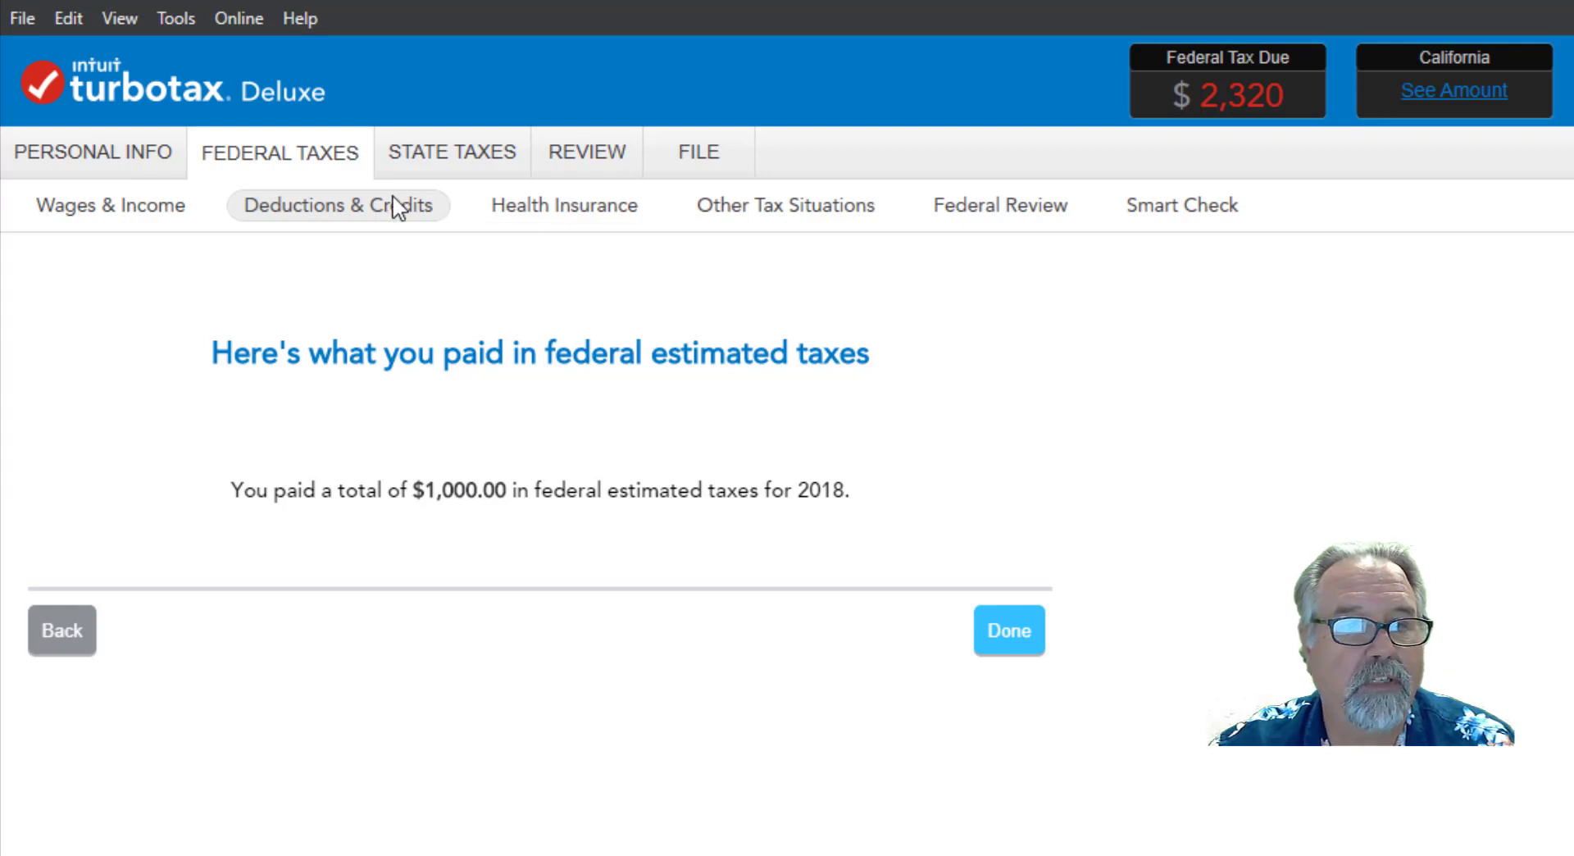
Choose deductions and credits topics individually, start the Child and Dependent Care Credit, and answer Yes to having paid for care in 2018.
click(346, 211)
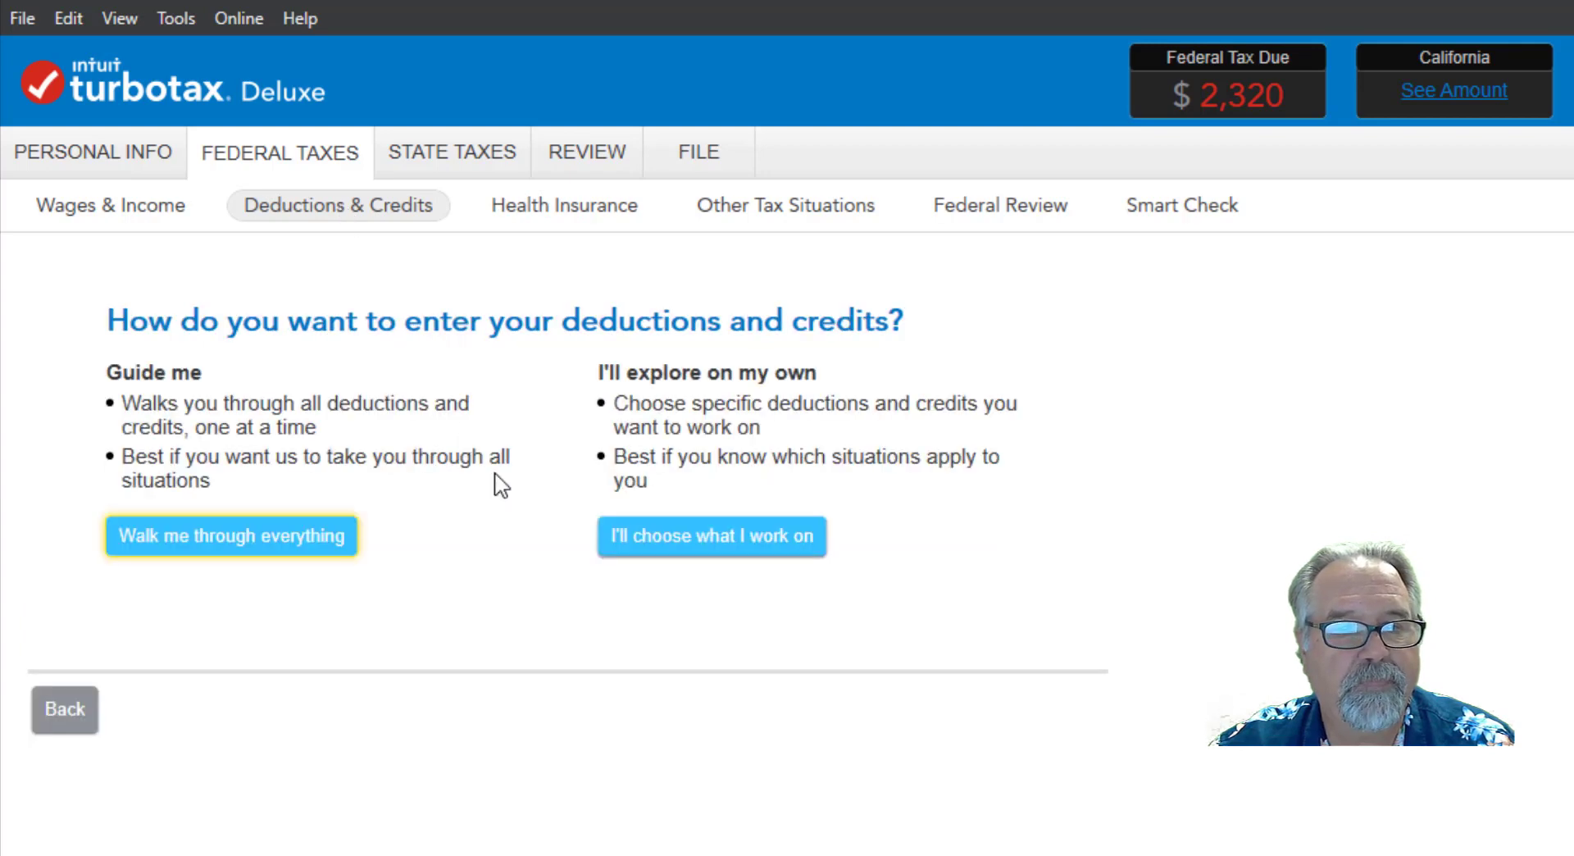
click(699, 546)
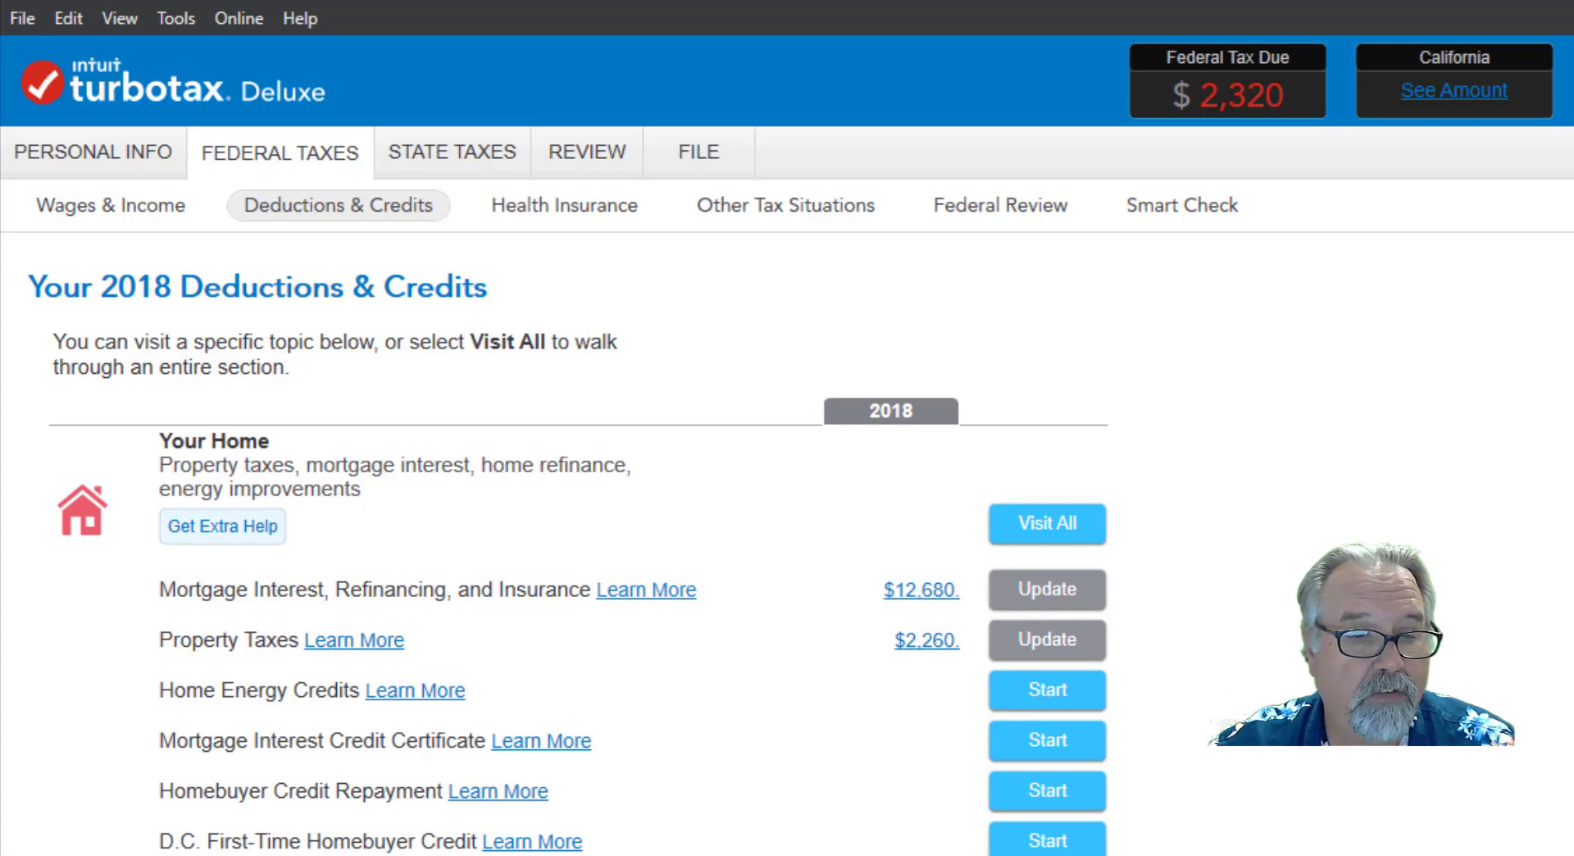
scroll(1384, 592, down, 3)
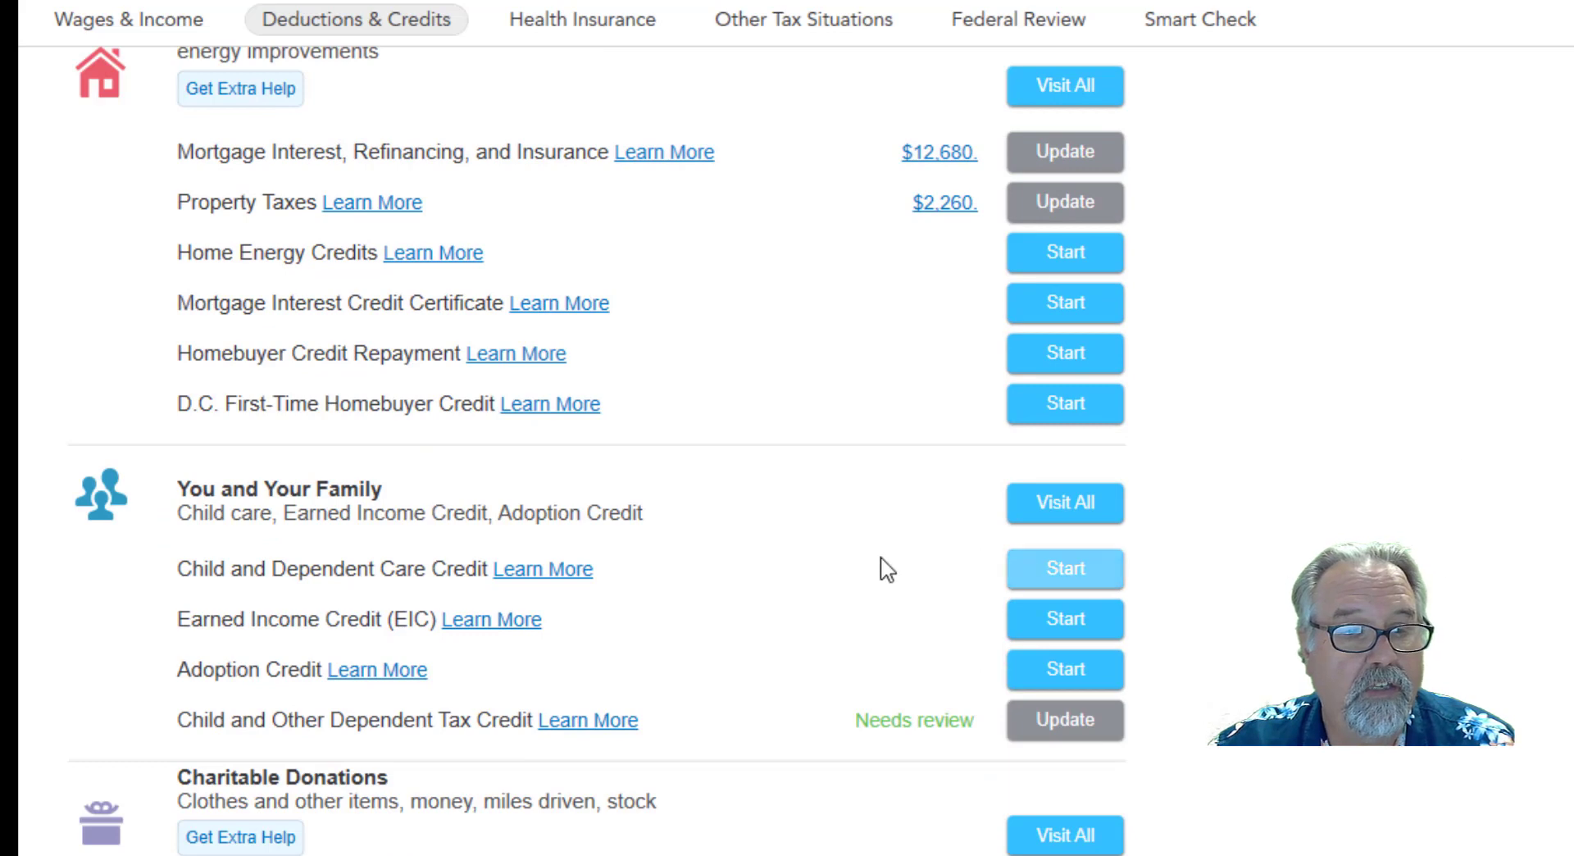
click(1074, 577)
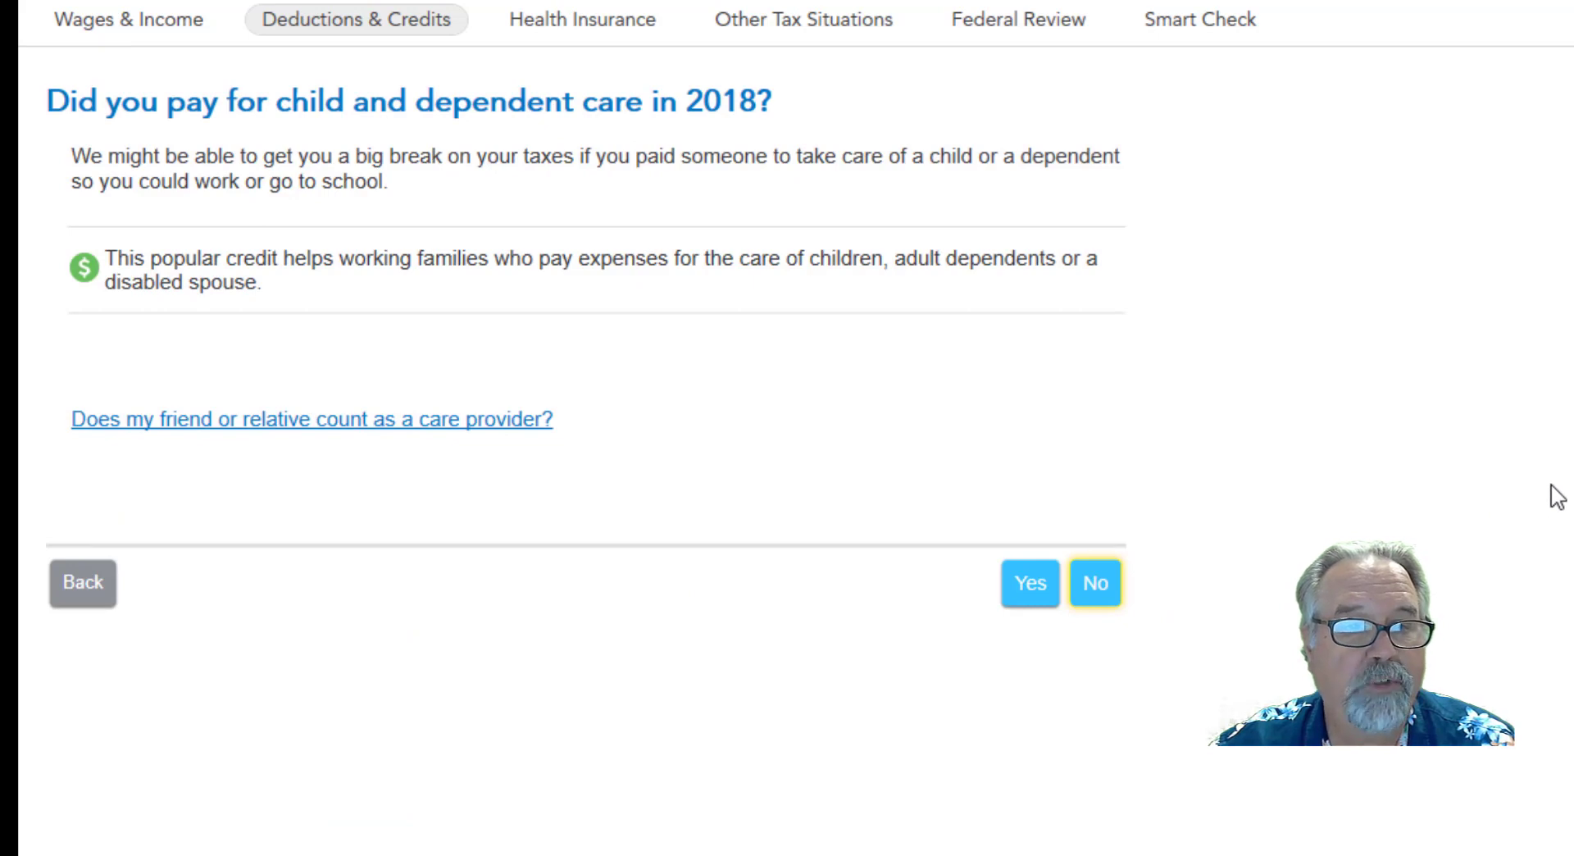
click(1025, 587)
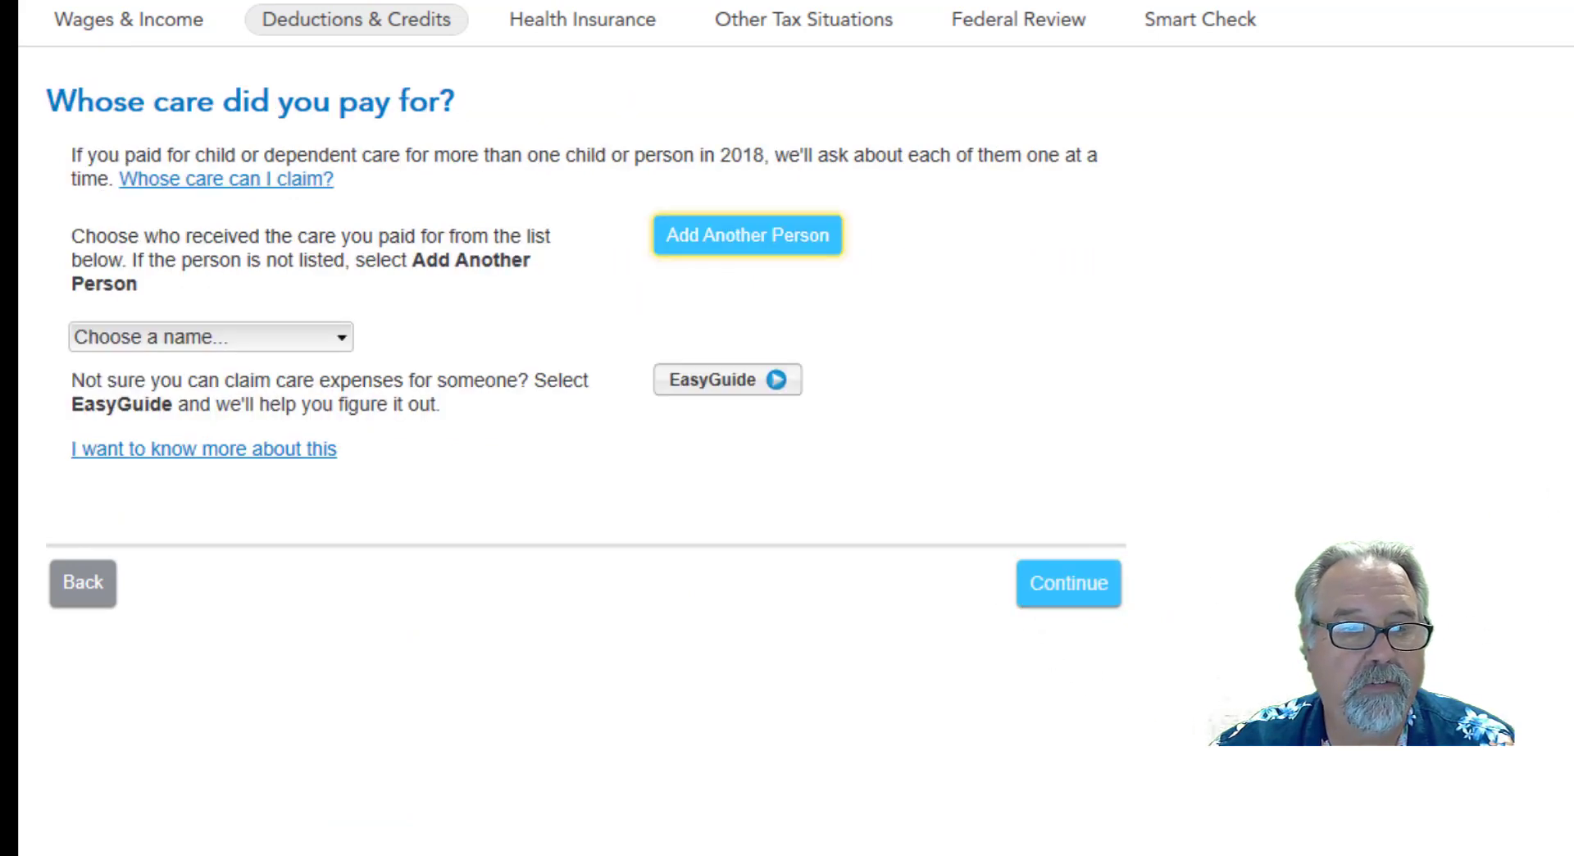
Select the 5-year-old child as the care recipient, enter 2650.00 in dependent care expenses, and finish the expense list.
click(335, 339)
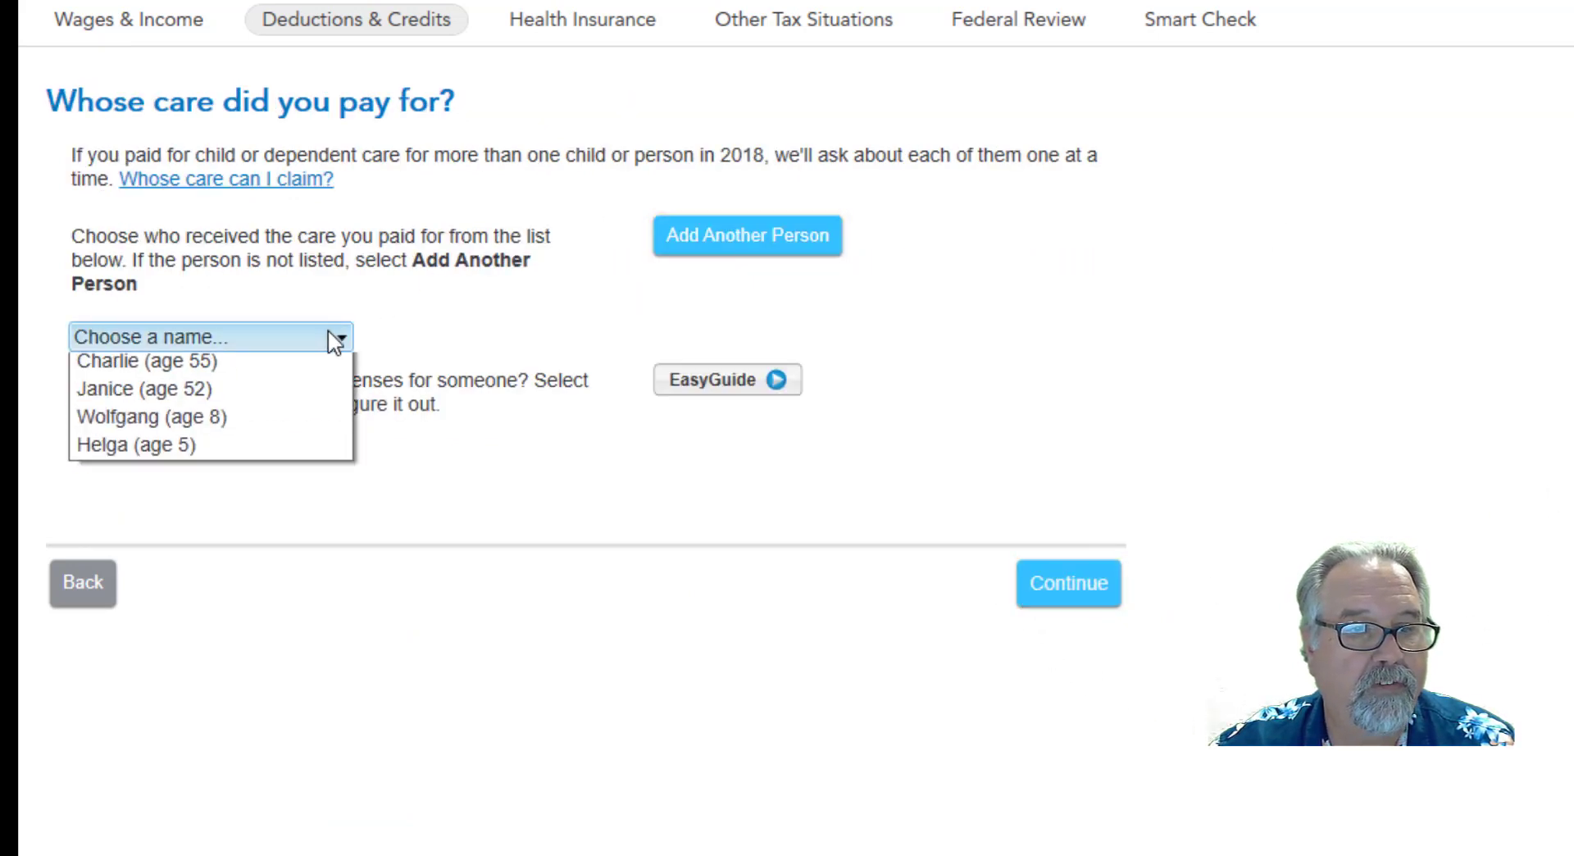
click(106, 478)
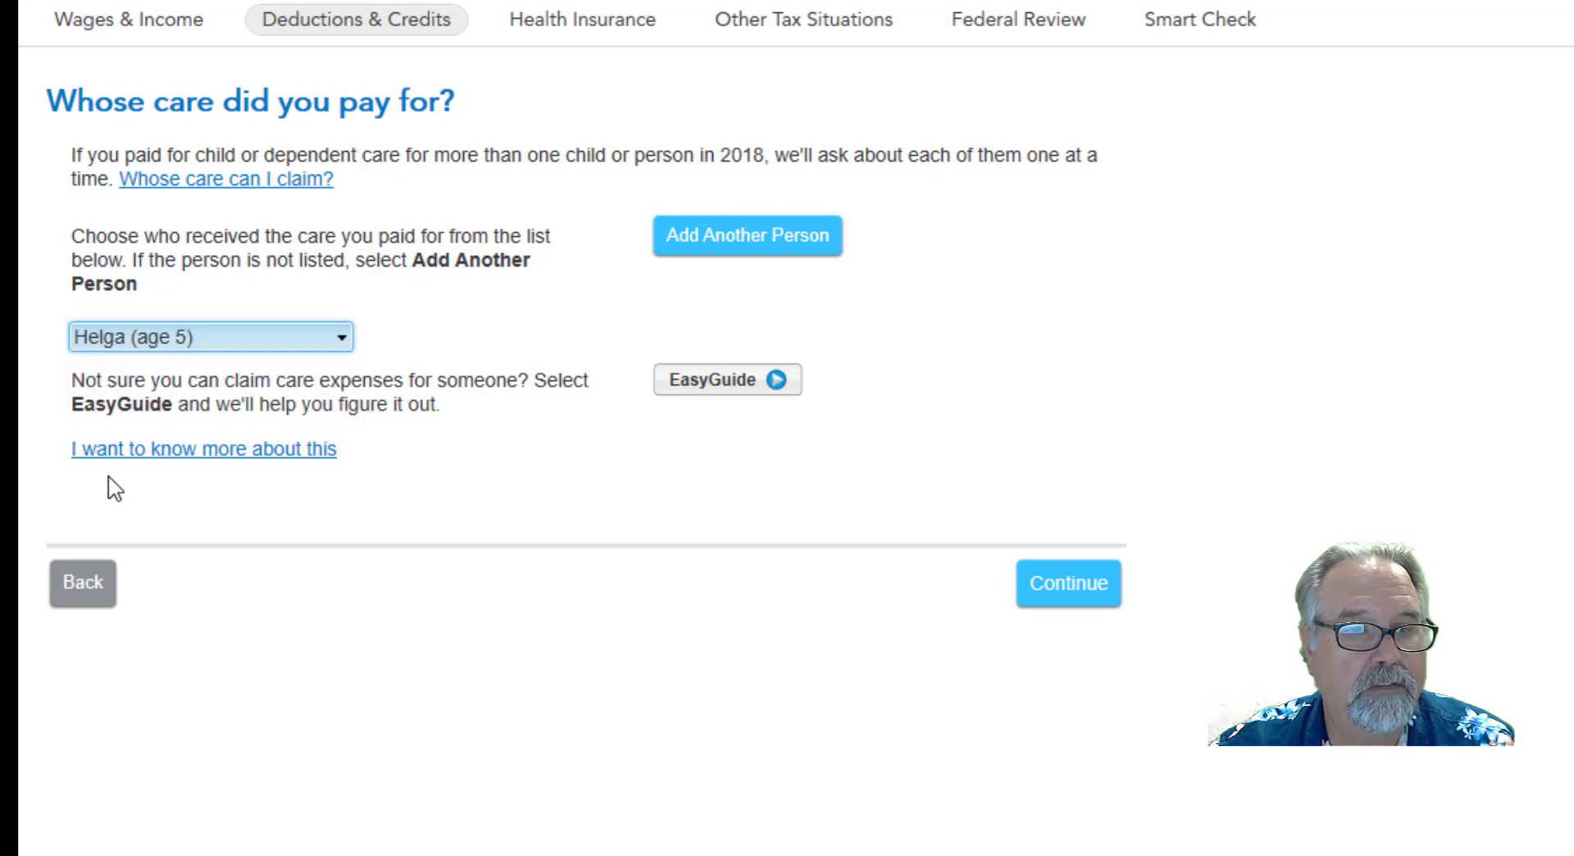
click(1076, 598)
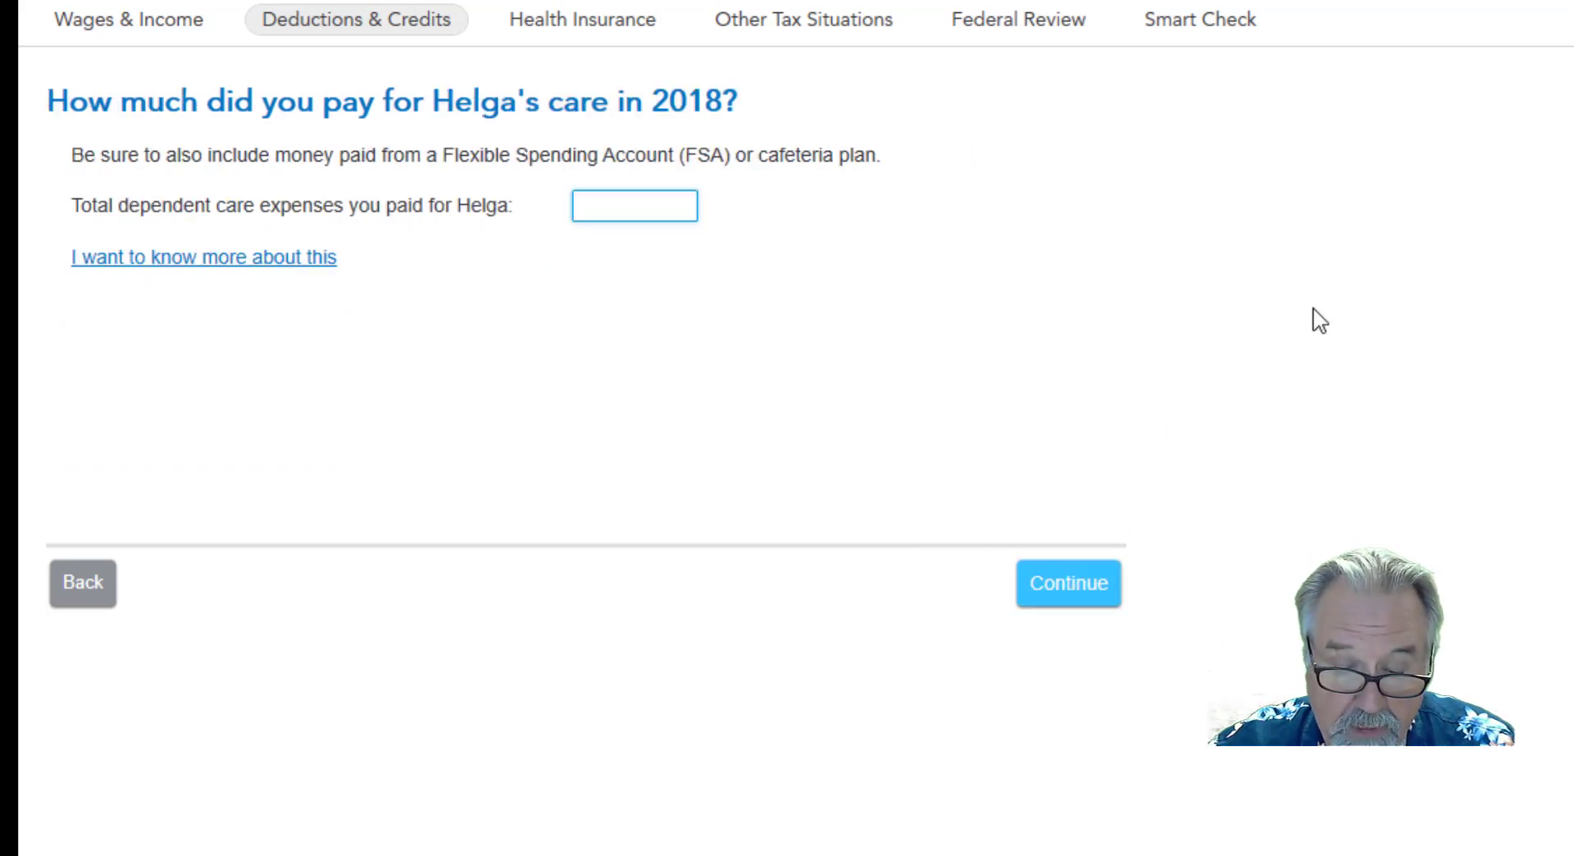
text(2)
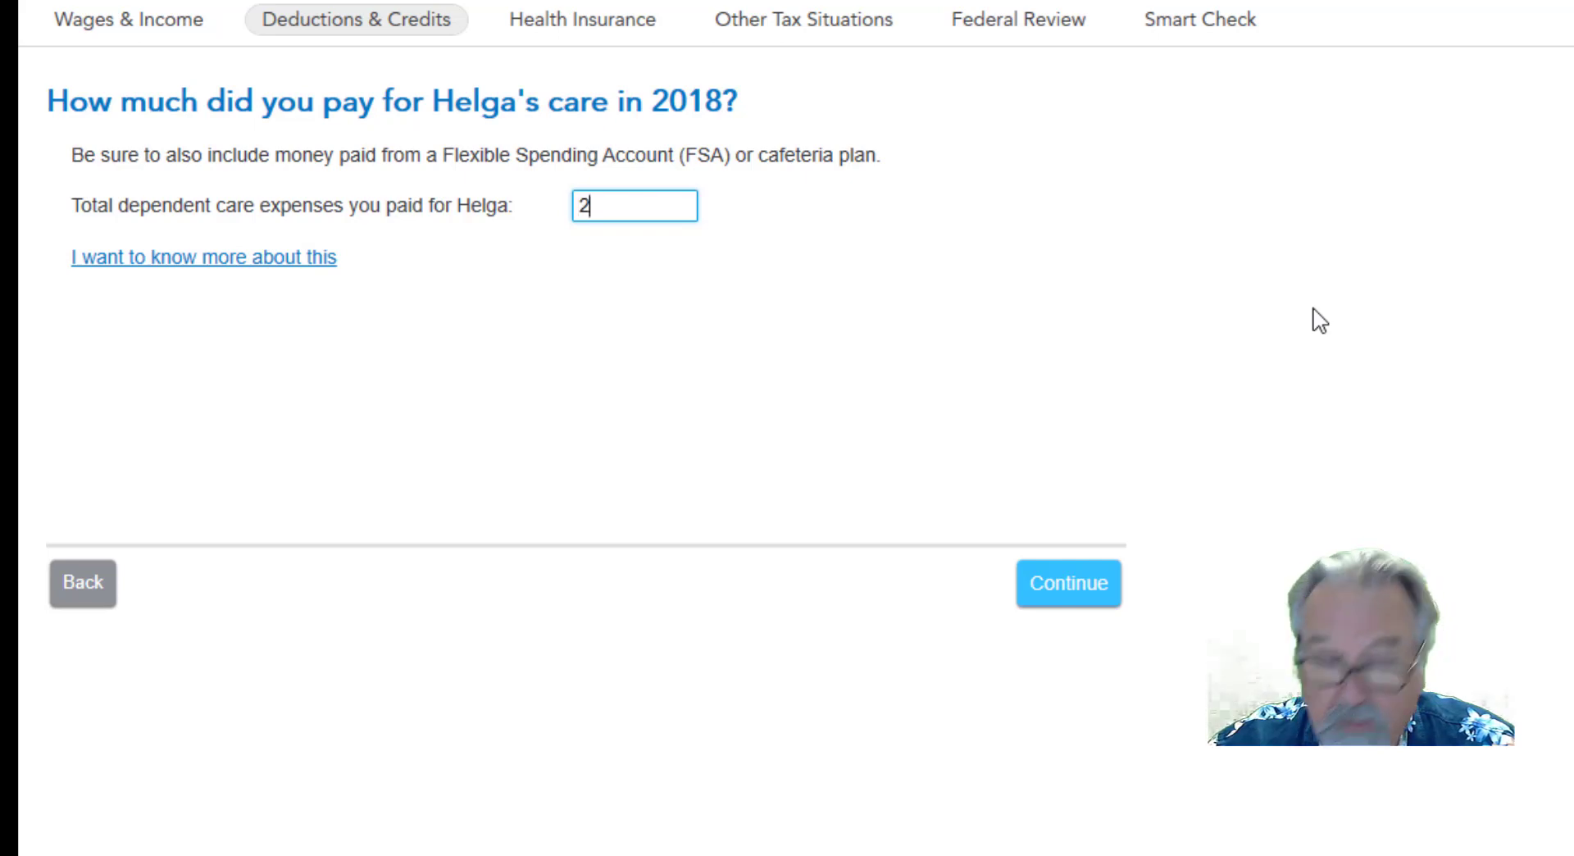
text(650.00)
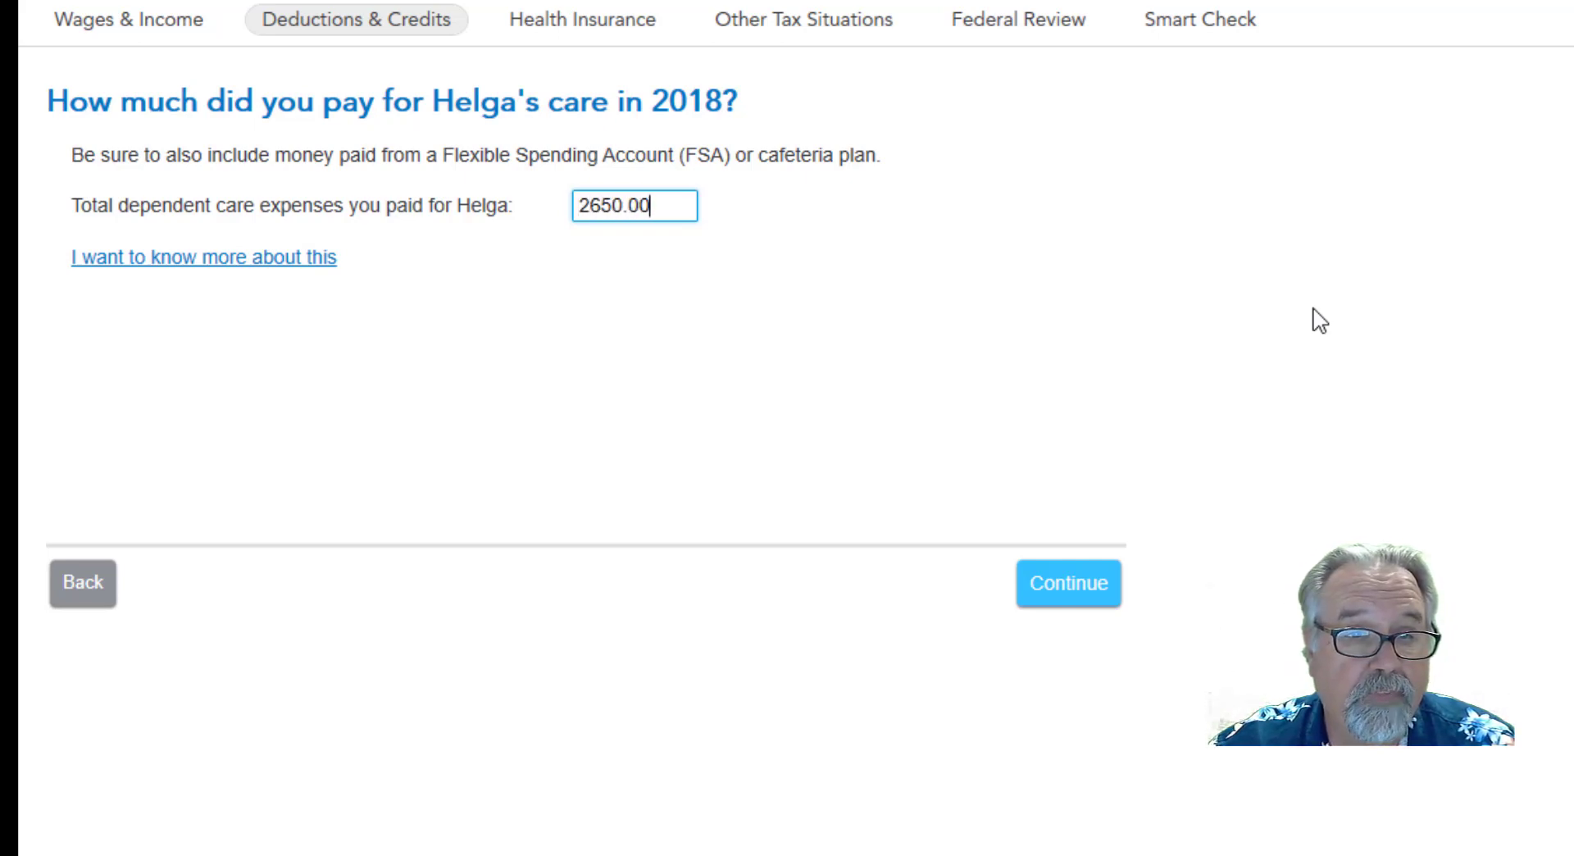
click(1069, 601)
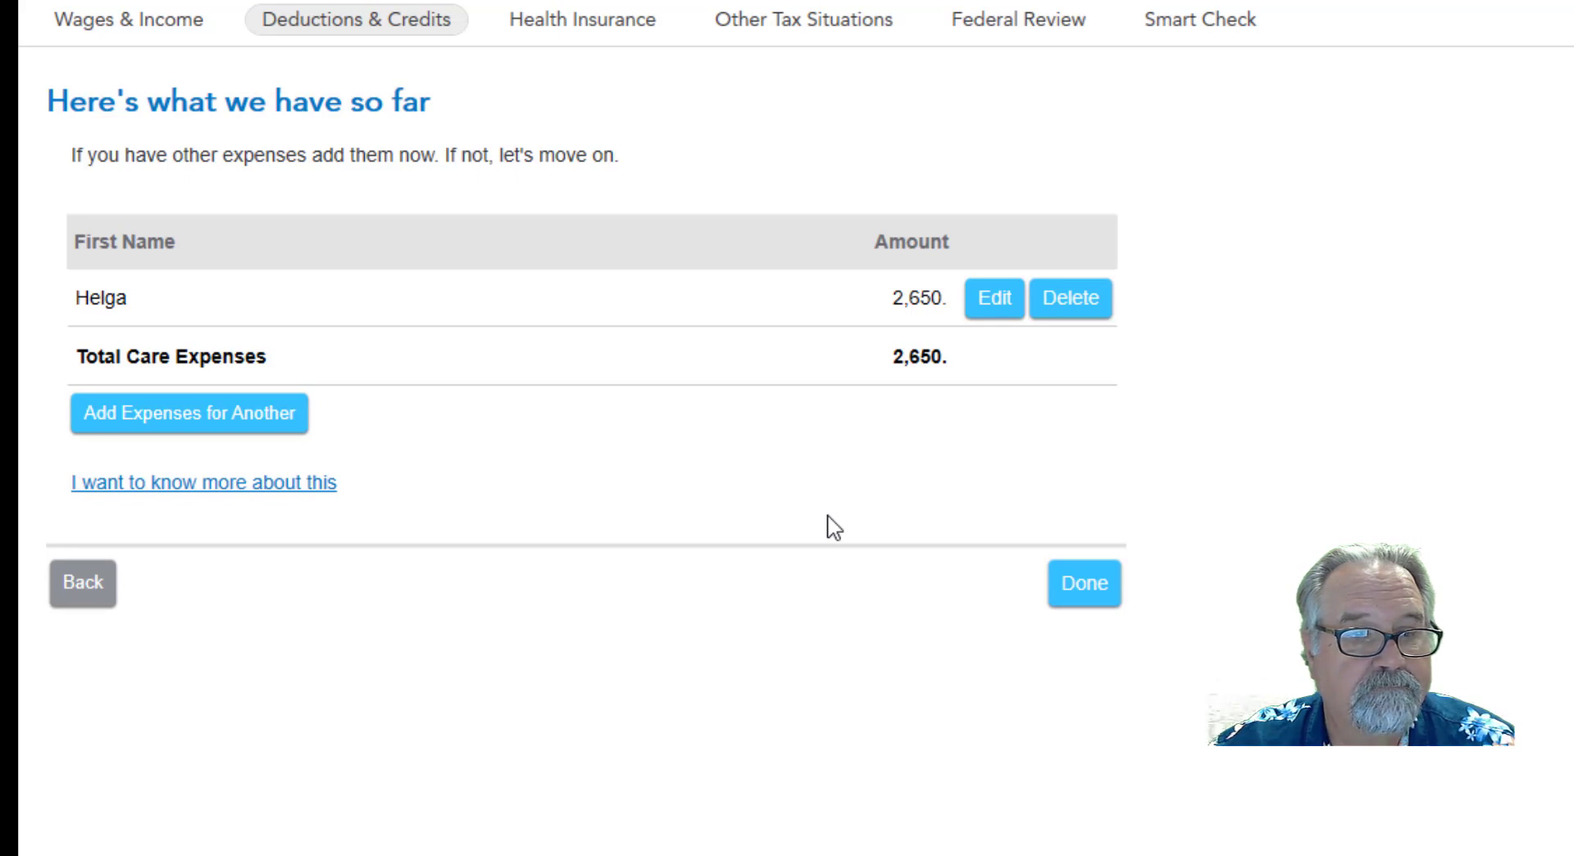
click(1065, 605)
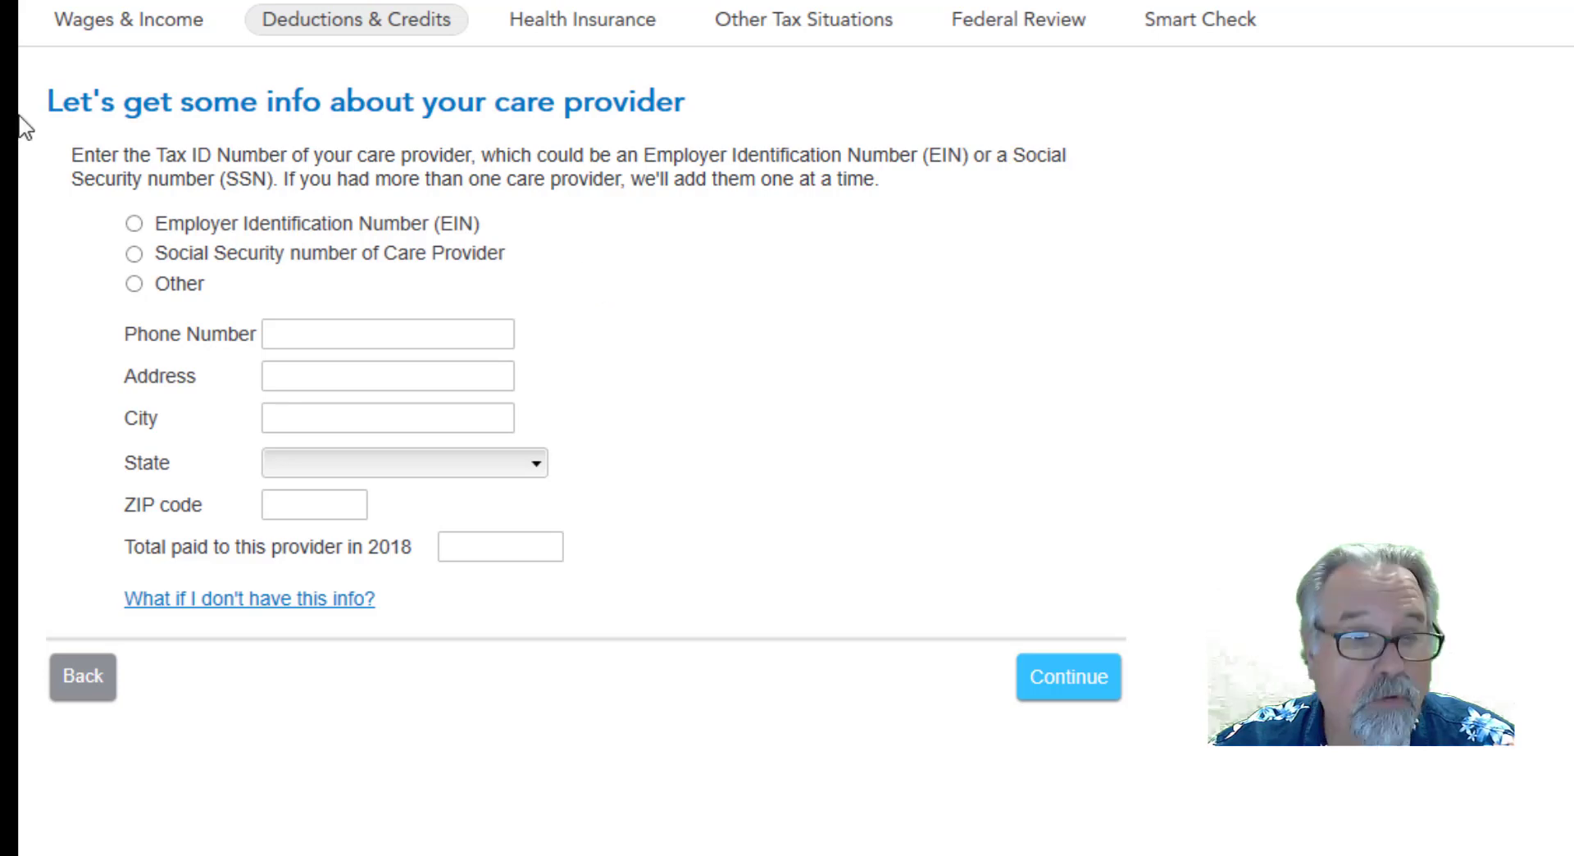
Identify the care provider by Employer Identification Number, with the business name Lollipop Nursery School and its EIN.
click(133, 223)
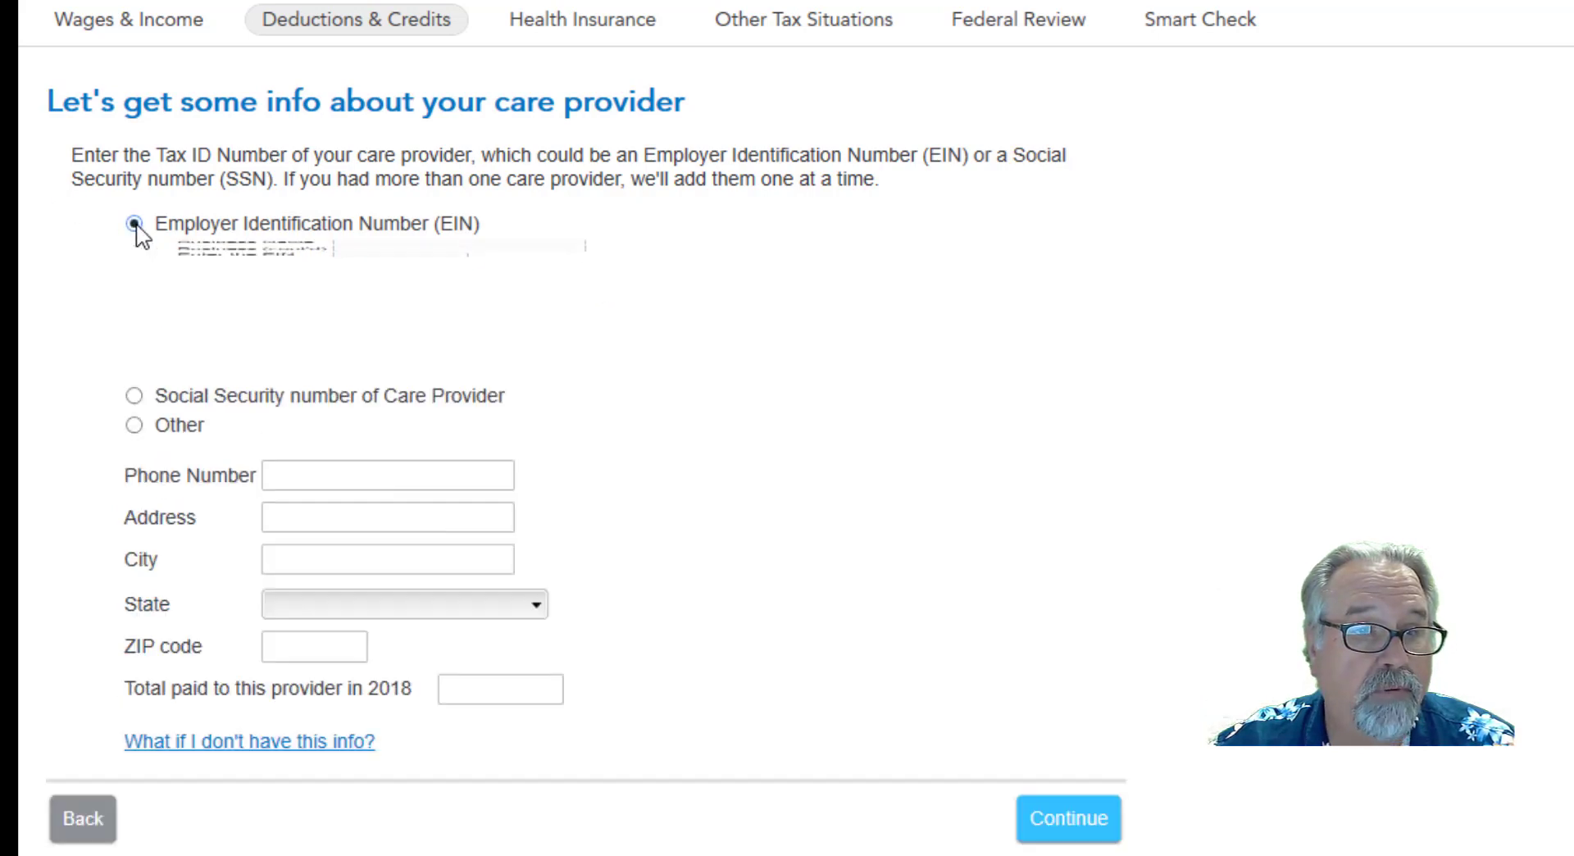
click(411, 260)
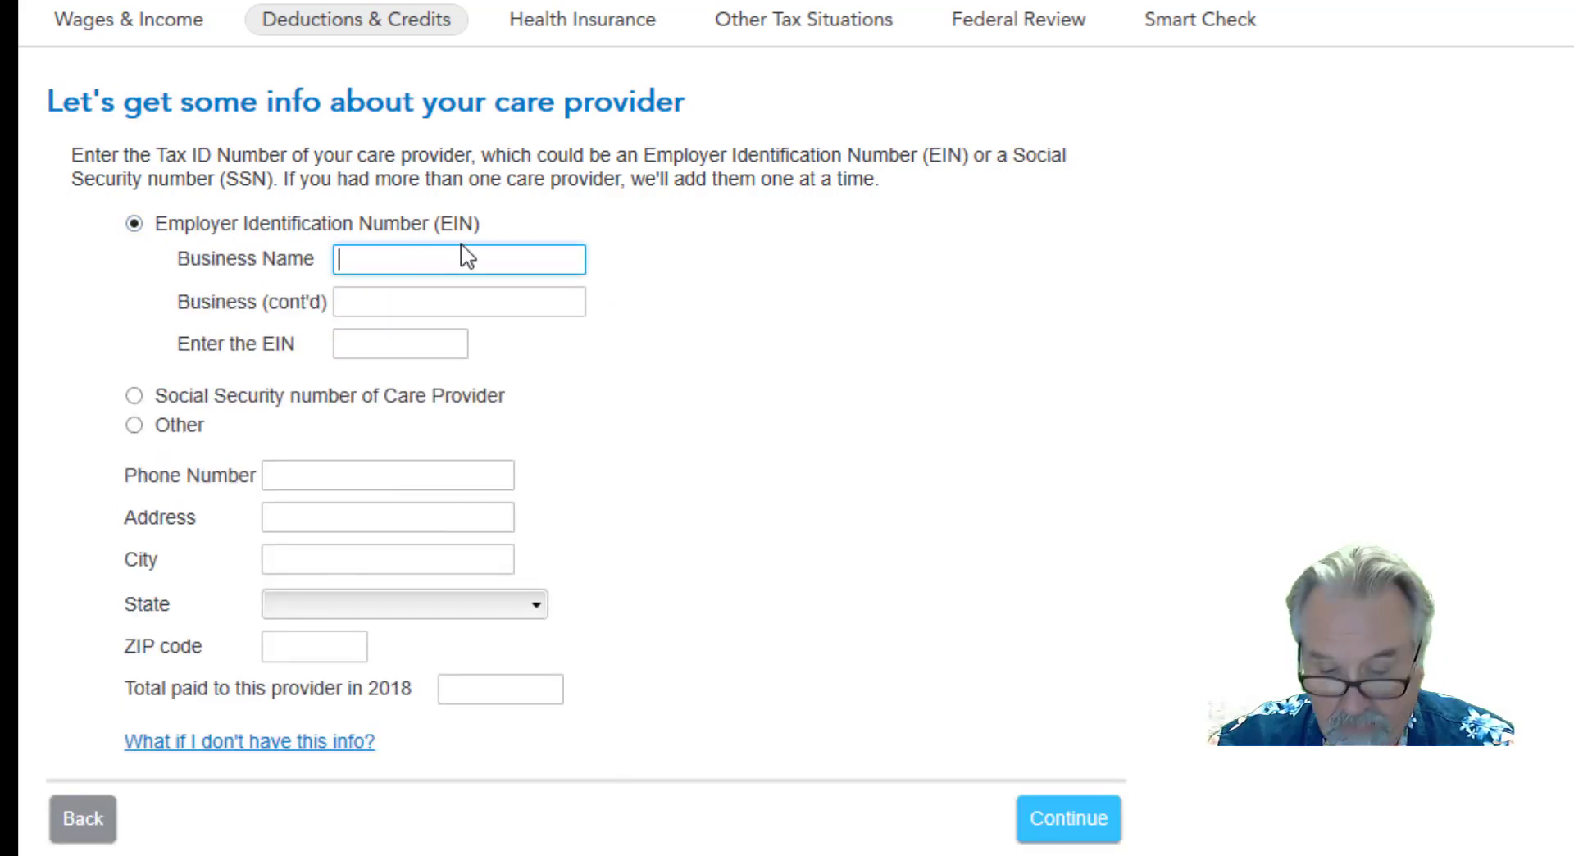
text(Loll)
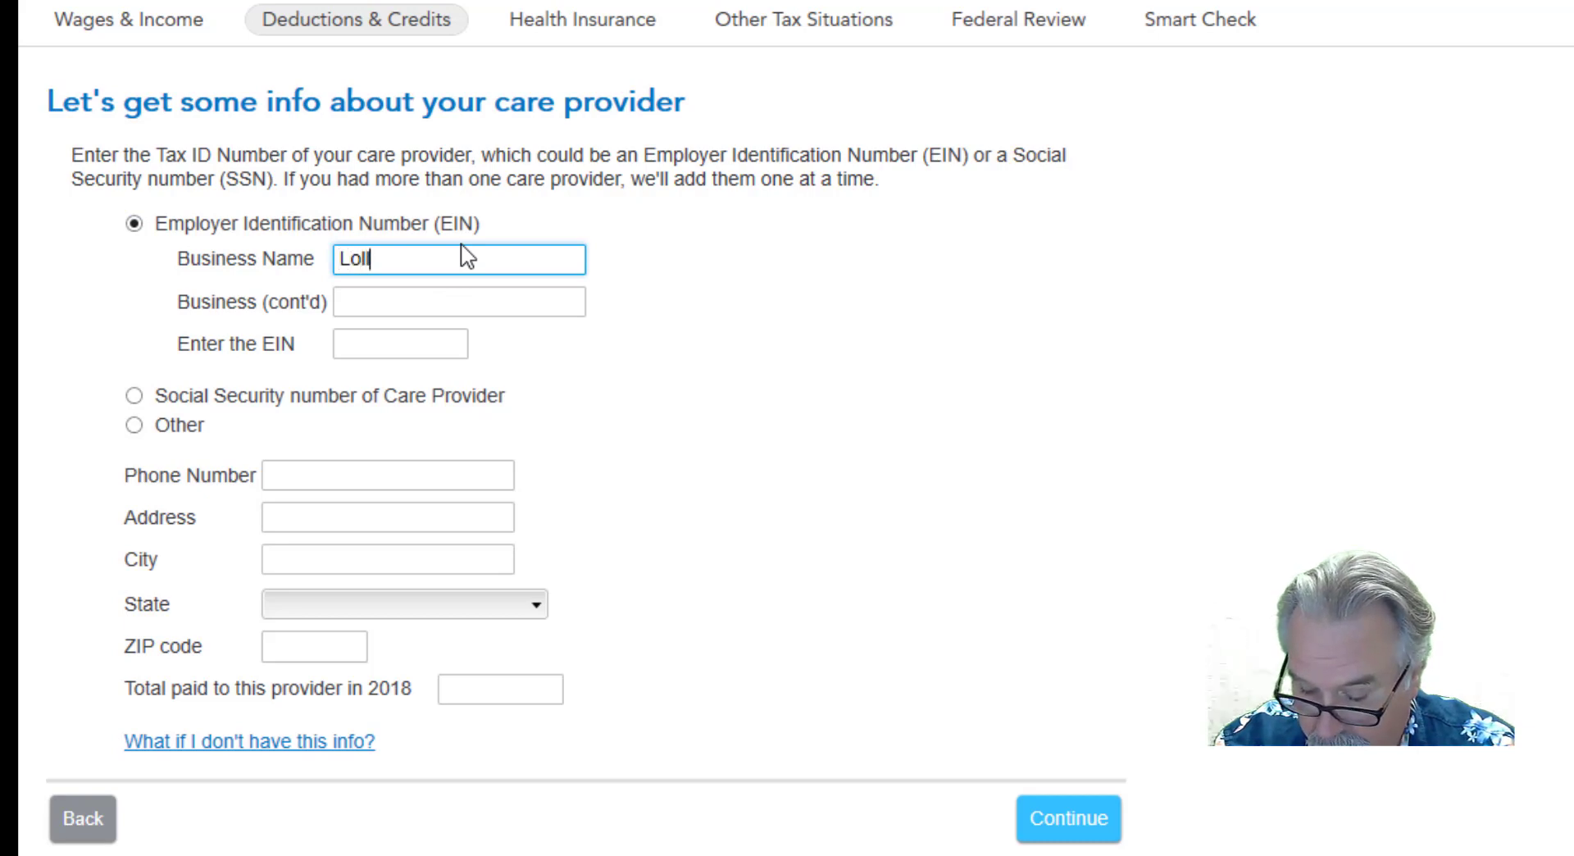
text(ipop Nur)
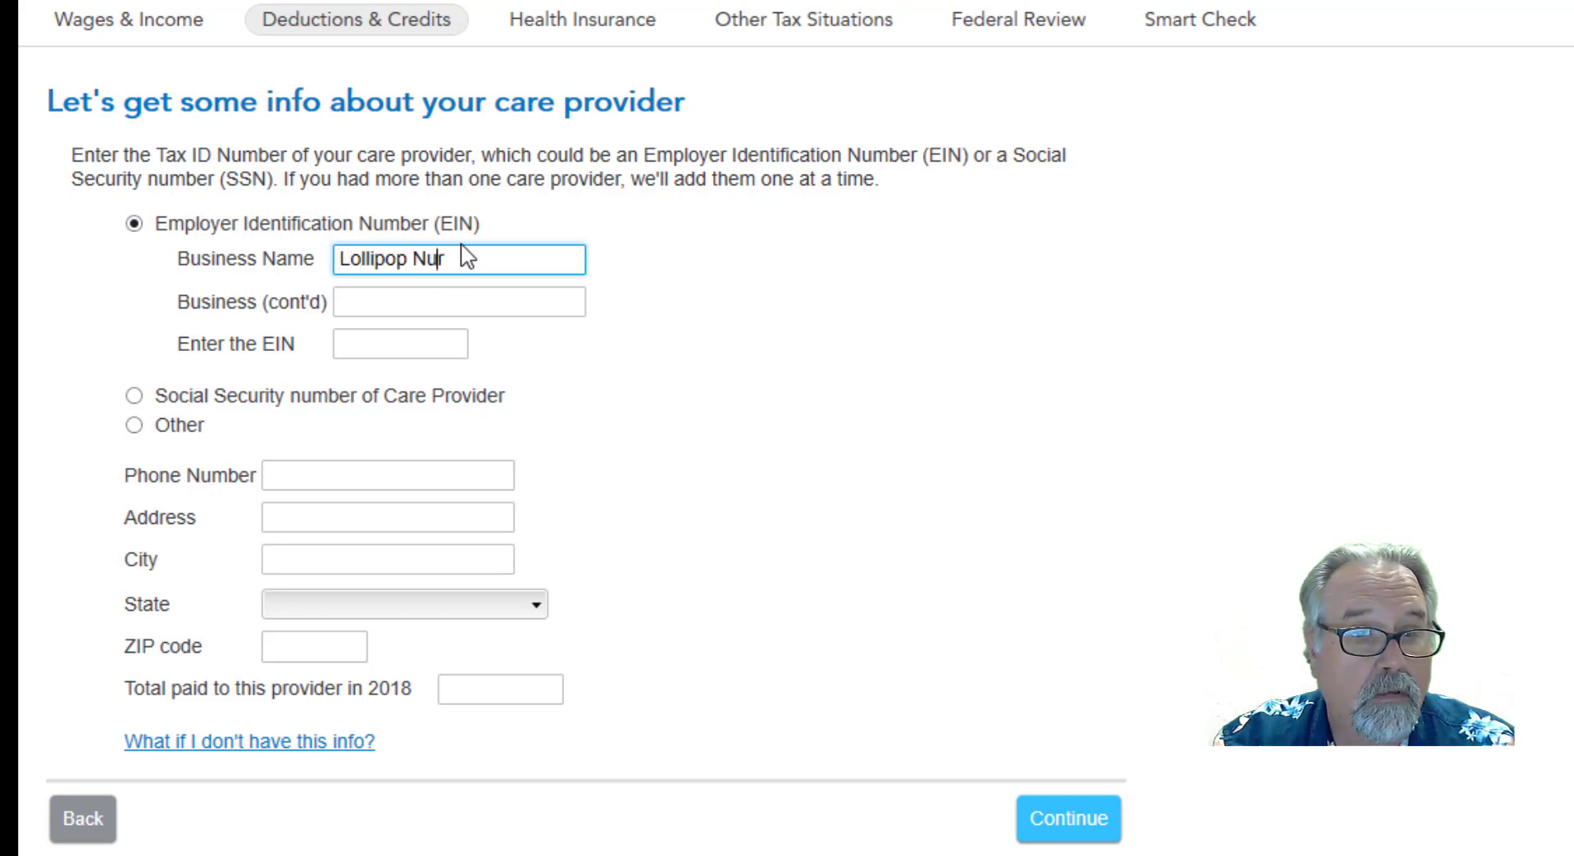
text(sery School)
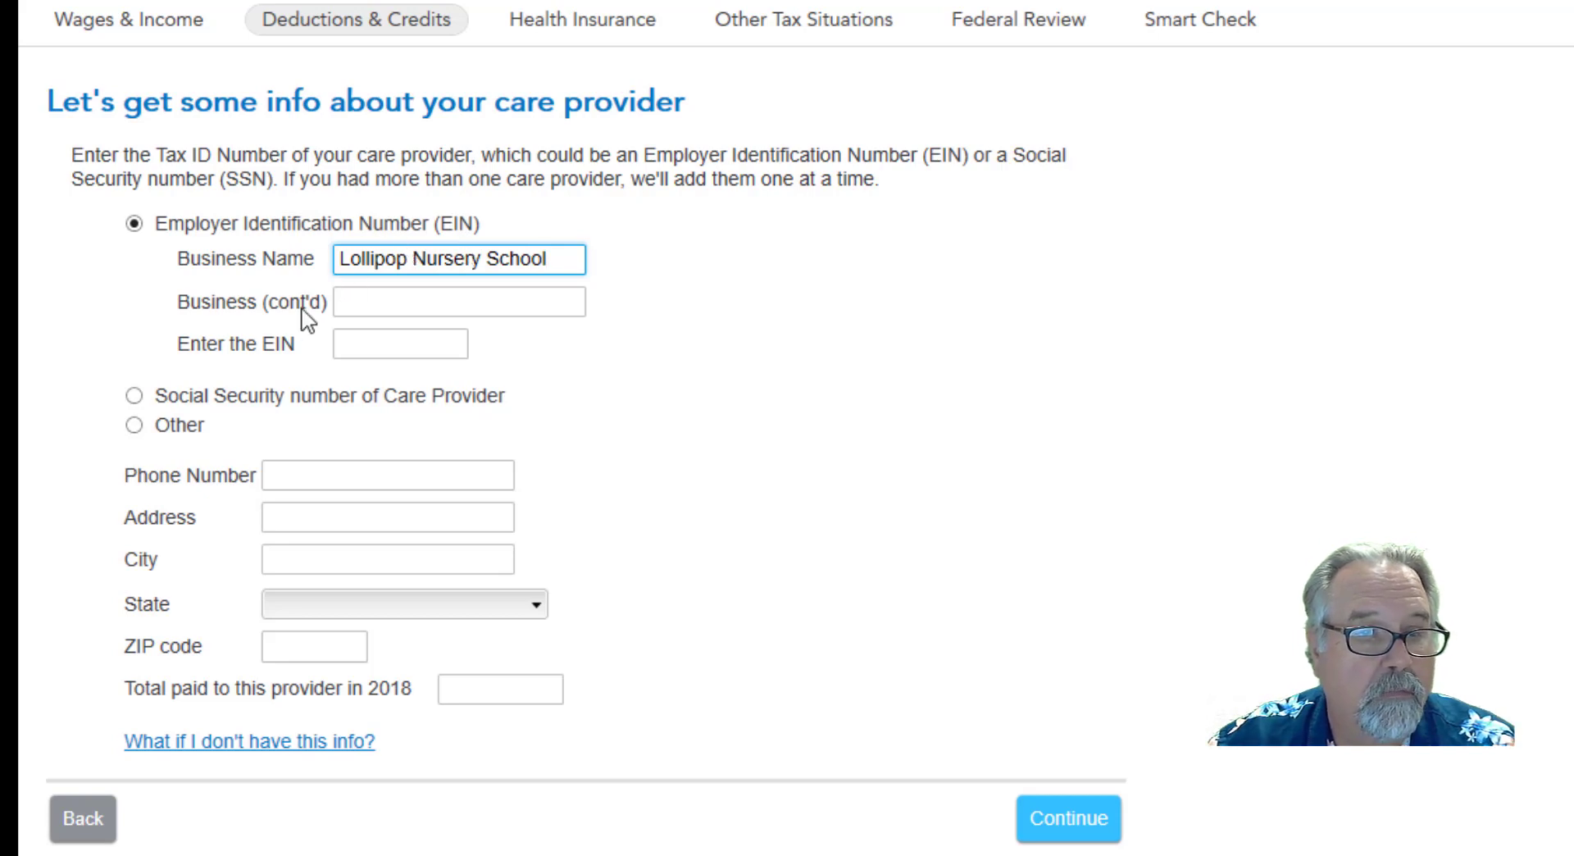
click(370, 343)
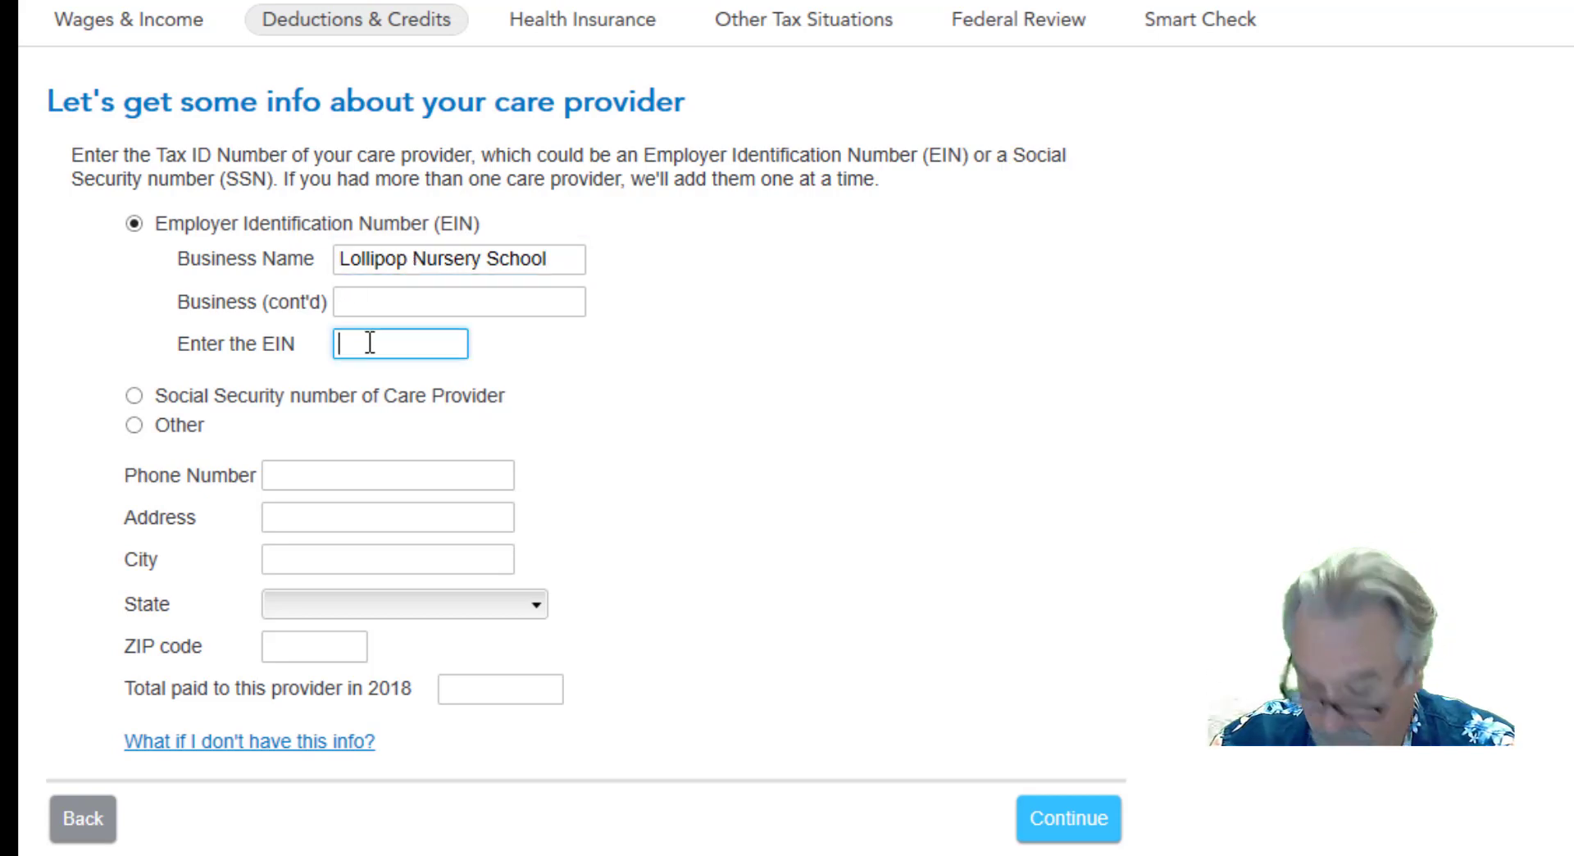
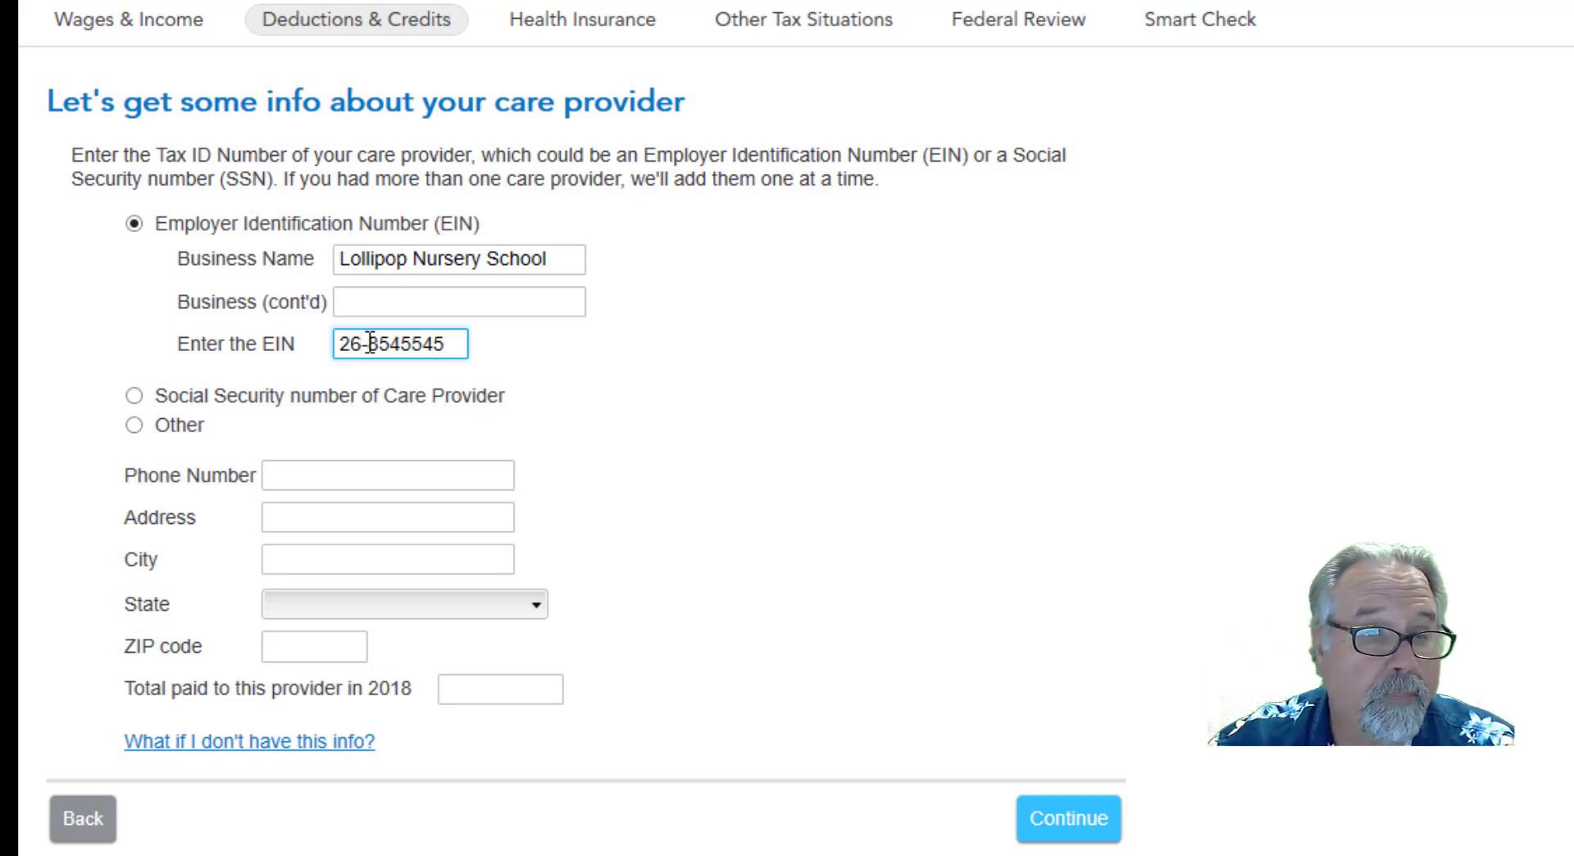
Enter the care provider's phone number.
click(293, 478)
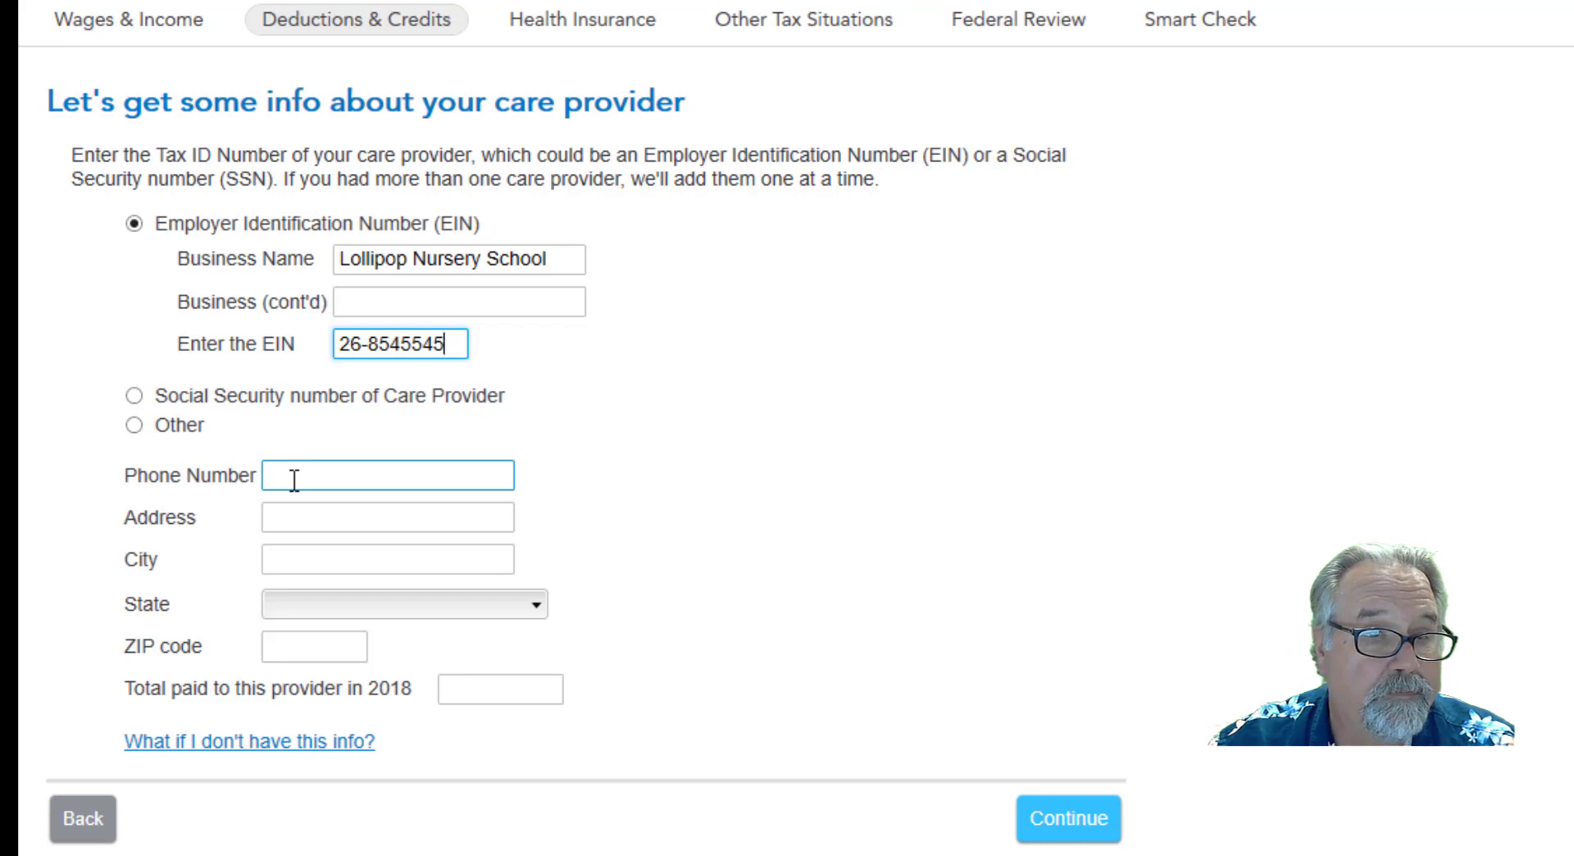
click(294, 478)
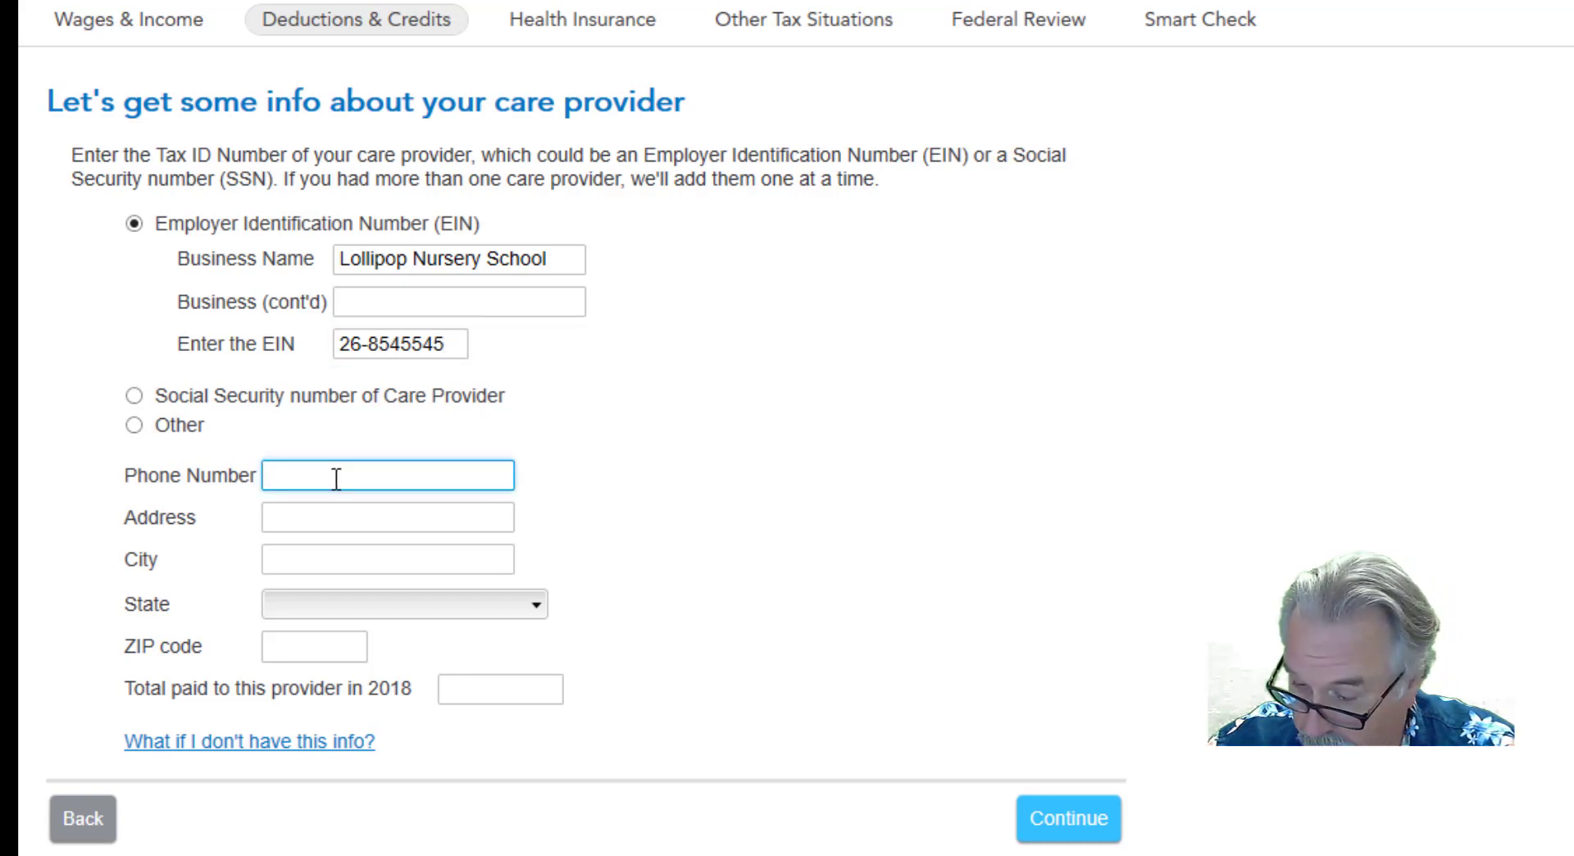
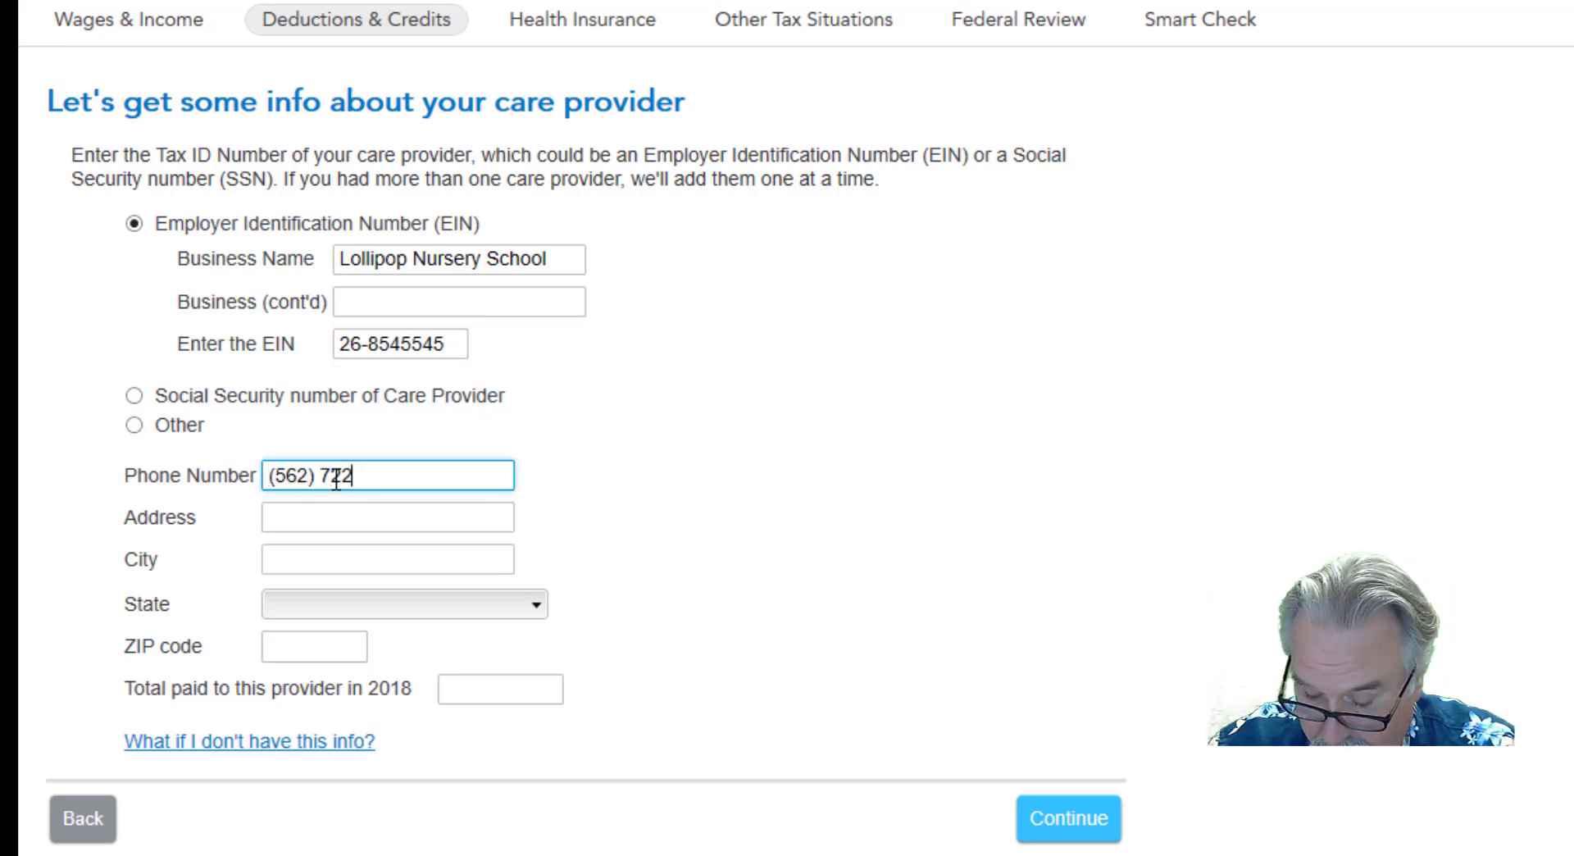
Fill in the care provider's street address, city, state and ZIP code.
click(320, 528)
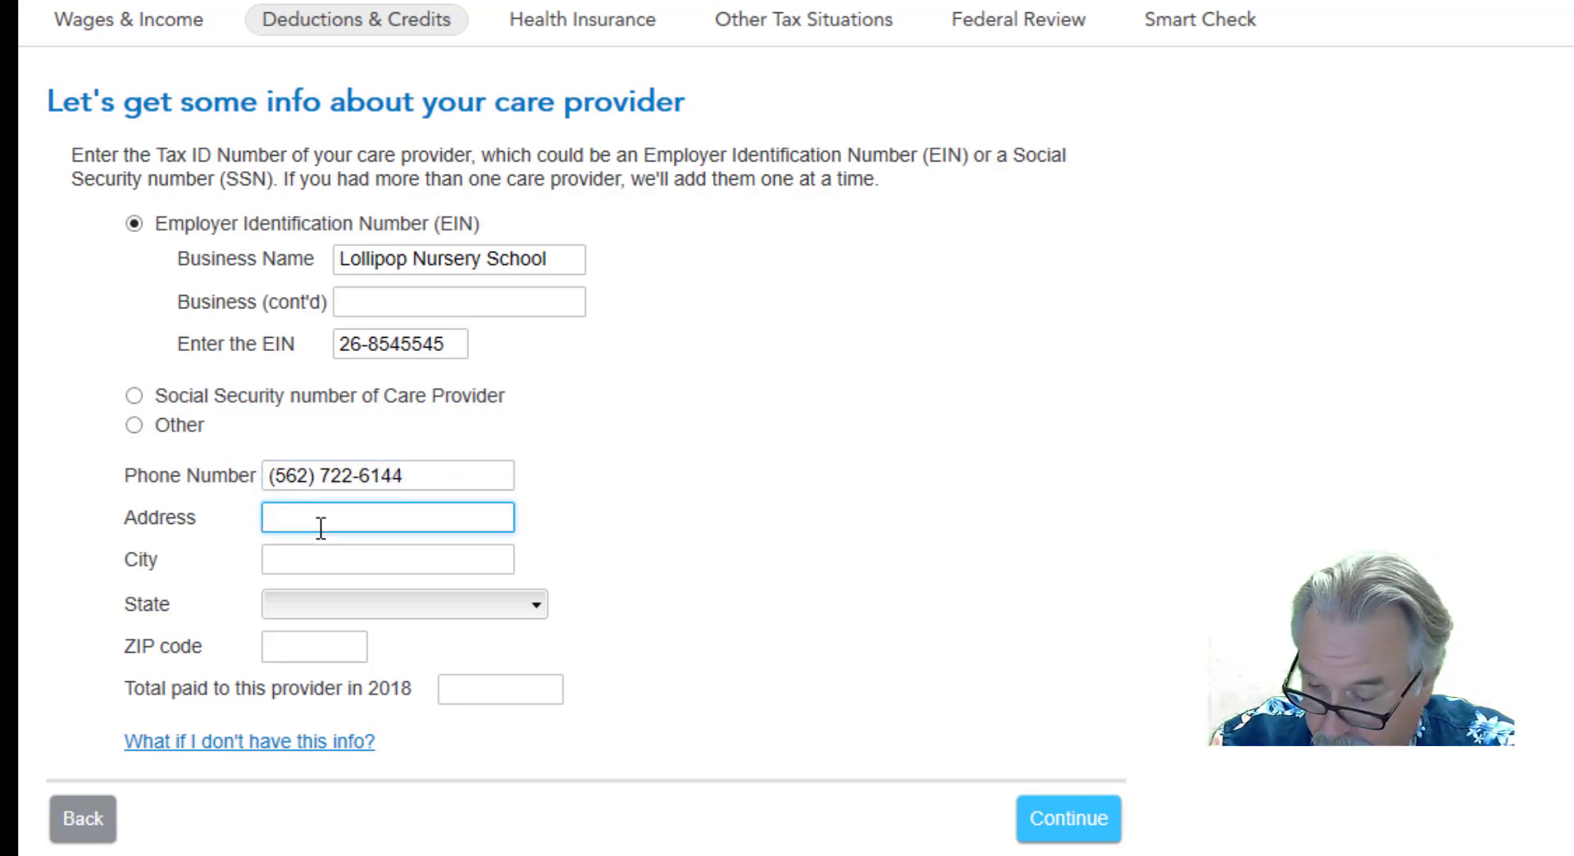
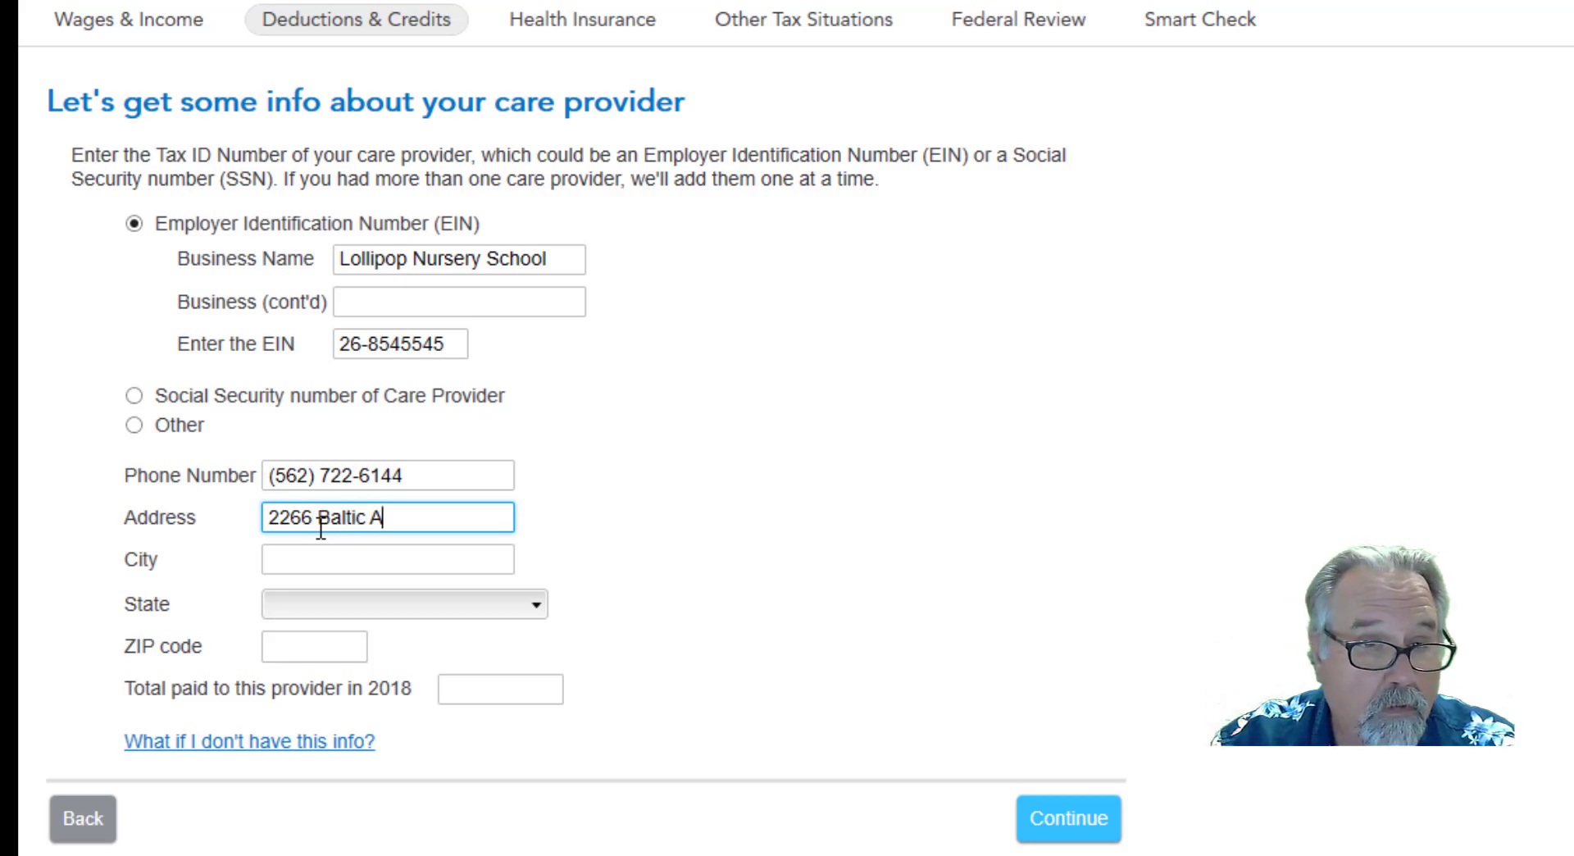
key(Tab)
text(Long Be)
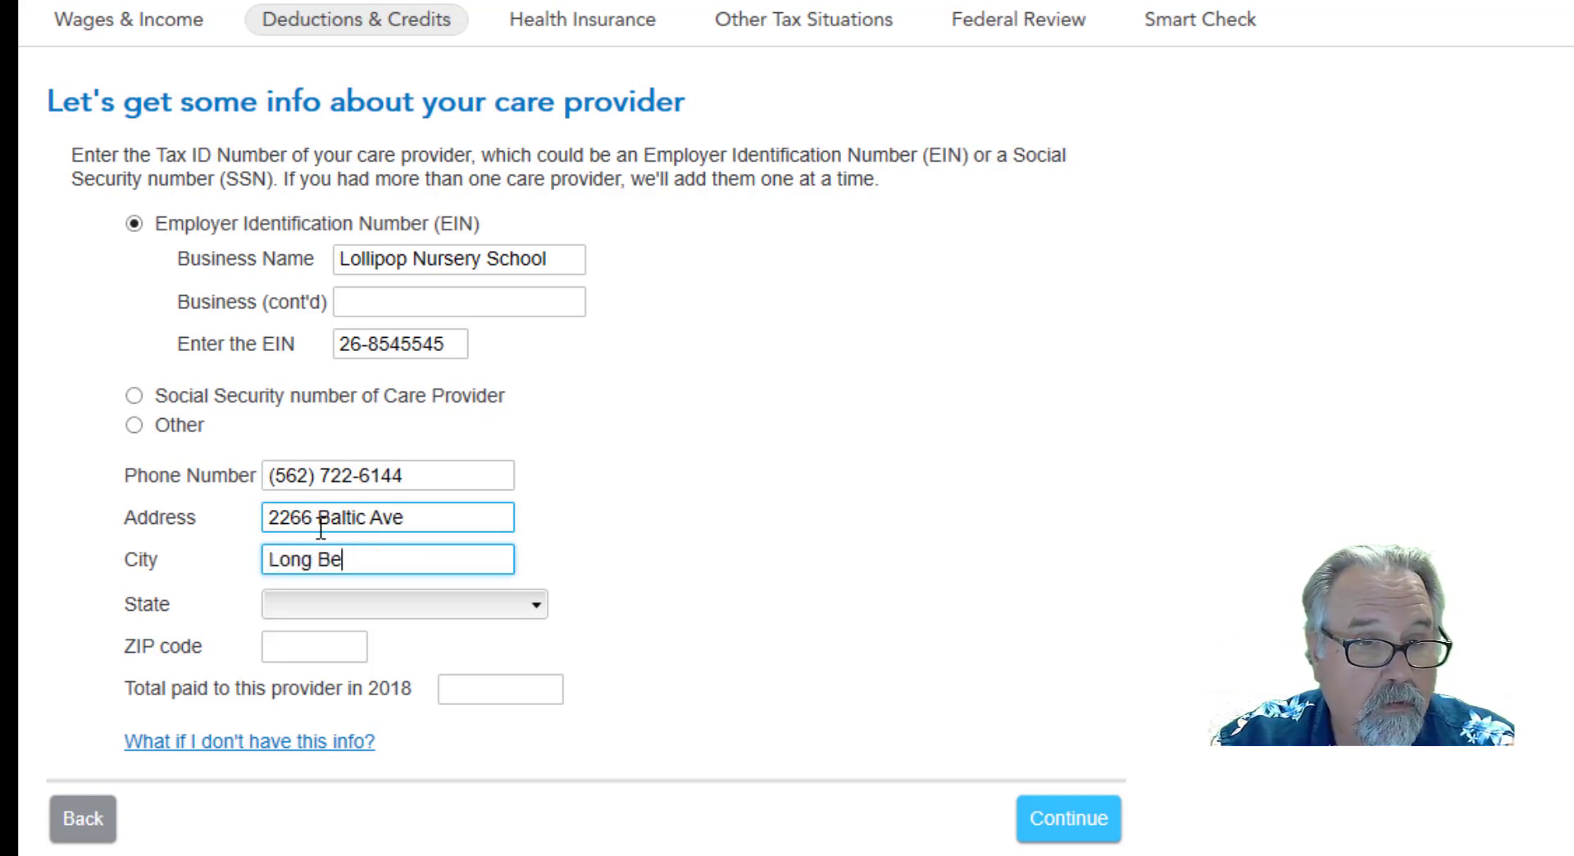
text(ach)
key(Tab)
key(c)
key(Tab)
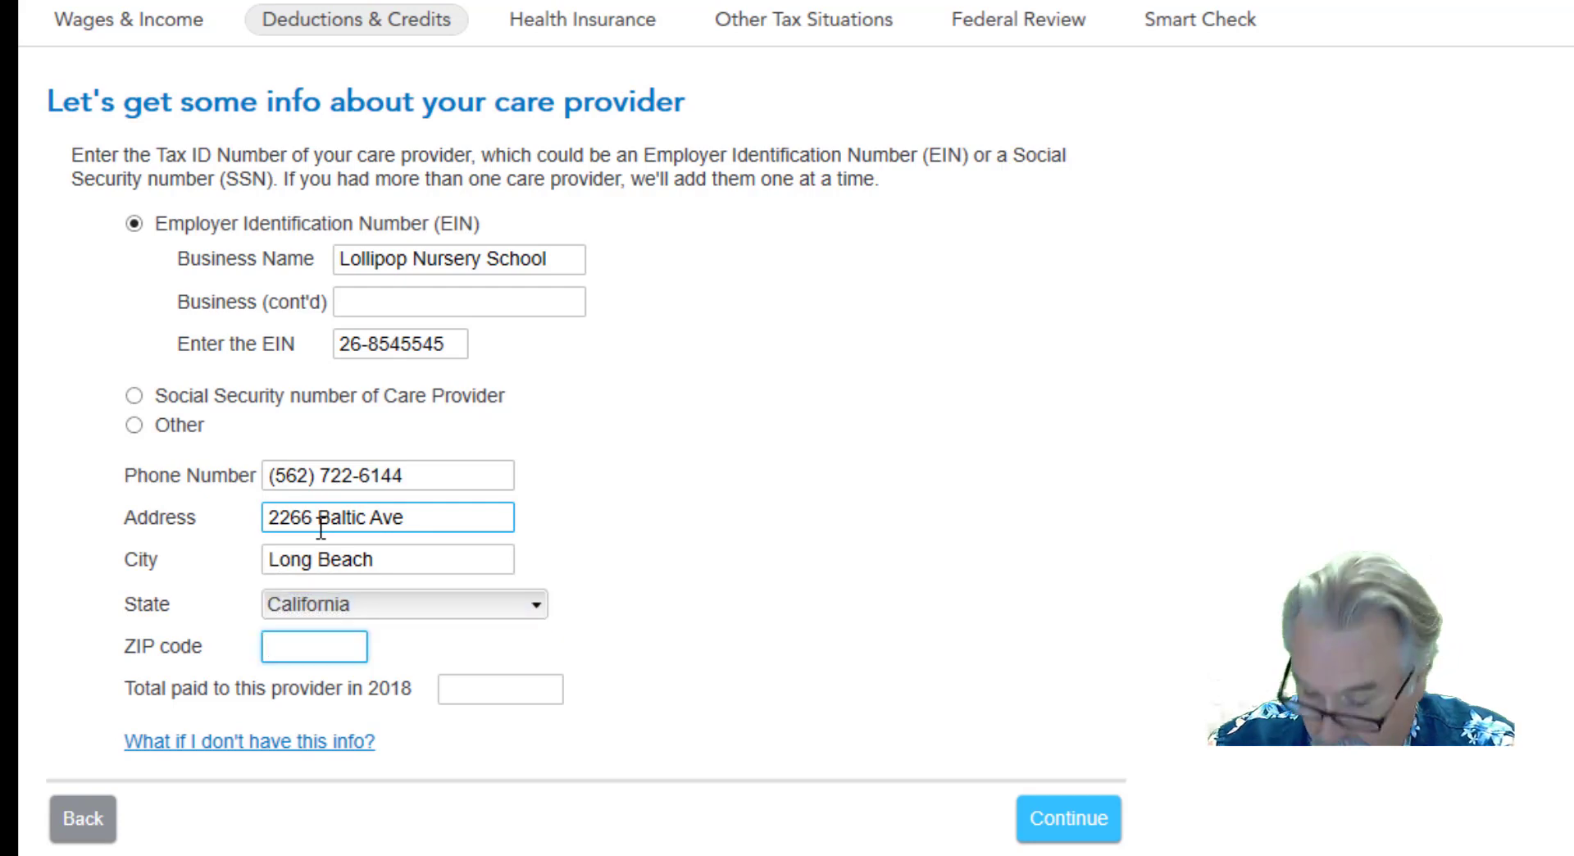
text(9080)
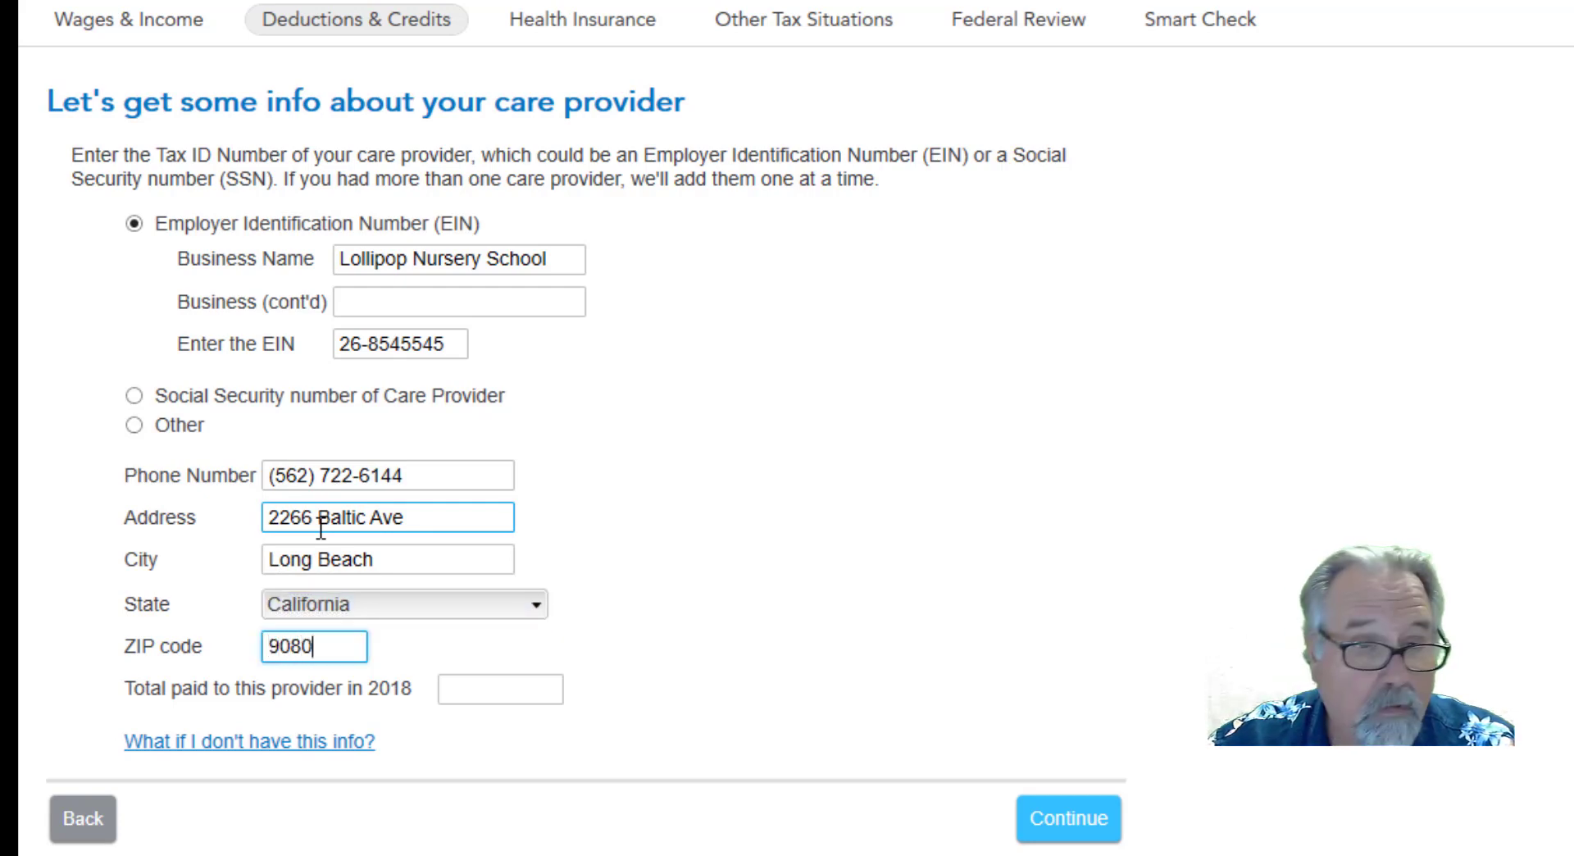
text(3)
Set the total paid to this provider in 2018 to 2650.00, save the provider, and finish the care provider list.
click(456, 687)
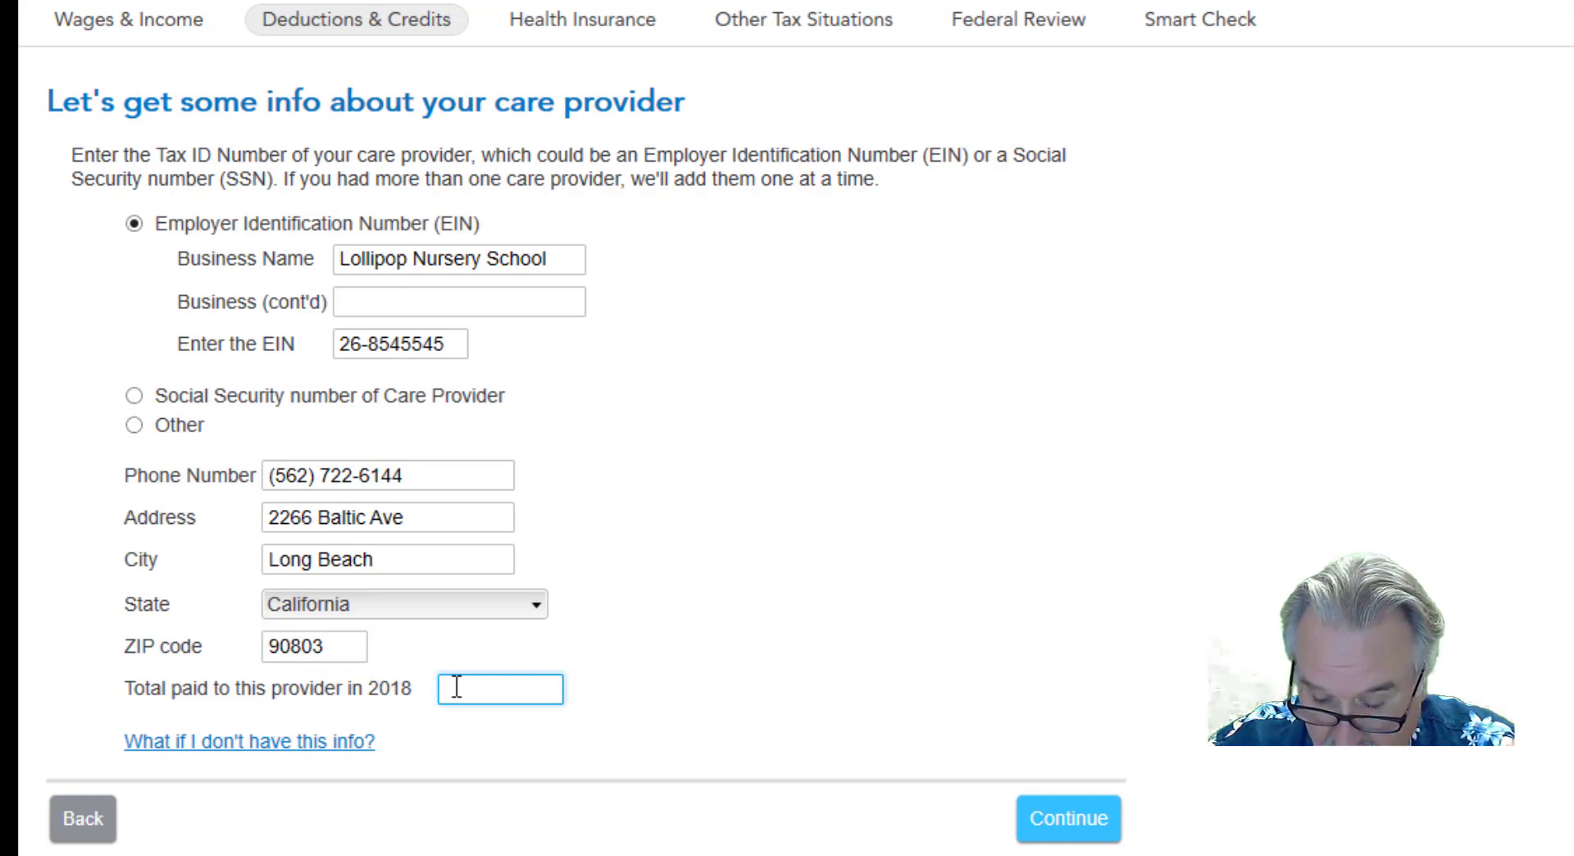
text(2650.)
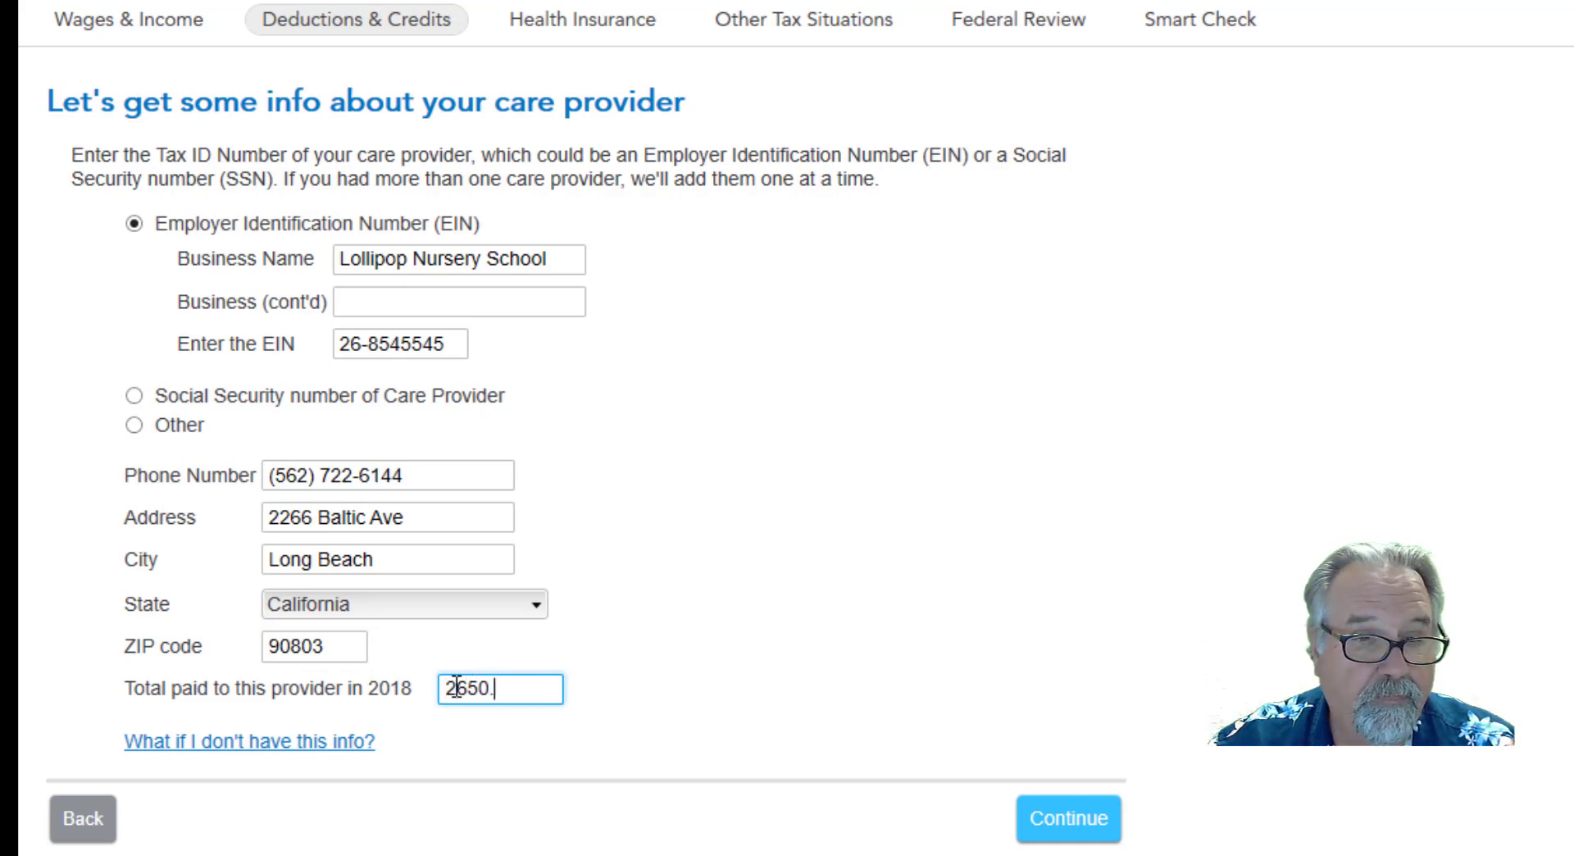
text(00)
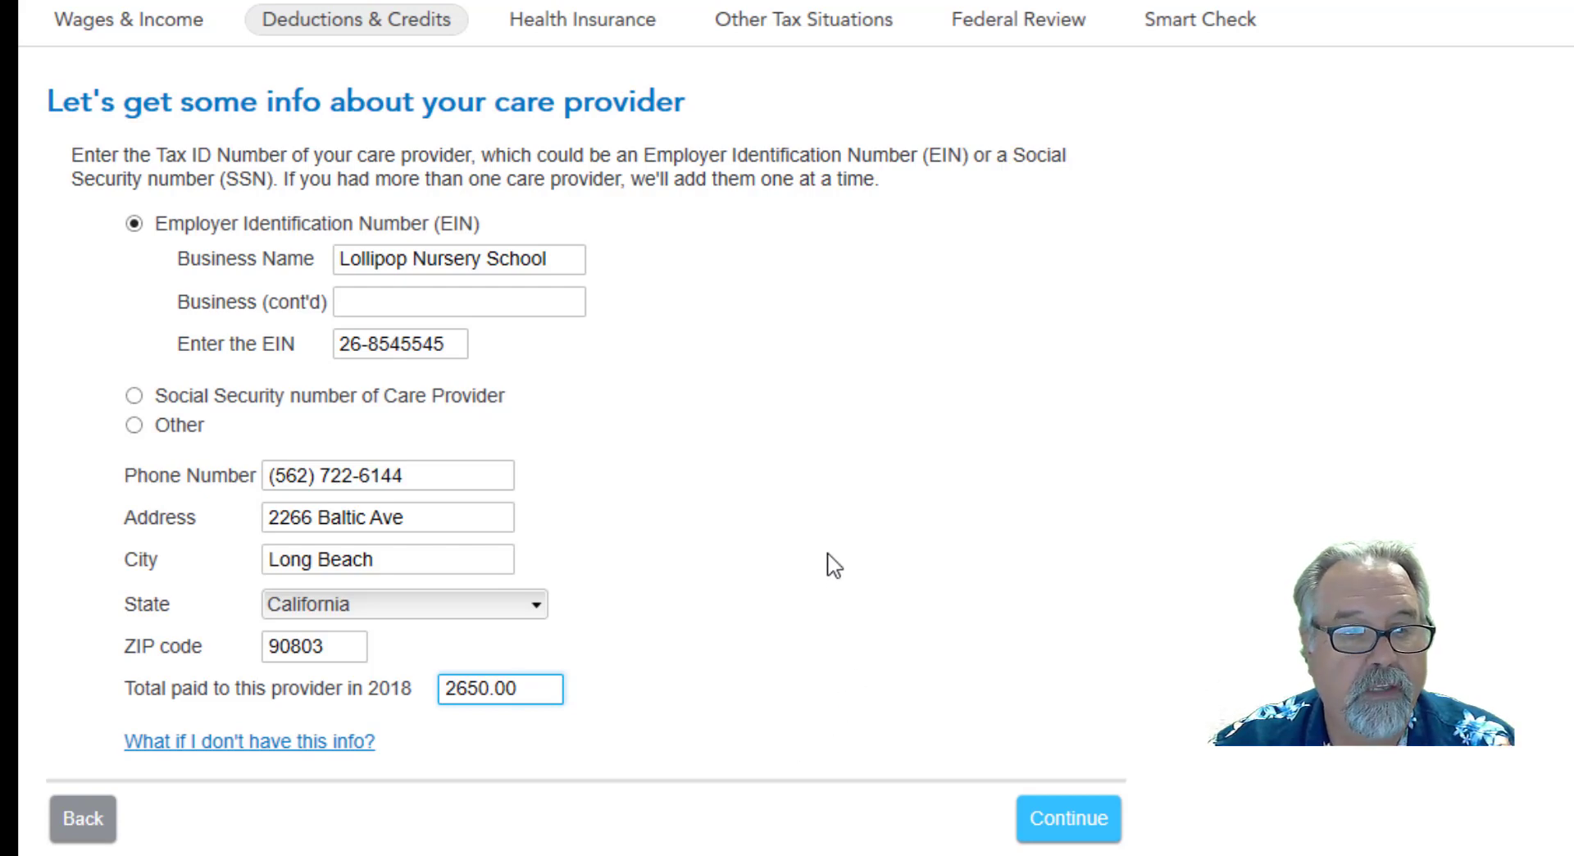
click(1071, 820)
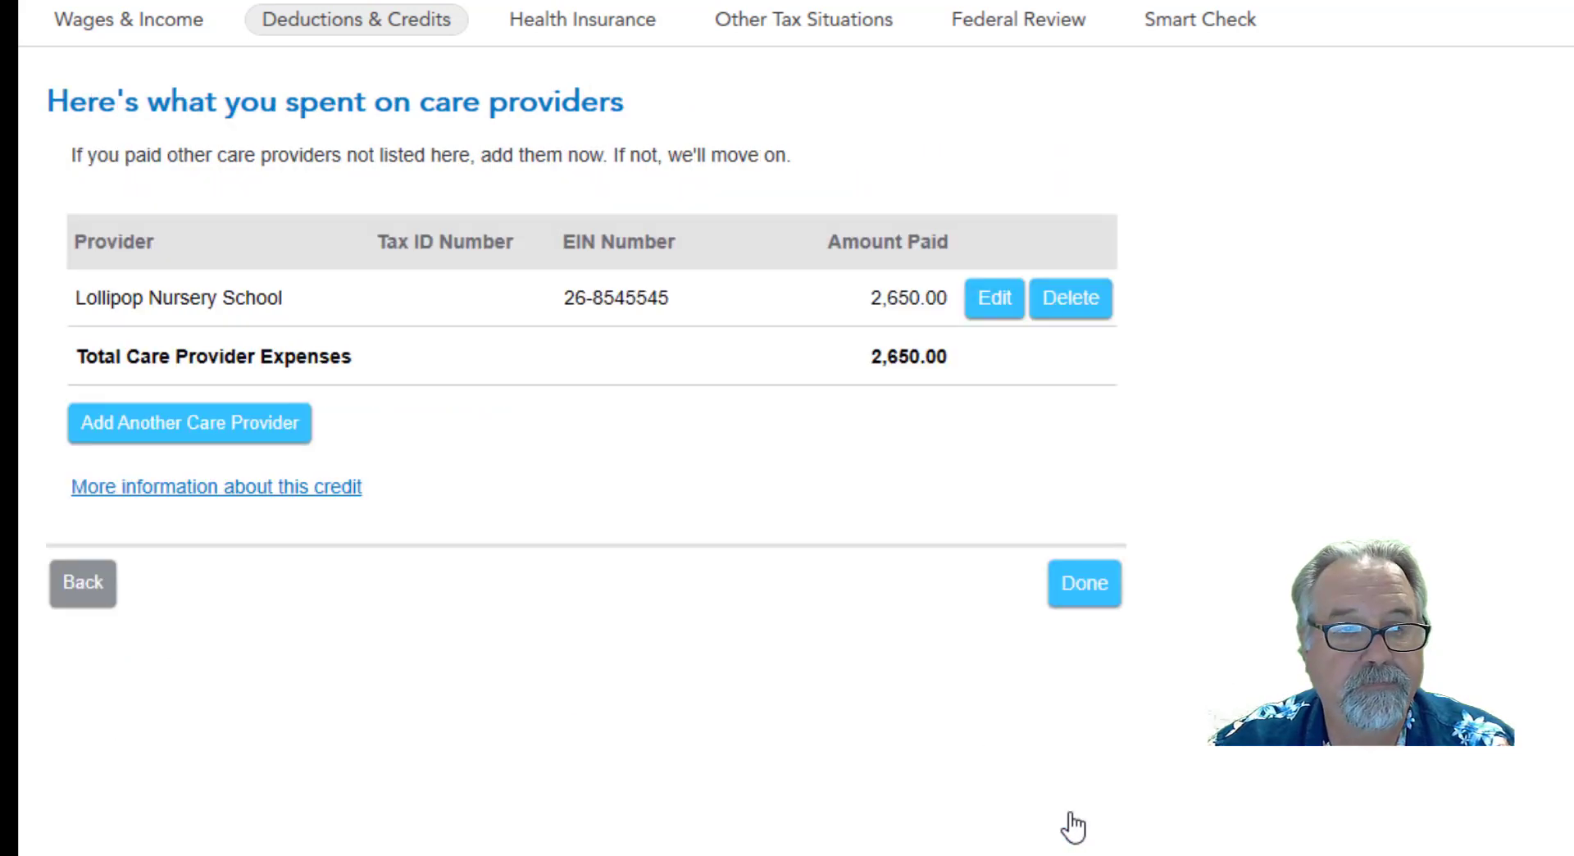
click(1079, 605)
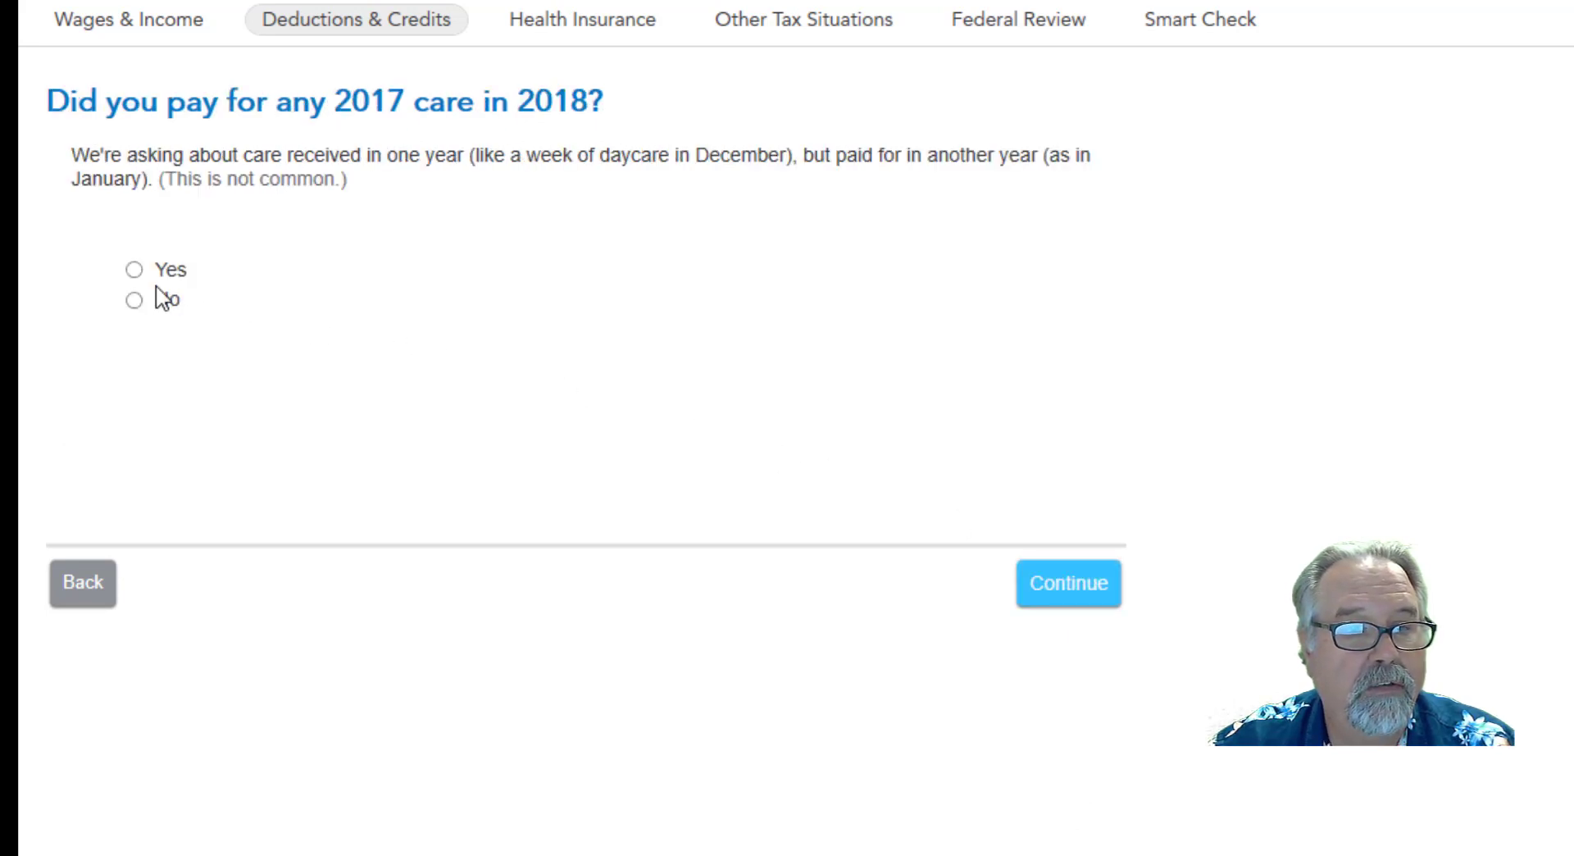
Answer No to paying for any 2017 care in 2018, and finish the Child and Dependent Care Credit section.
click(135, 301)
click(1083, 597)
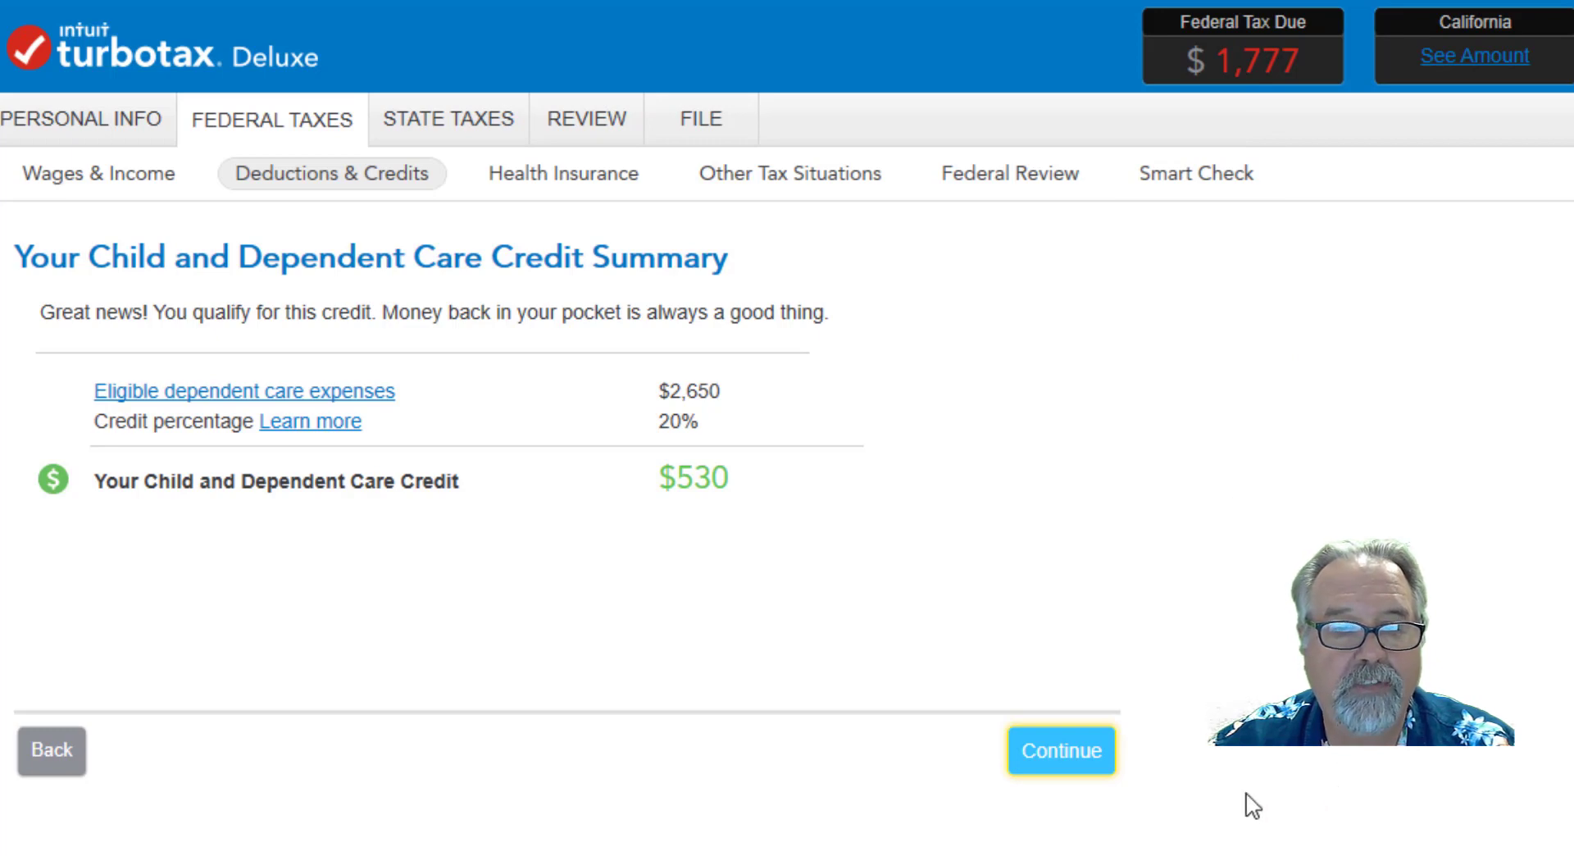
click(1068, 759)
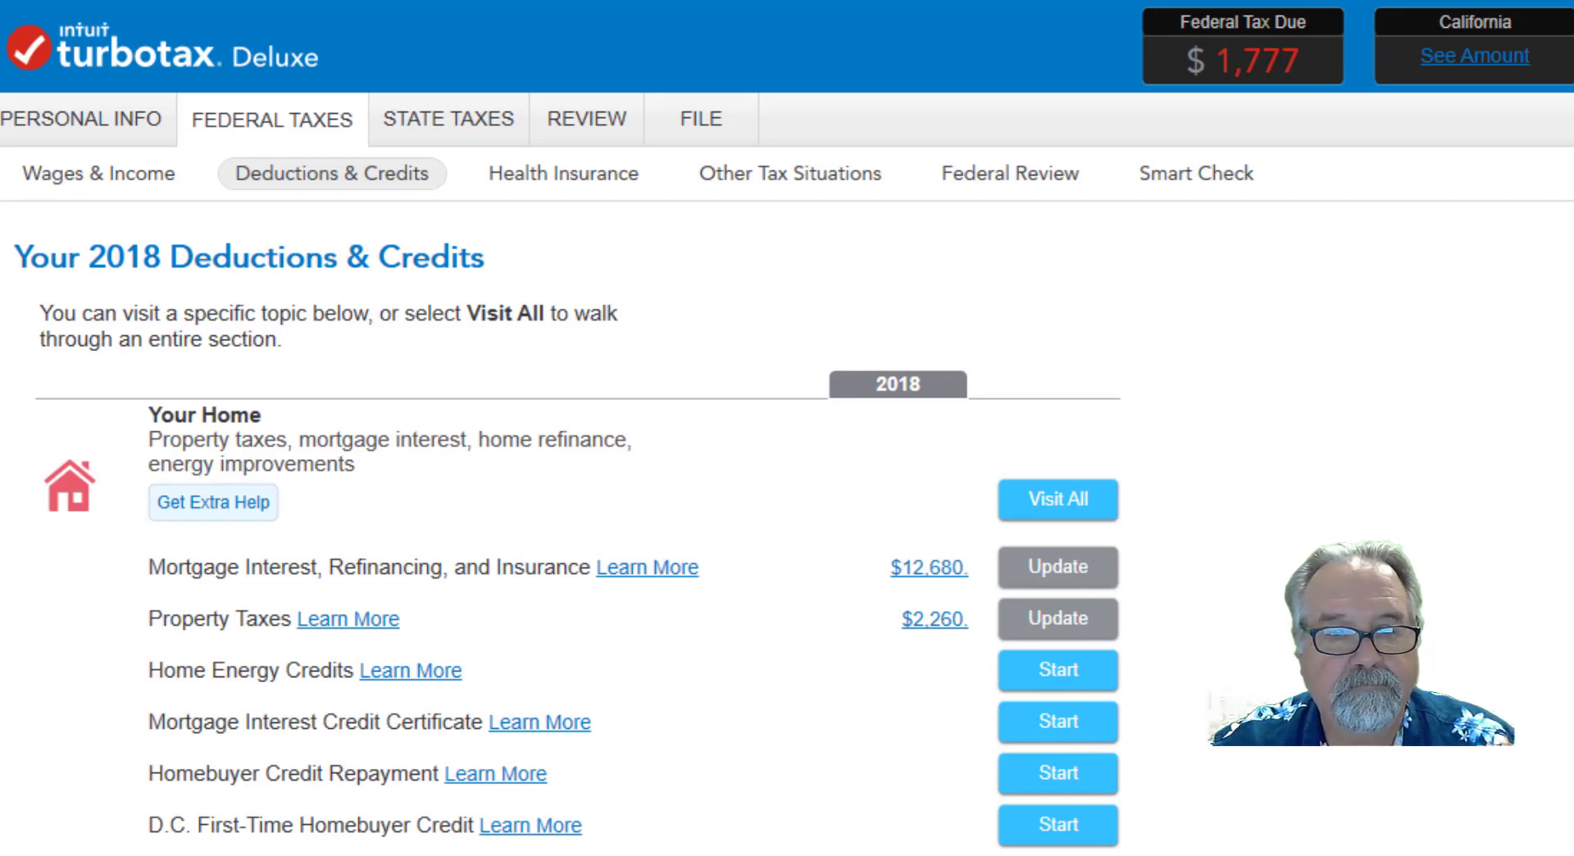
Start the Expenses and Scholarships (Form 1098-T) topic under Education and agree to enter higher education expenses.
scroll(574, 525, down, 3)
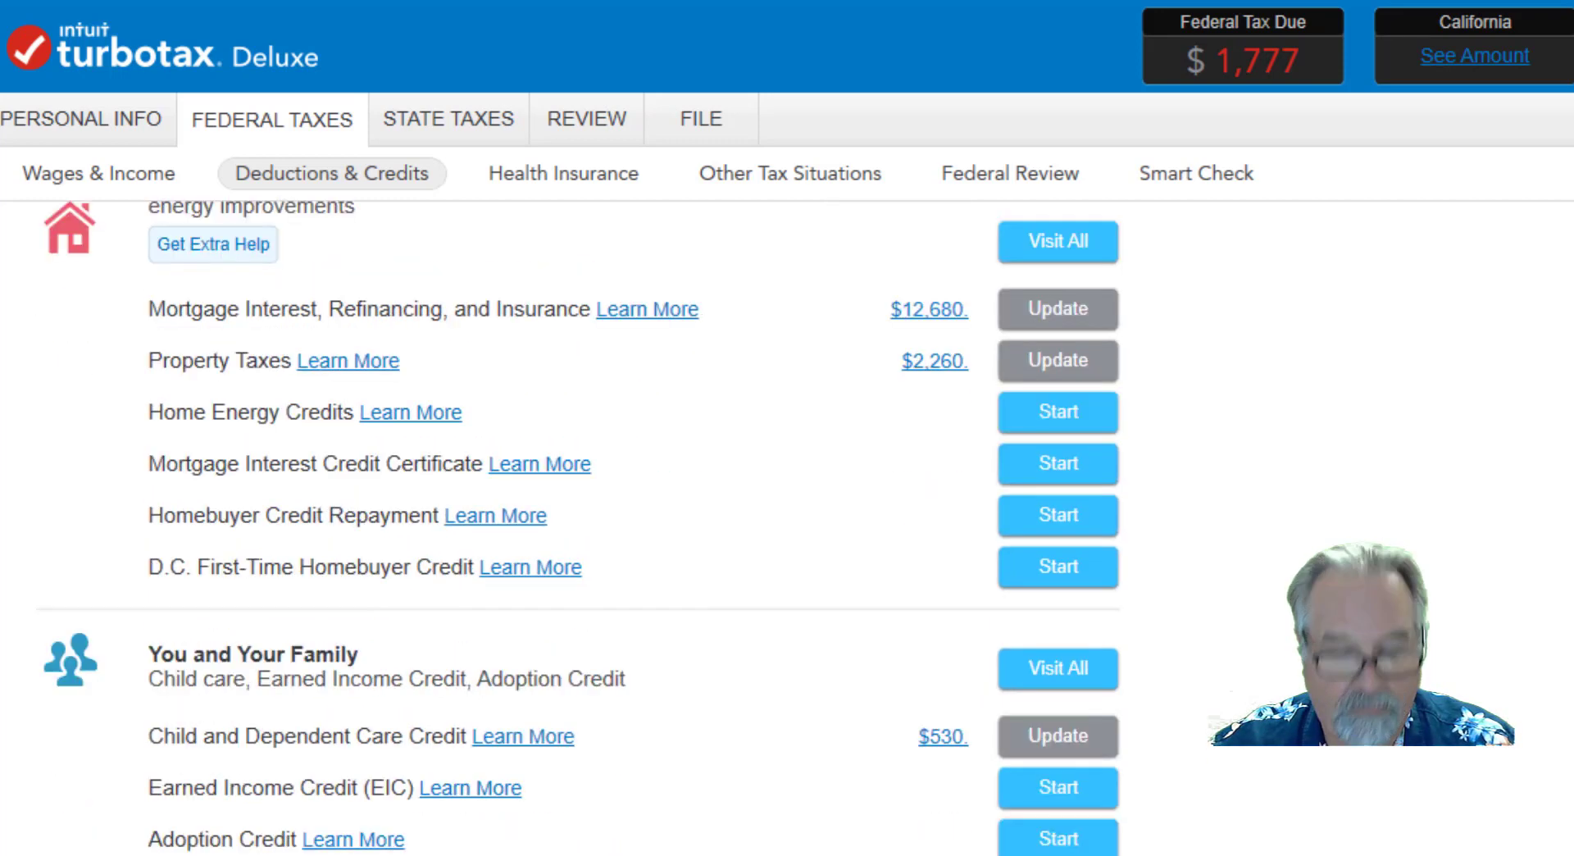
scroll(574, 525, down, 3)
scroll(574, 525, down, 3)
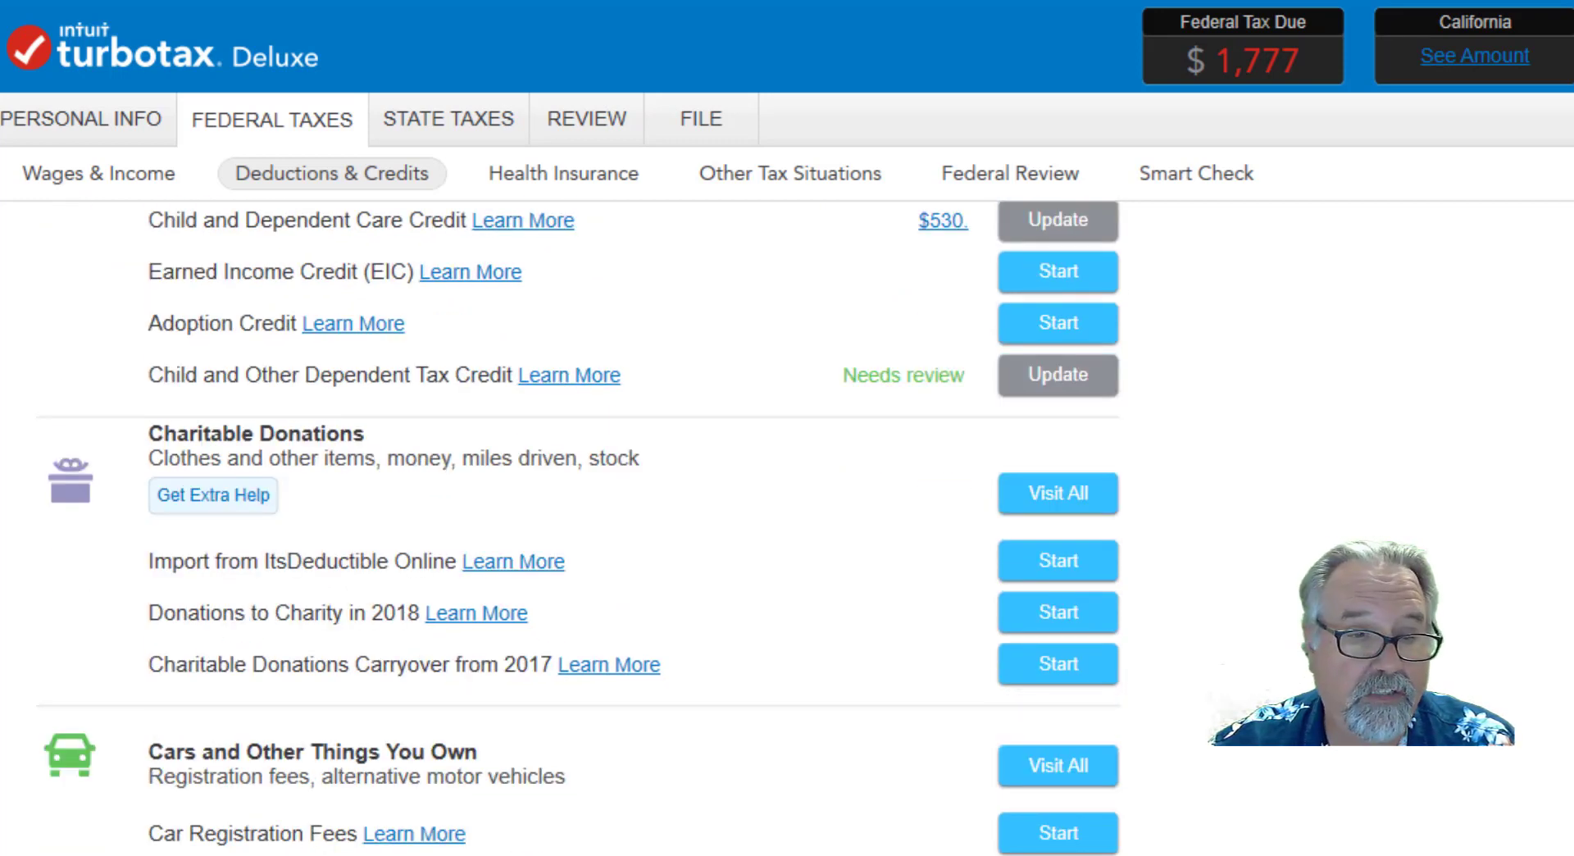
scroll(574, 525, down, 3)
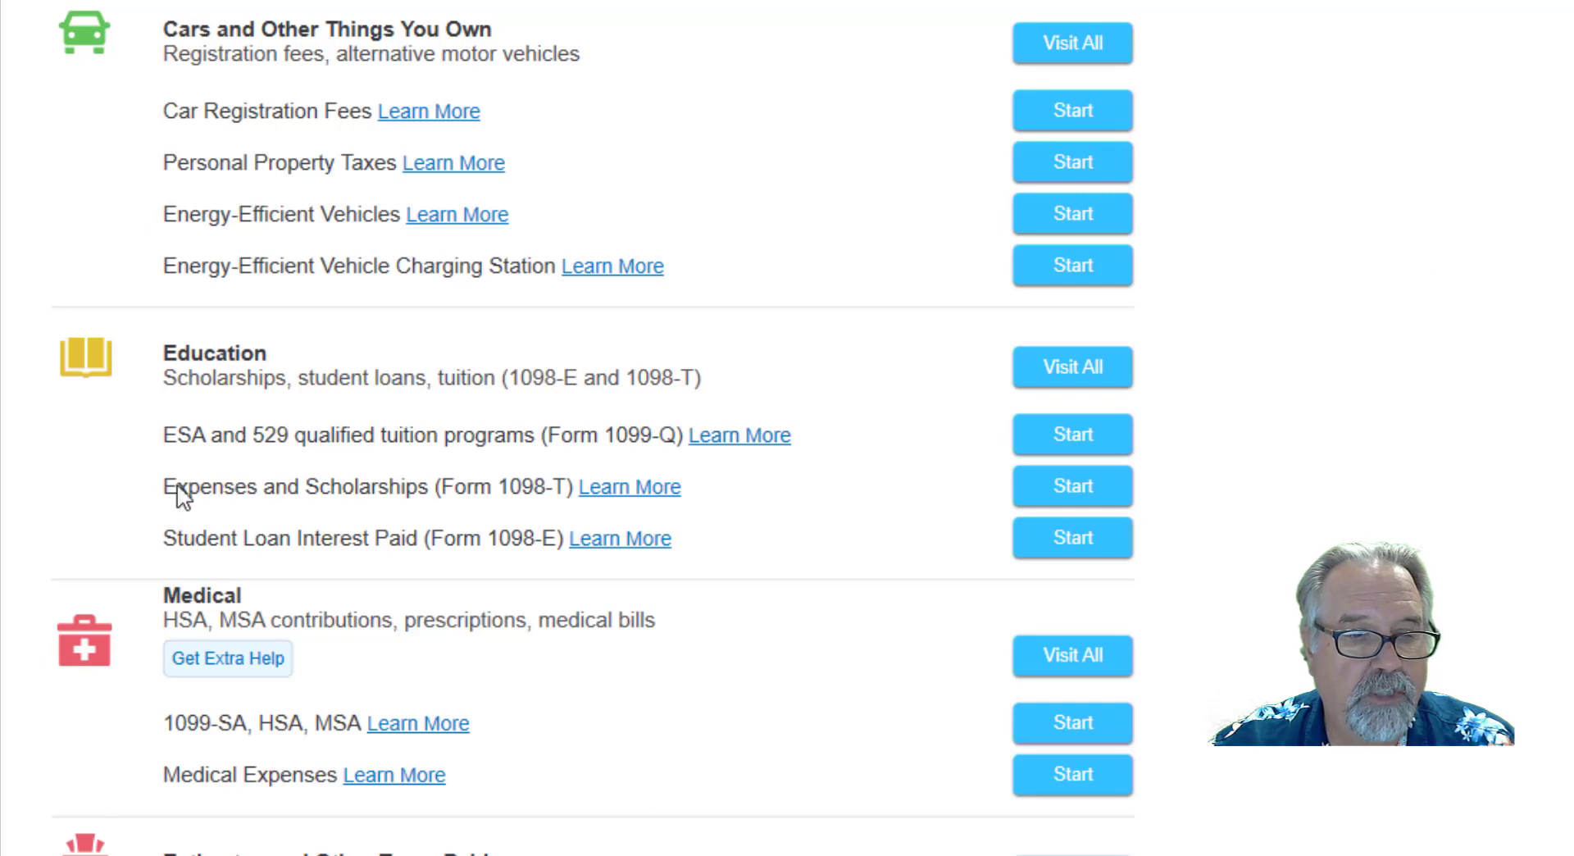
click(1073, 488)
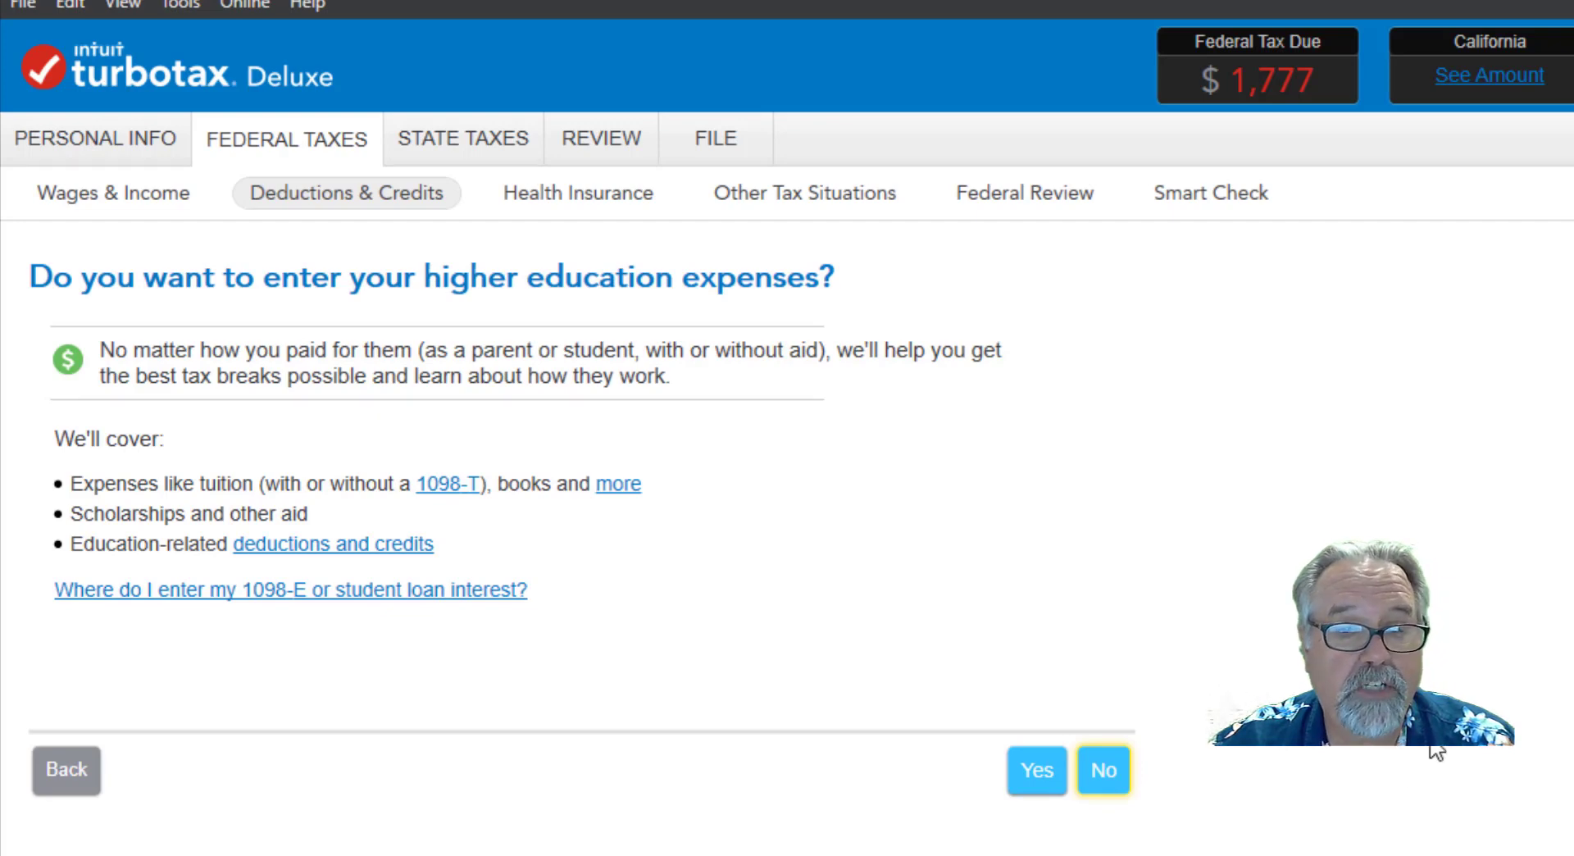
click(1037, 775)
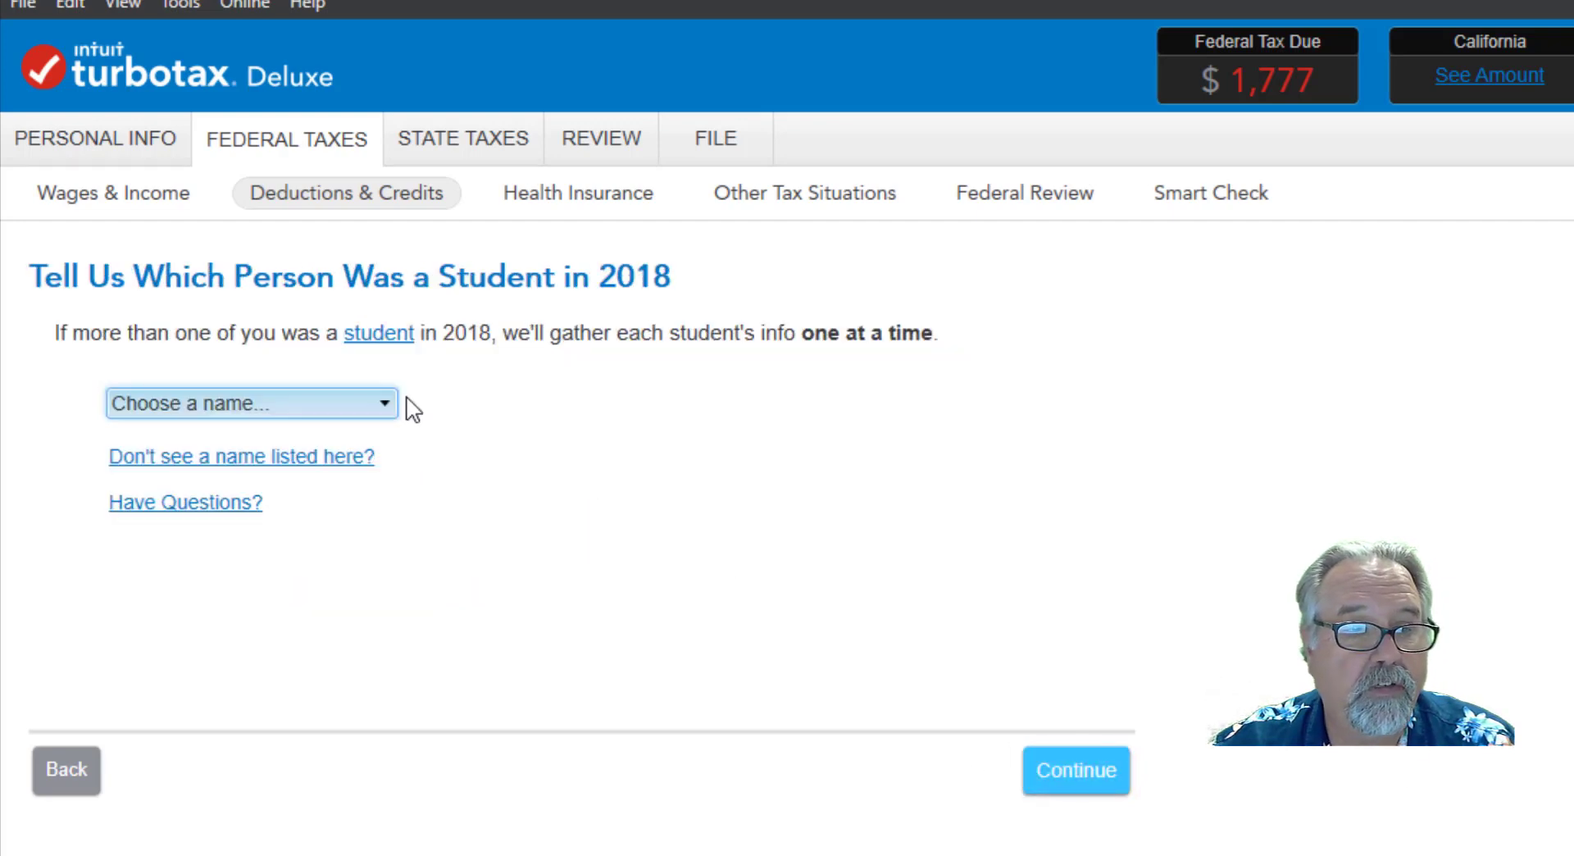
Choose the 55-year-old taxpayer as the person who was a student in 2018.
click(364, 402)
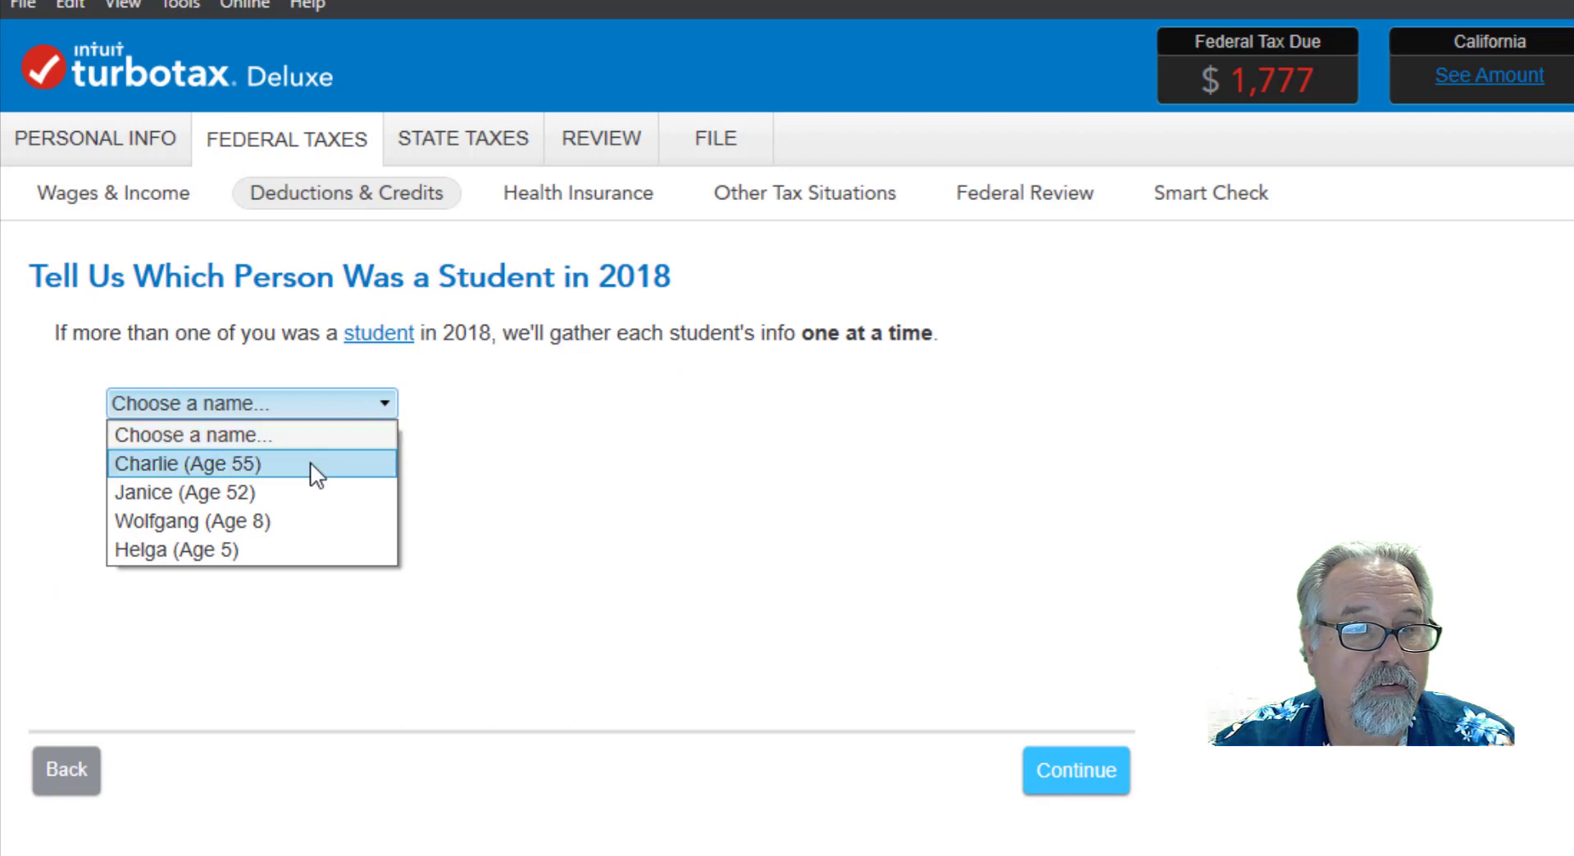
click(239, 465)
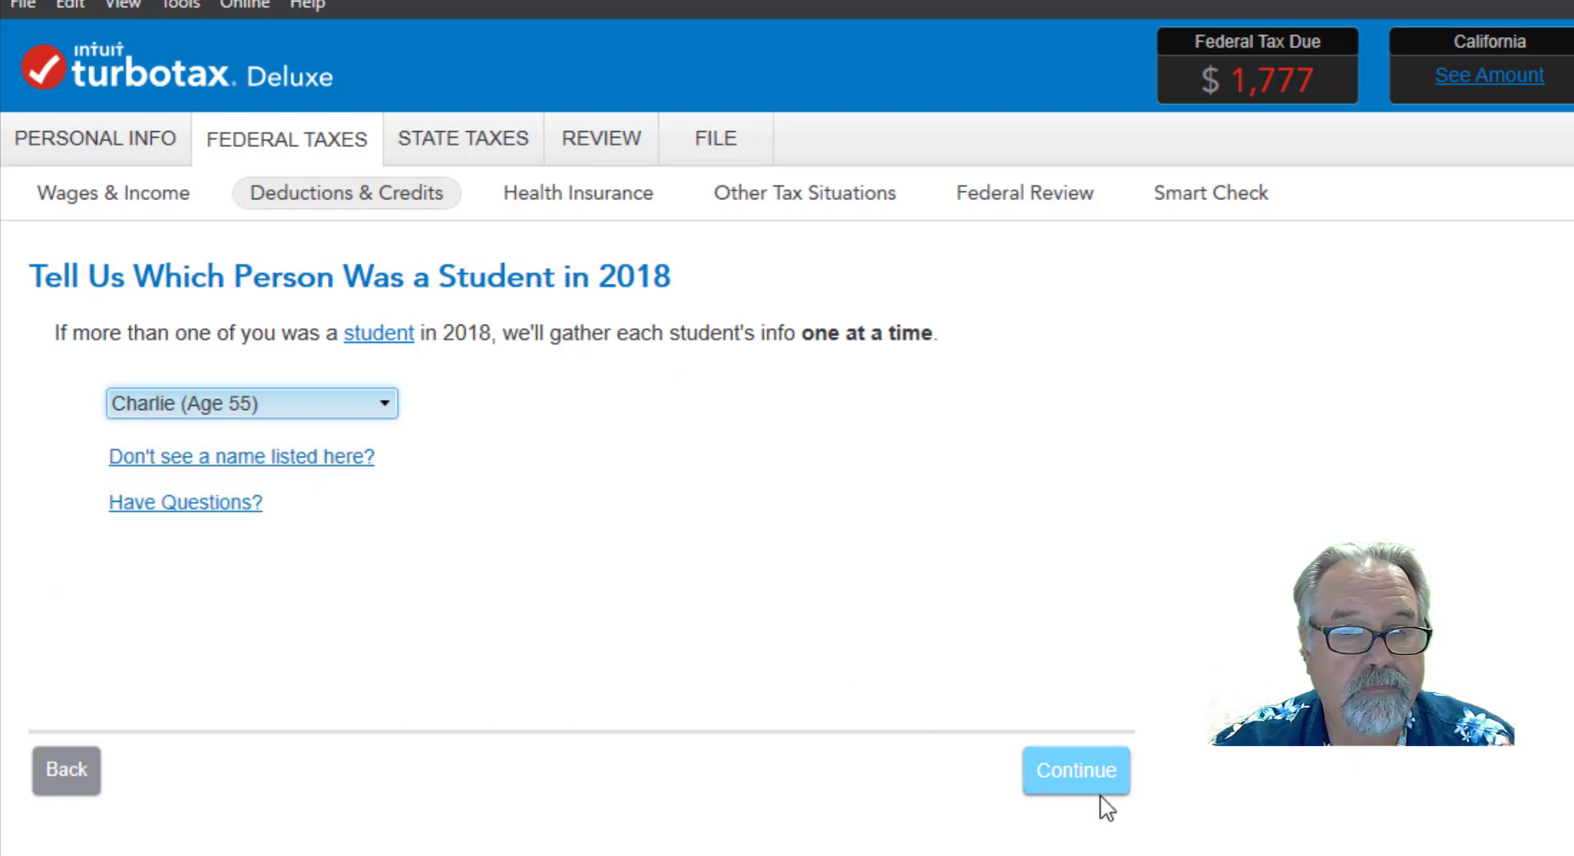
click(1075, 786)
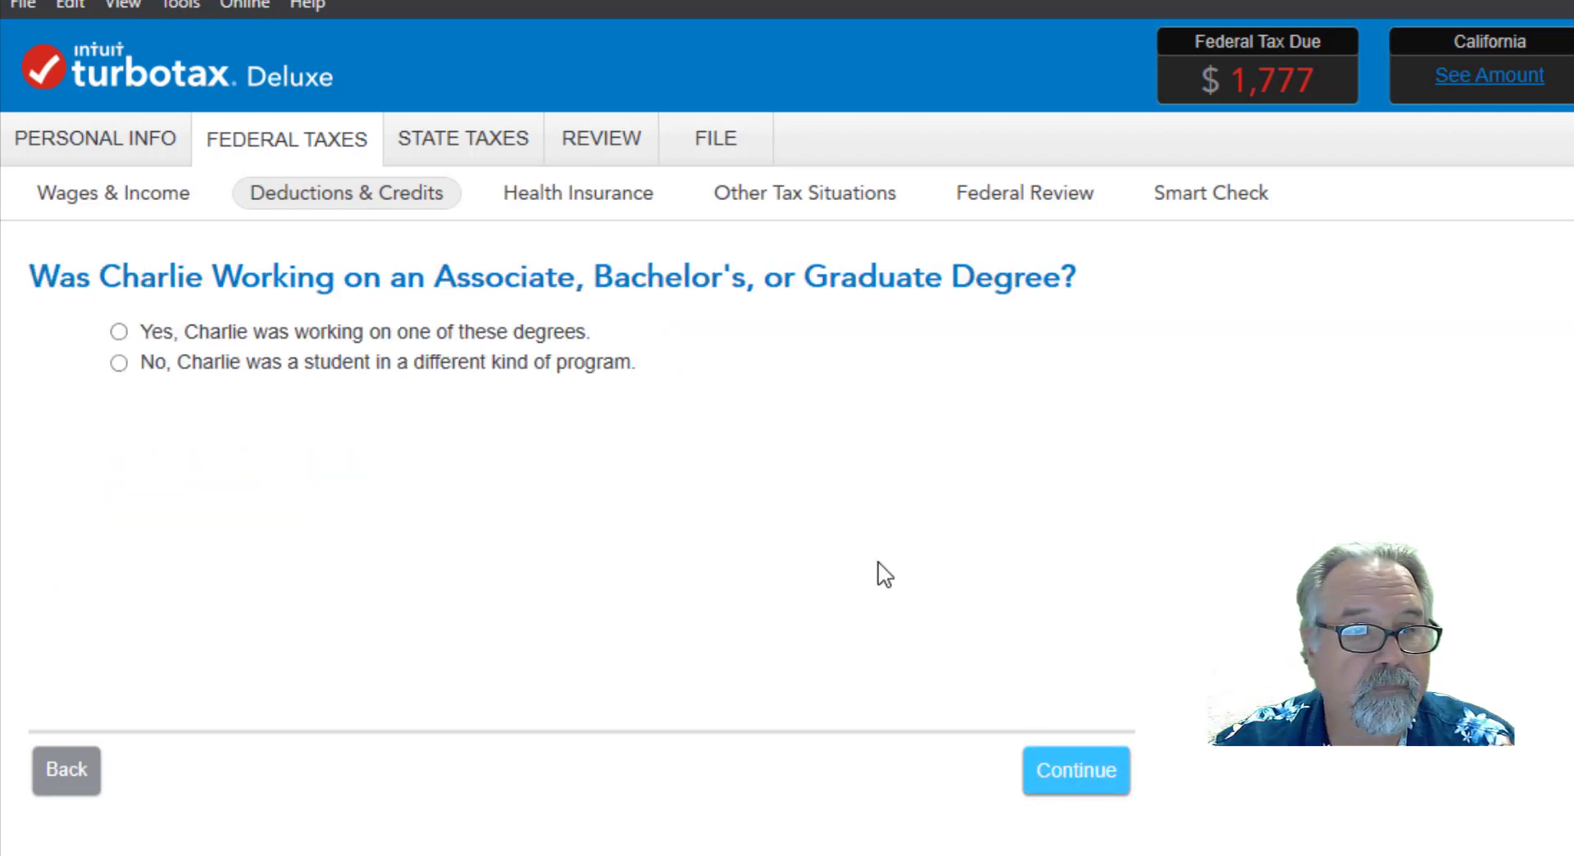
State that the student was working on a degree, with a 2018 enrollment status of Less than half-time.
click(119, 331)
click(1068, 786)
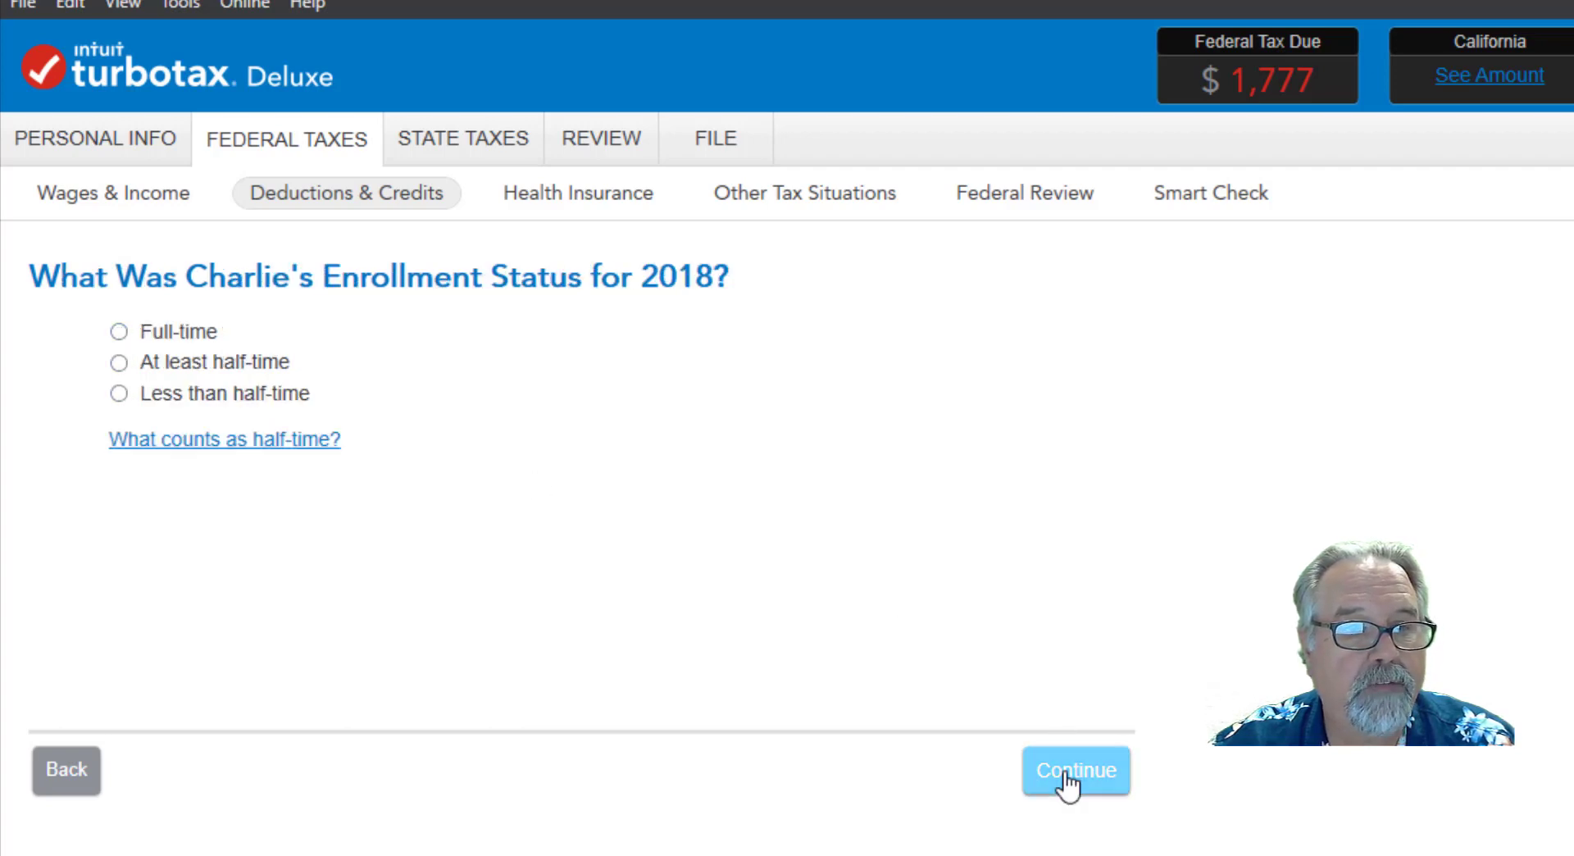
click(120, 395)
click(1105, 786)
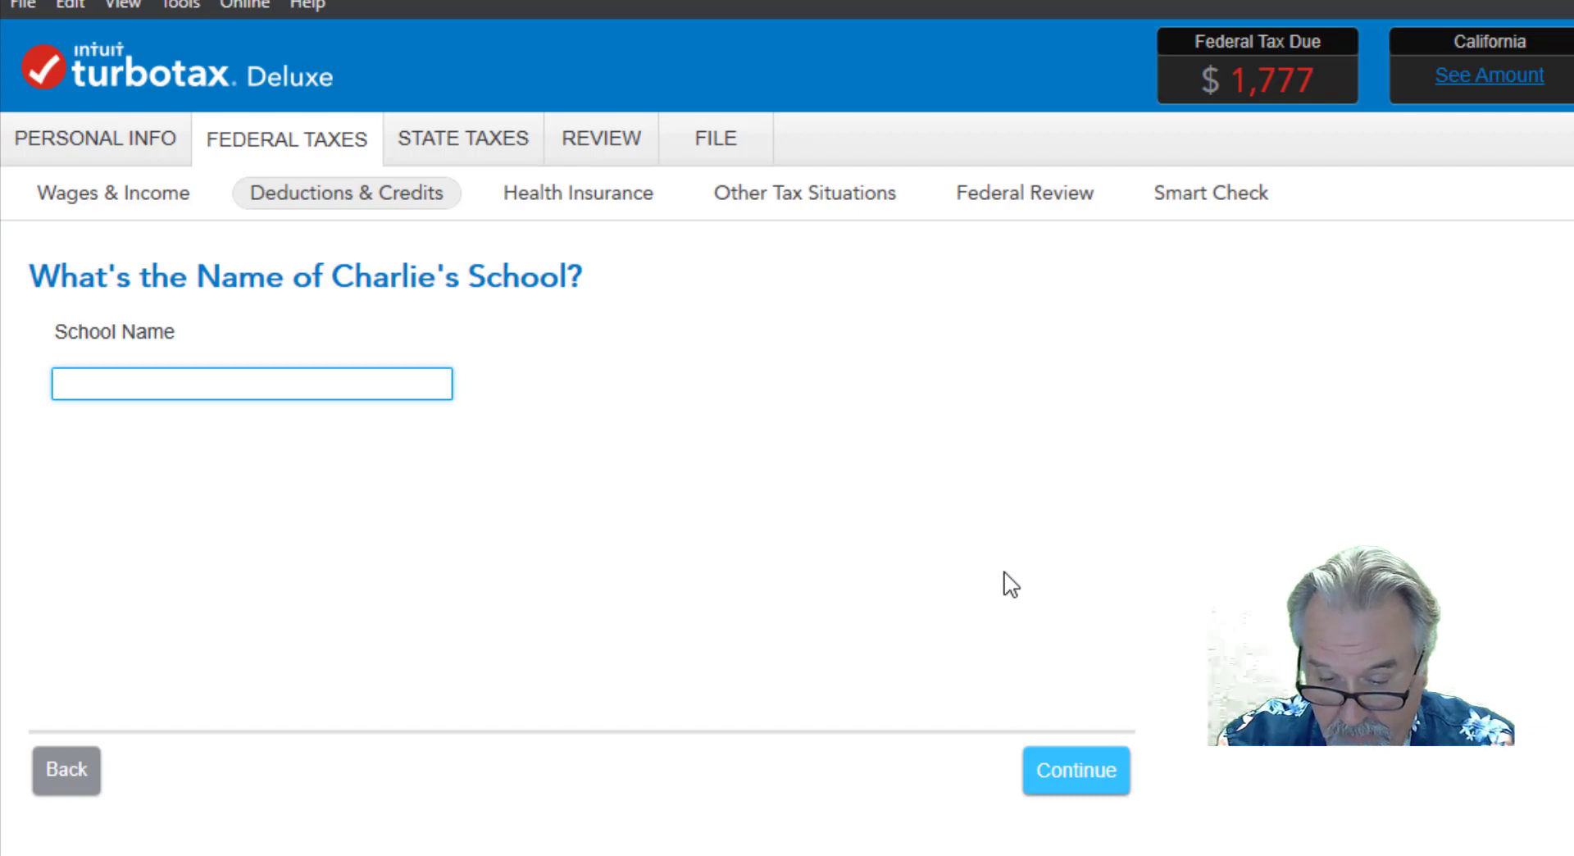
Enter University of Southern California as the student's school name and submit it.
text(Univers)
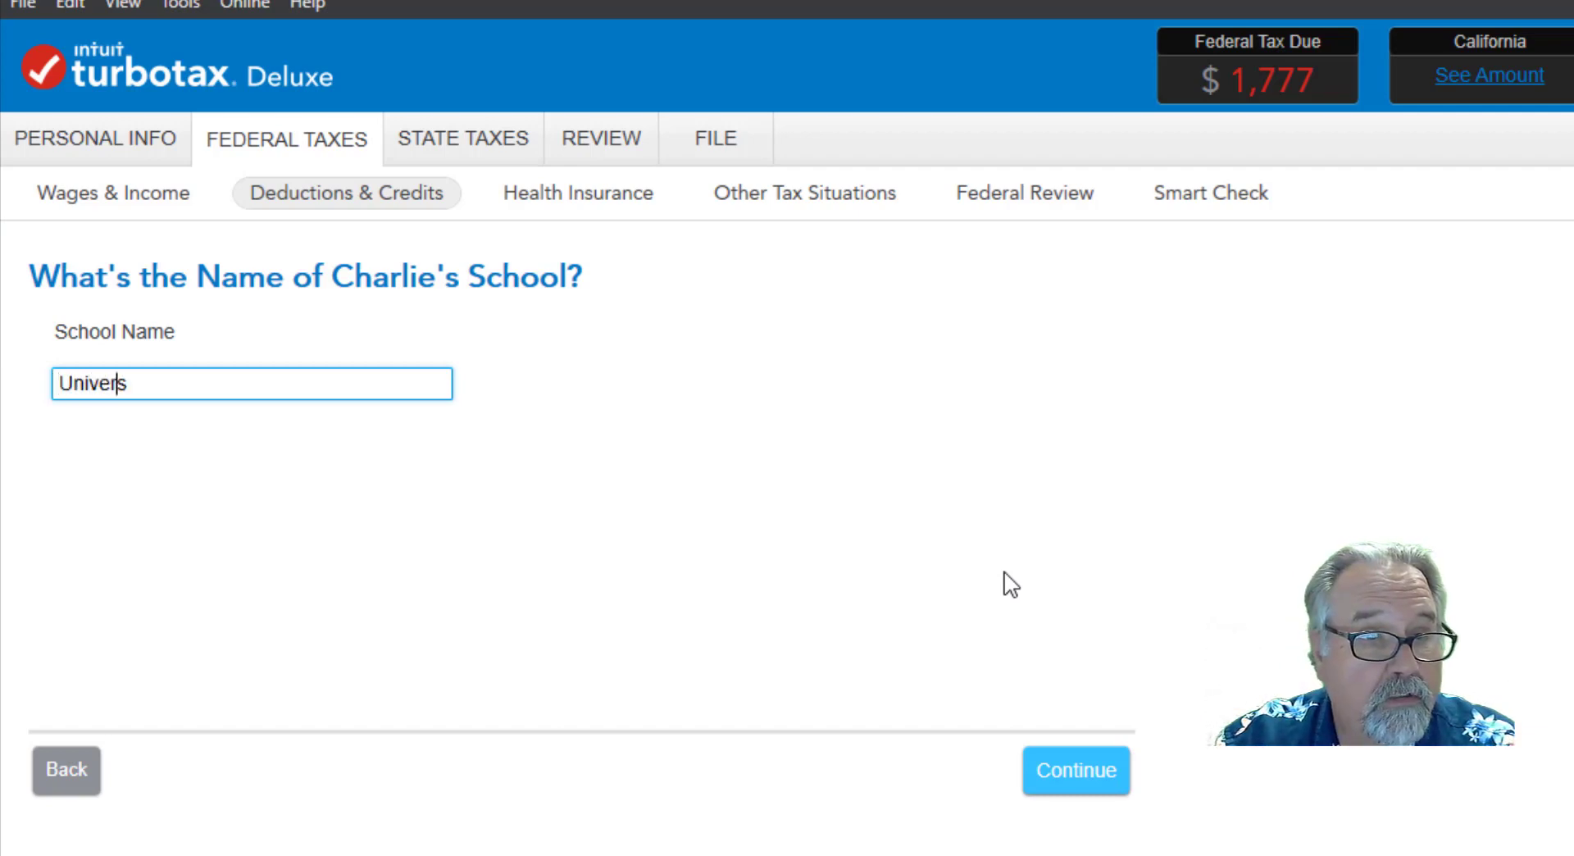
text(ity of Southern Ca)
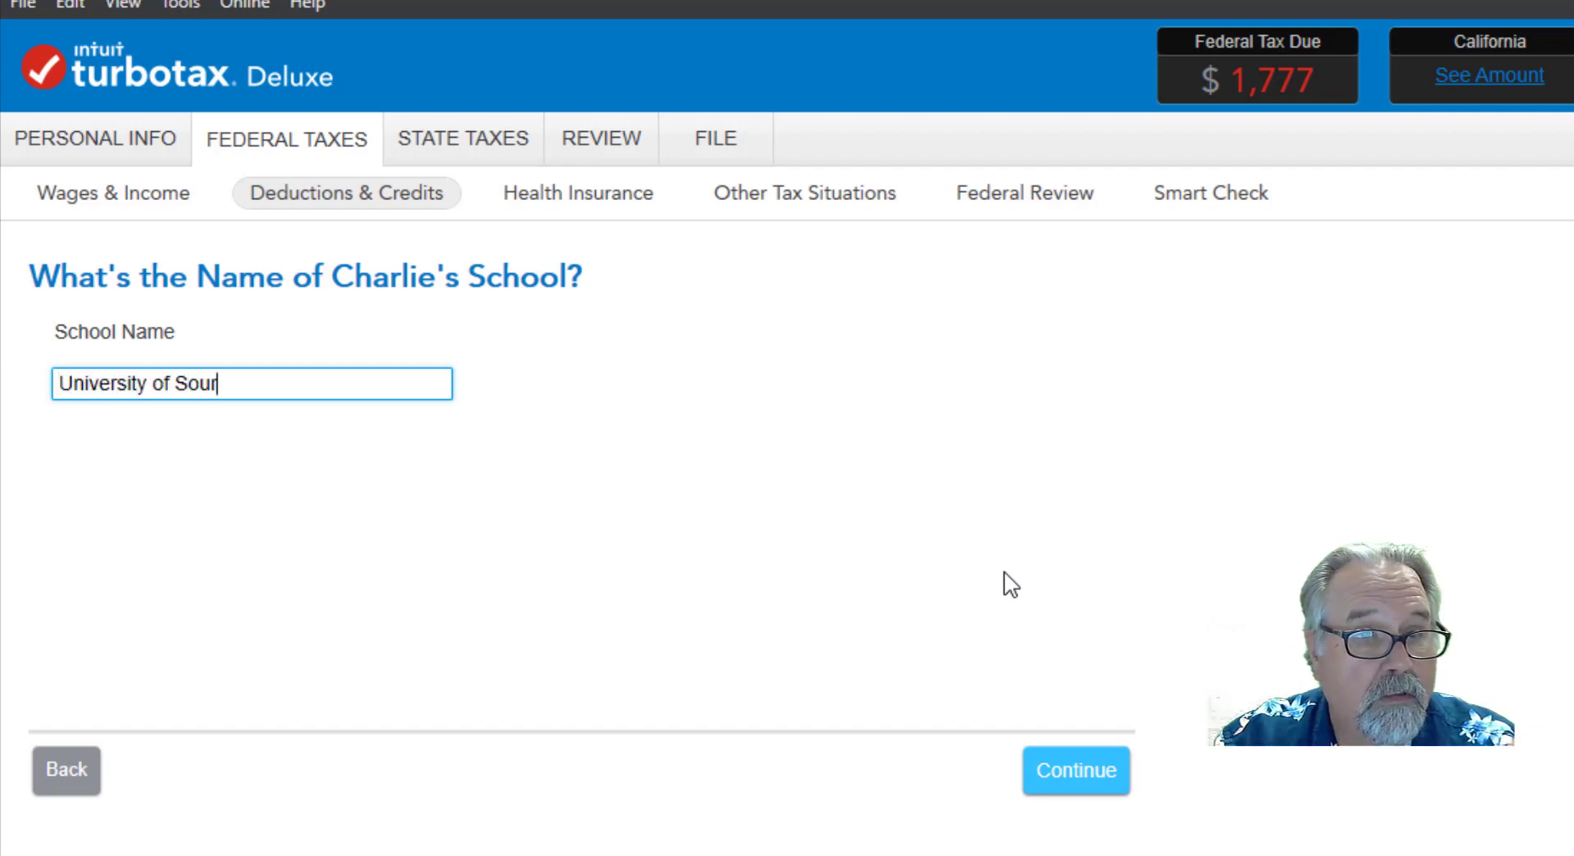
text(lifornia)
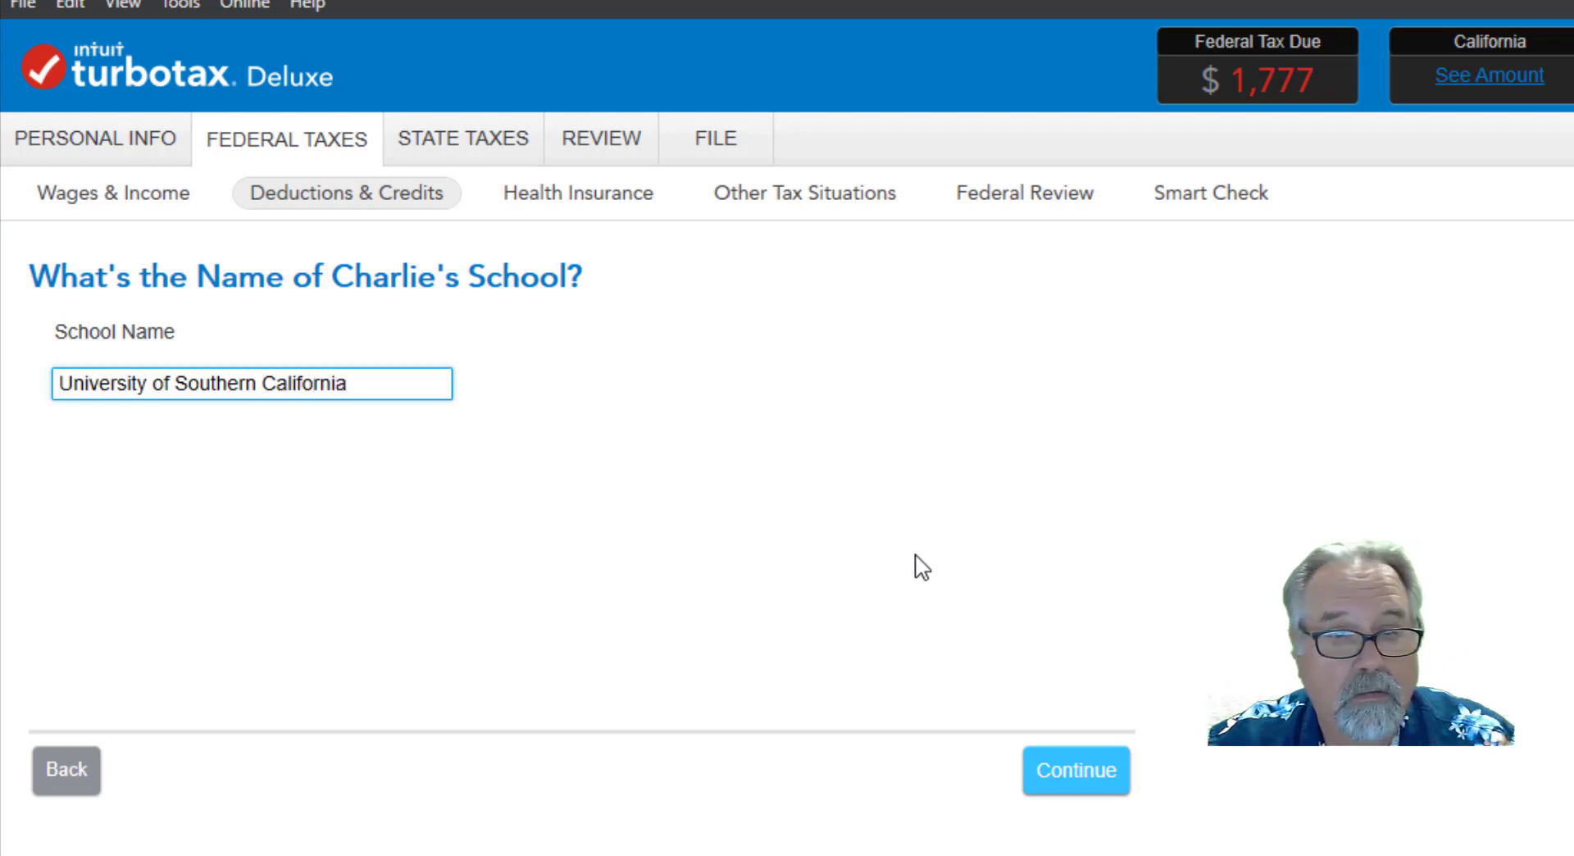
click(1077, 787)
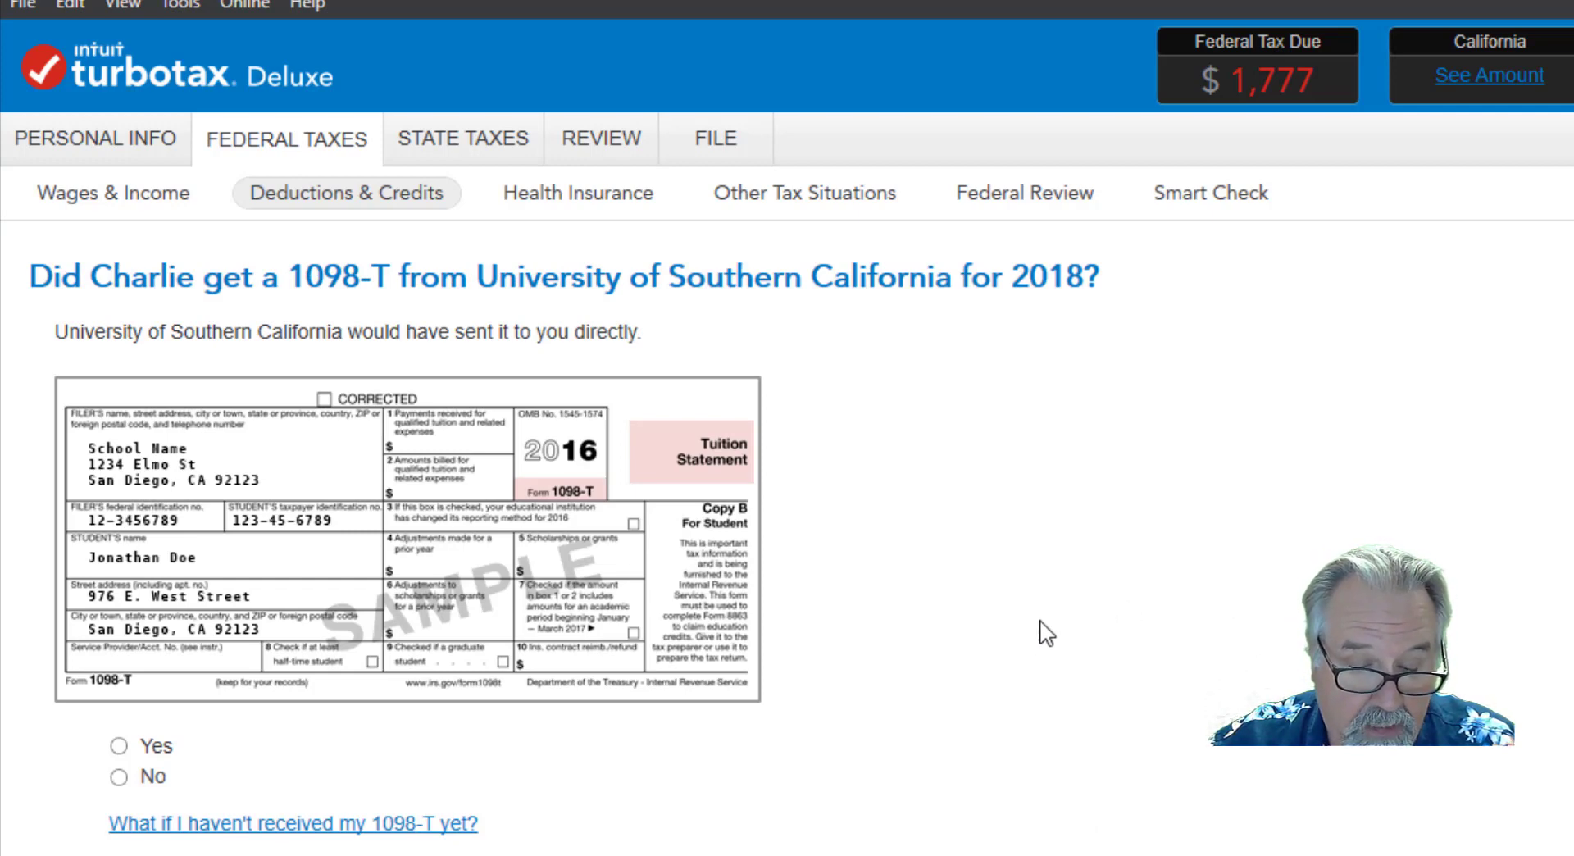
Report a received 1098-T with the school's address and federal ID number, 12500.00 in Box 1, and Box 9 Graduate student checked.
click(119, 747)
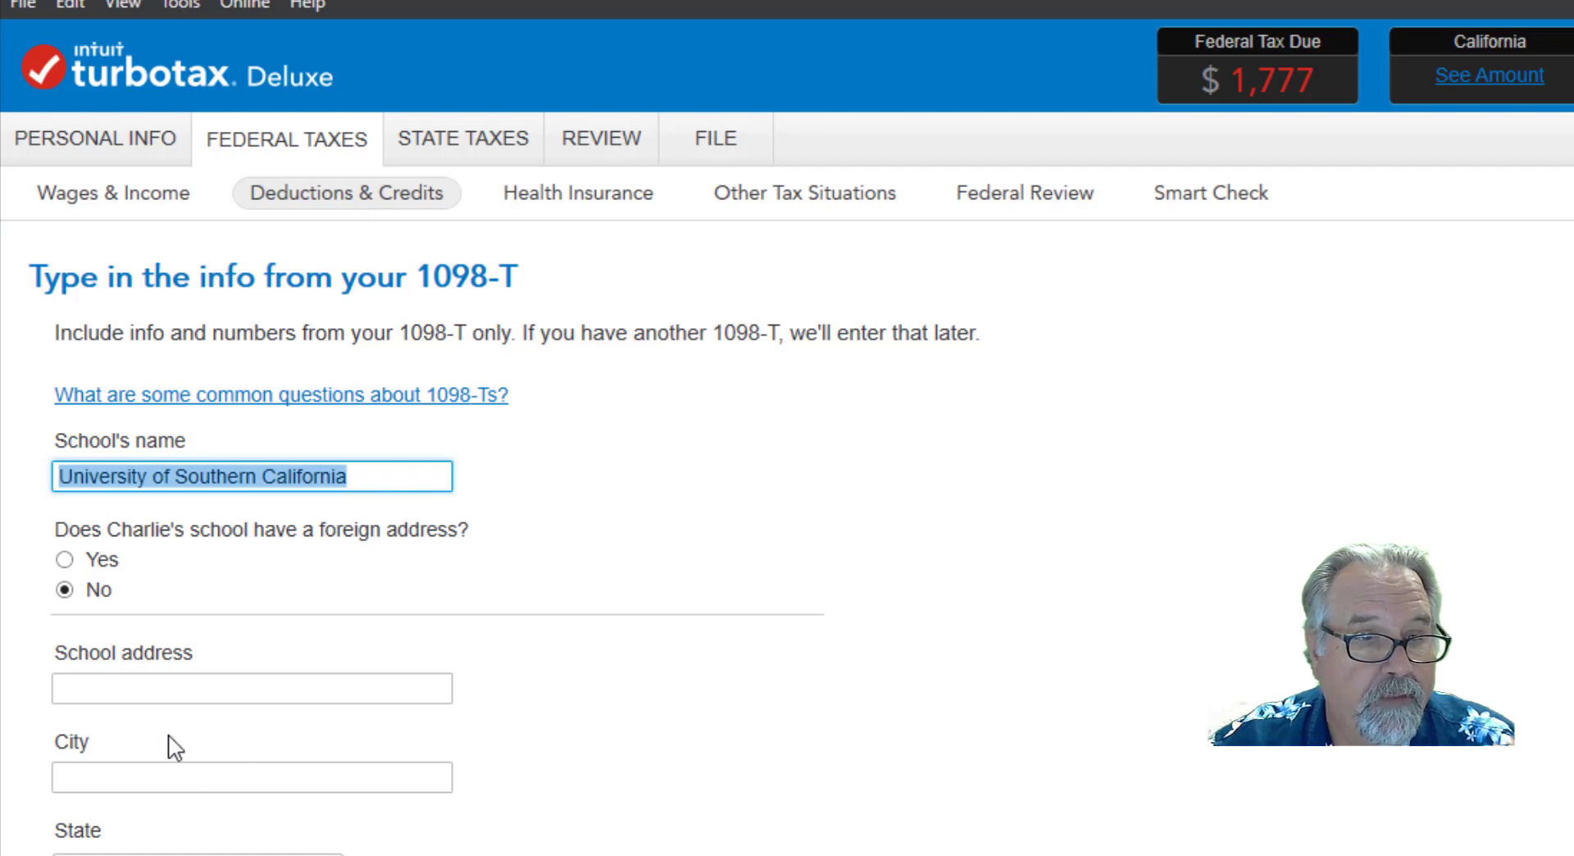
click(98, 685)
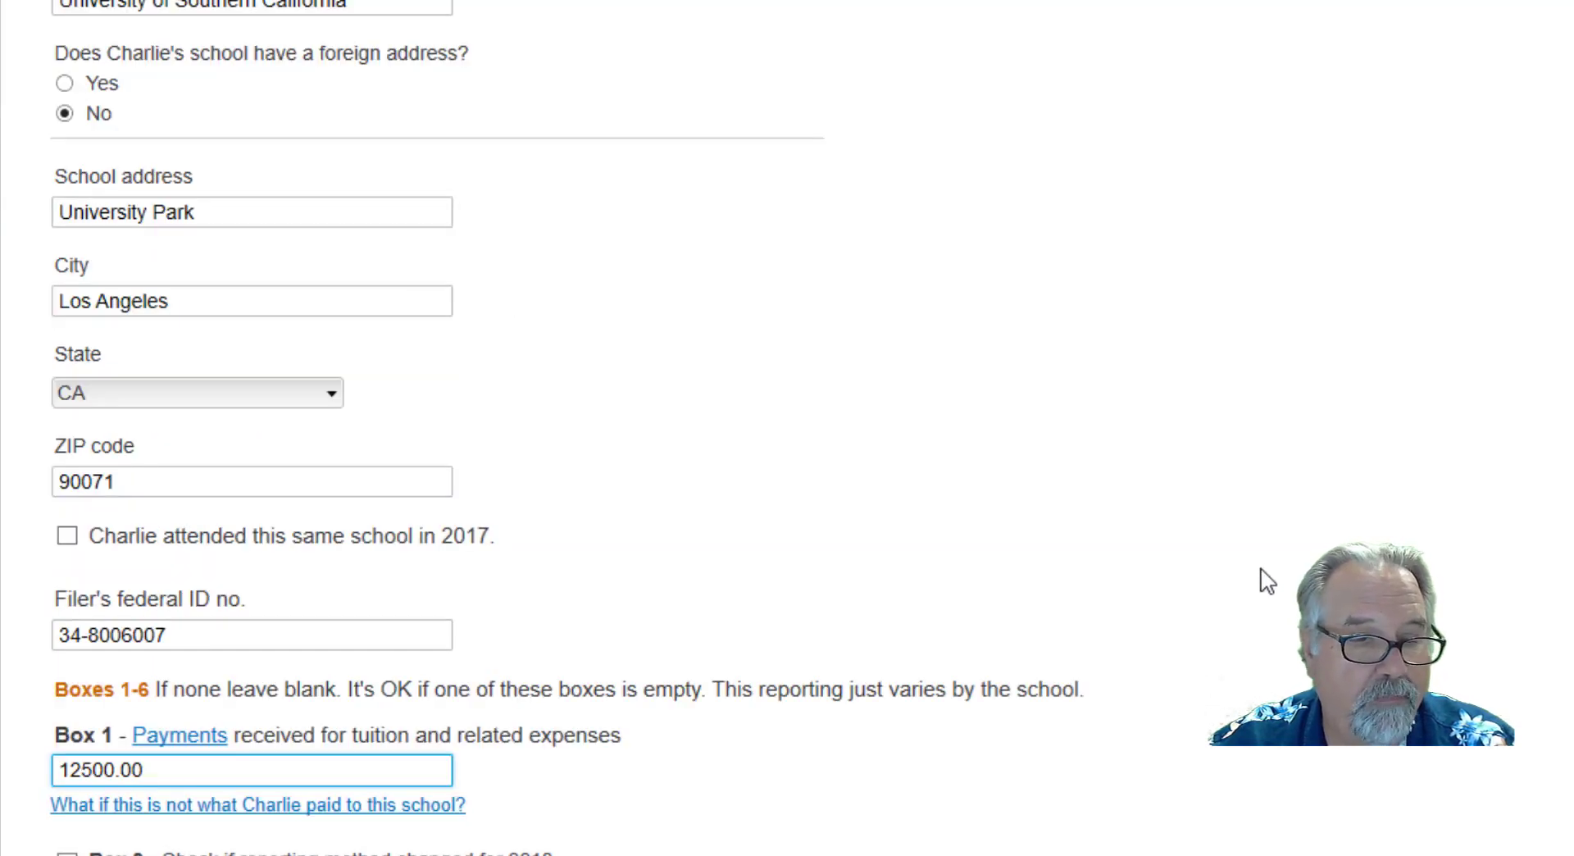
scroll(1267, 583, down, 6)
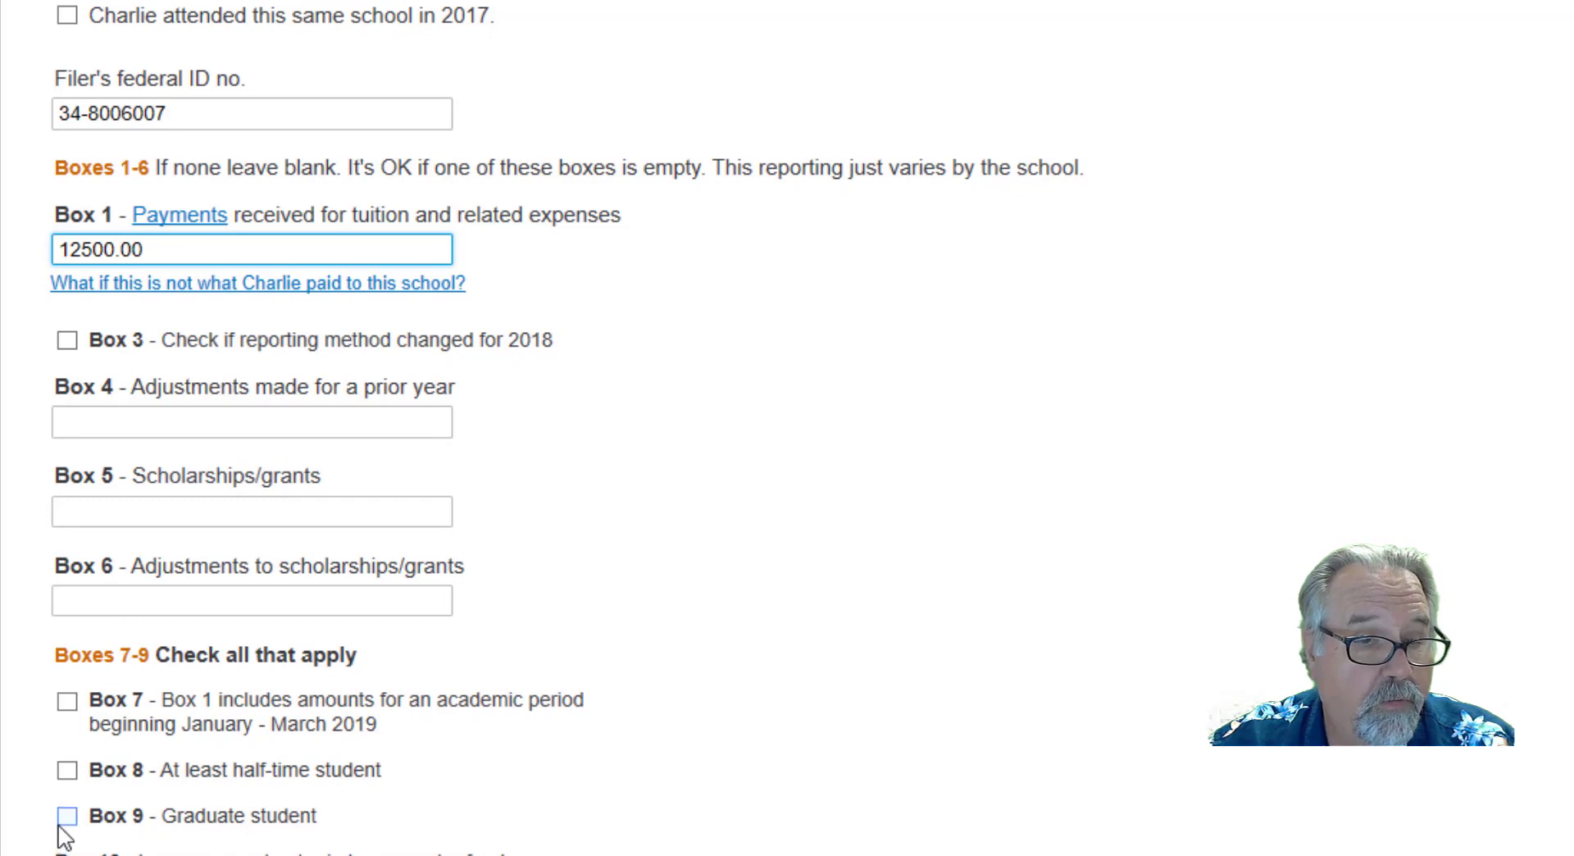
click(116, 816)
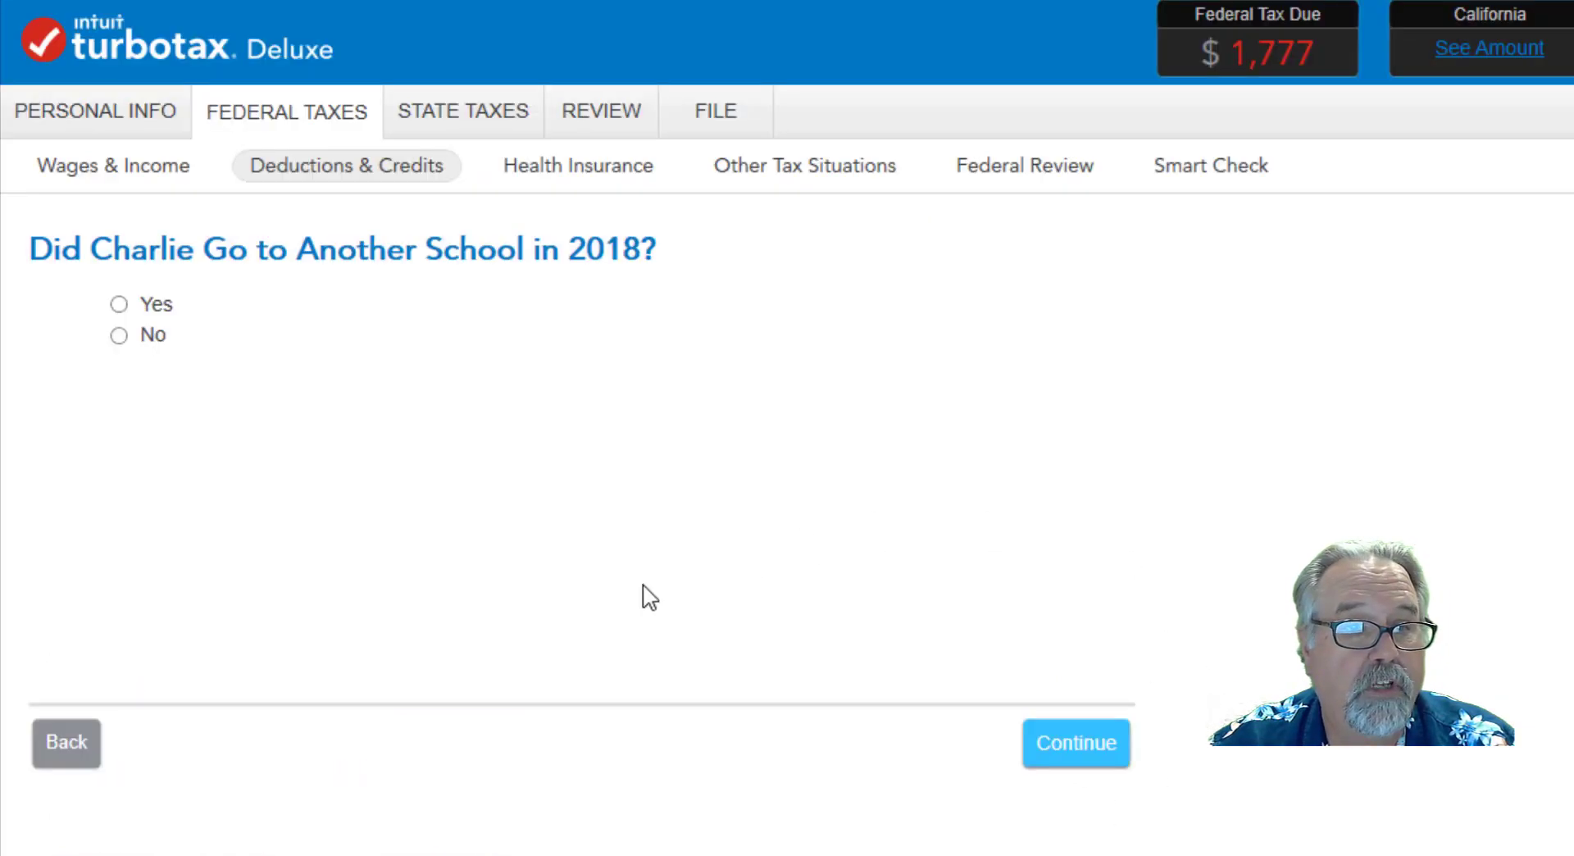
Answer No to attending another school in 2018 and proceed to the student's additional education expenses.
click(119, 336)
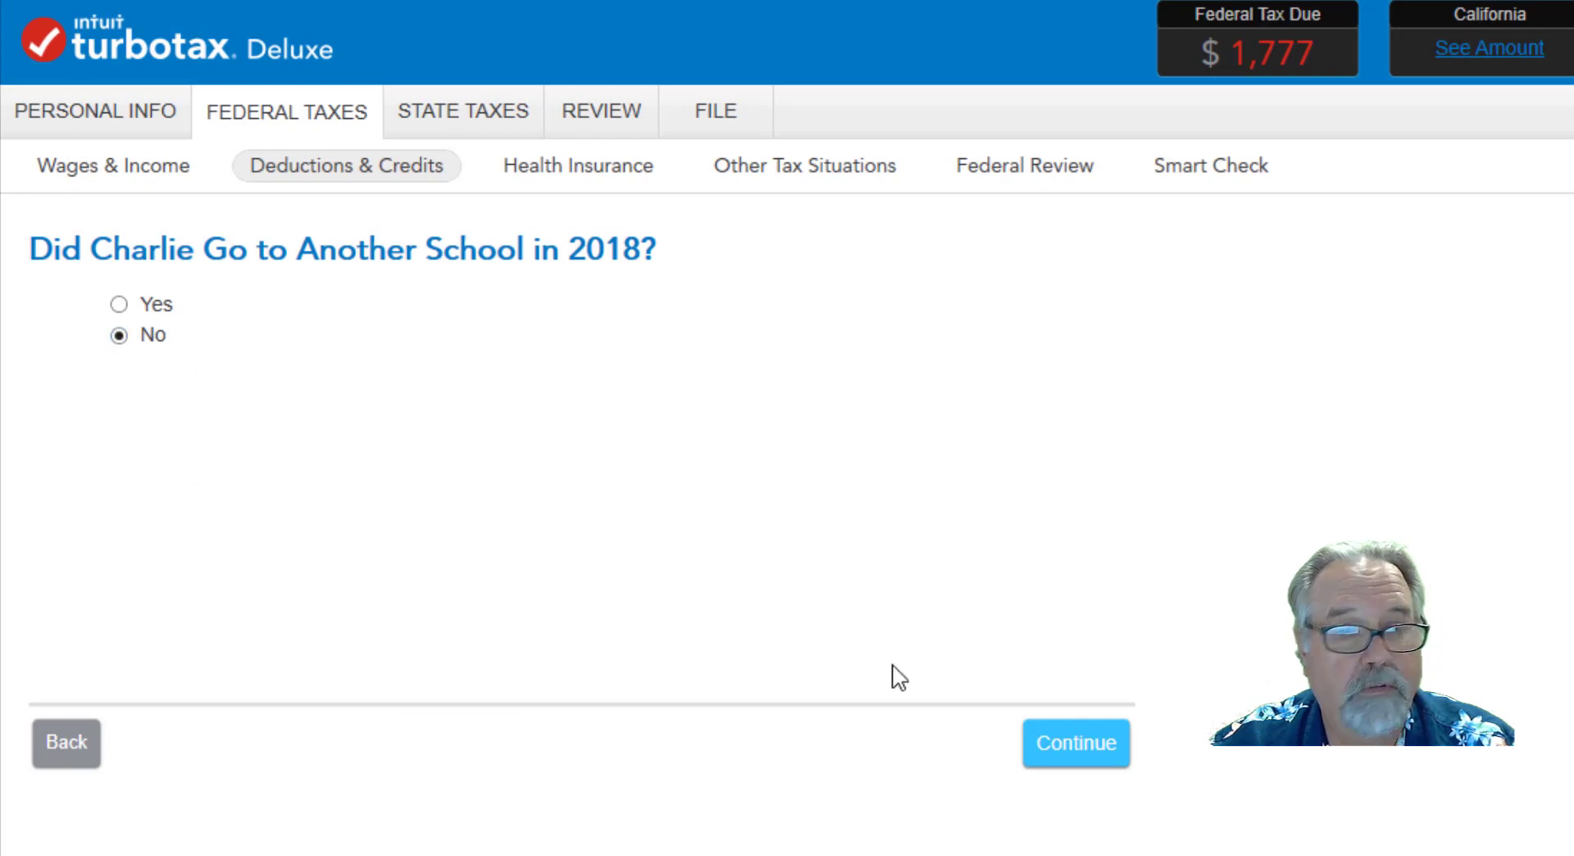
click(1057, 746)
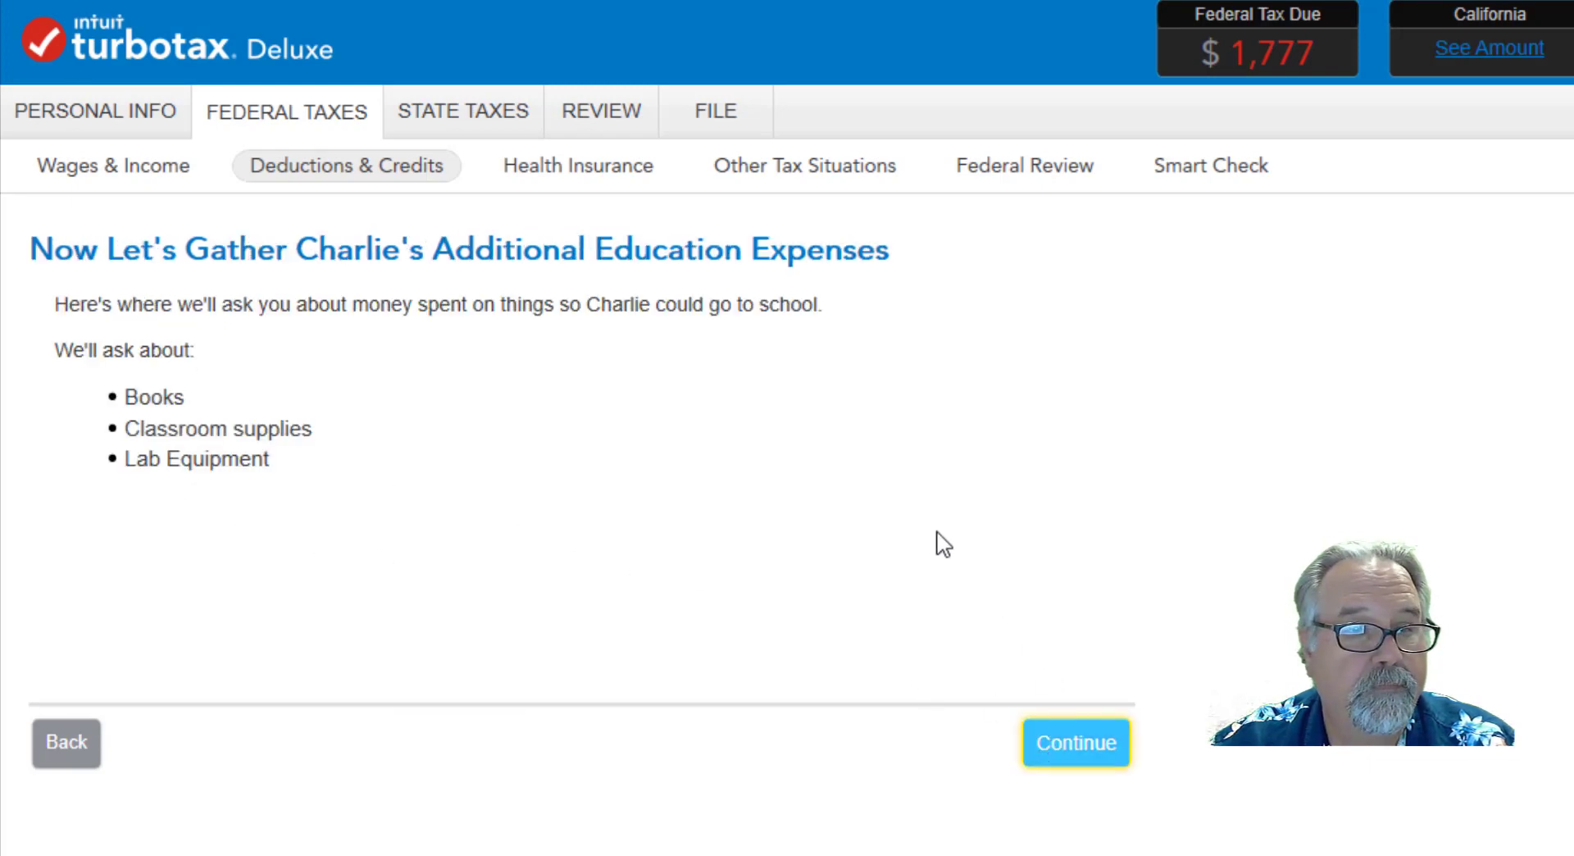
click(1052, 755)
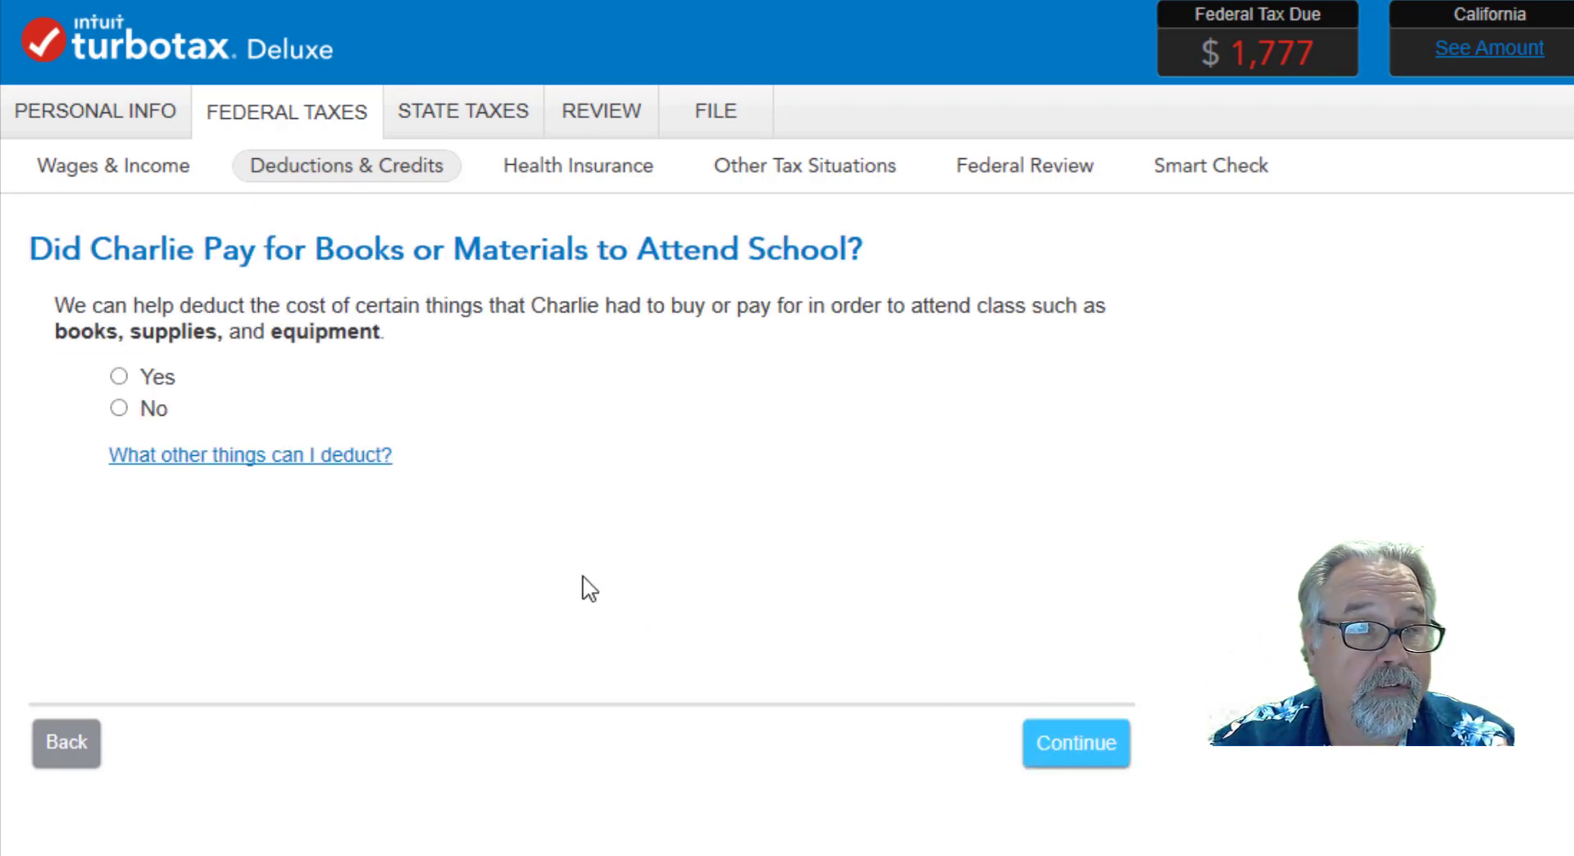
Answer Yes to paying for books or materials, with 670 for those required to be purchased from the school.
click(120, 378)
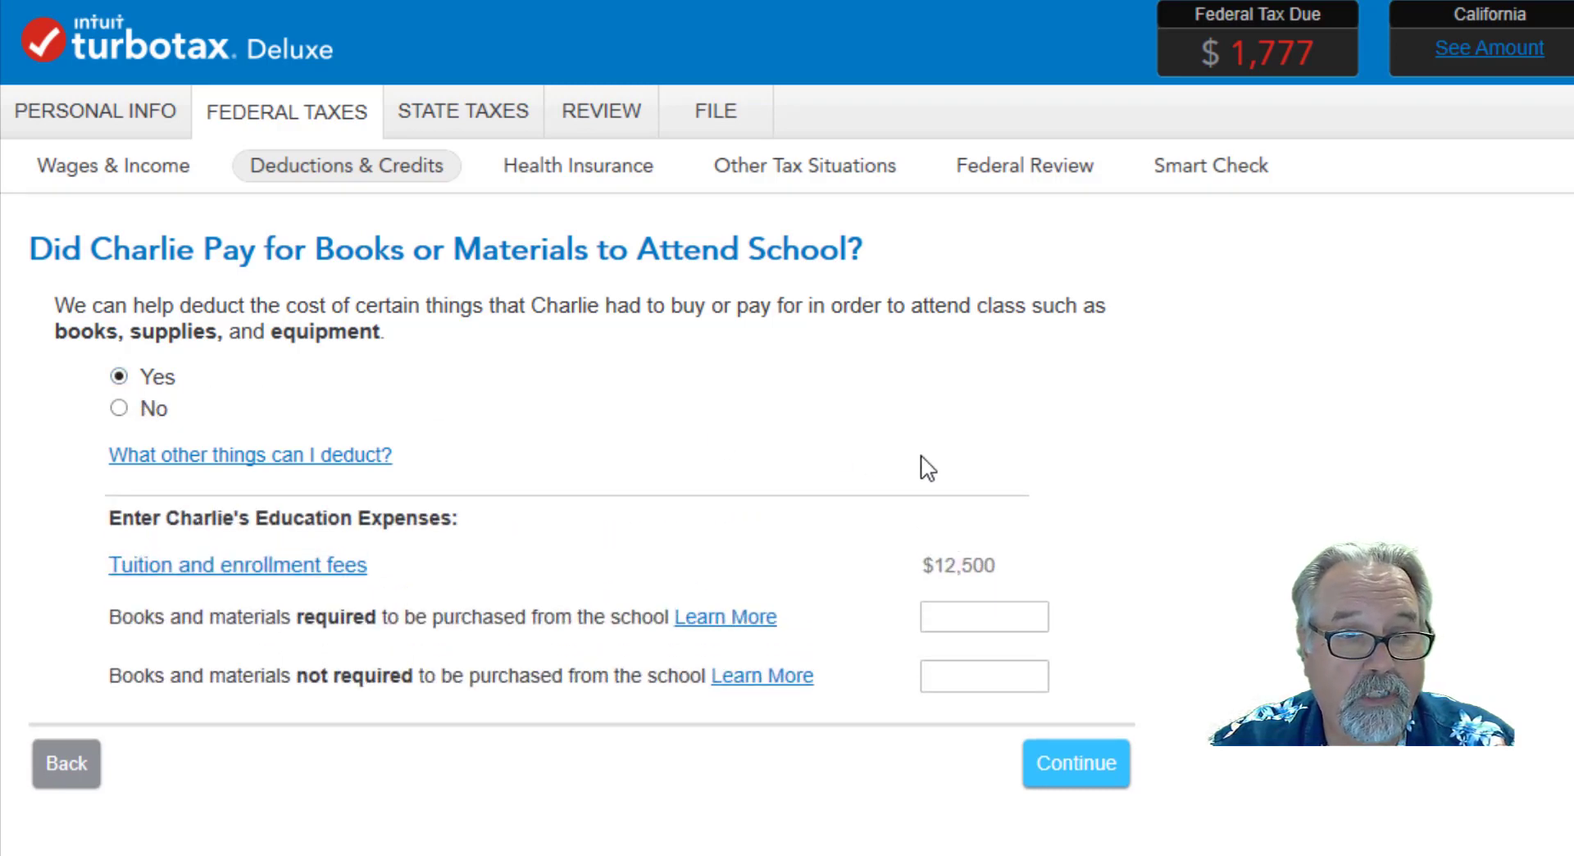
click(1004, 617)
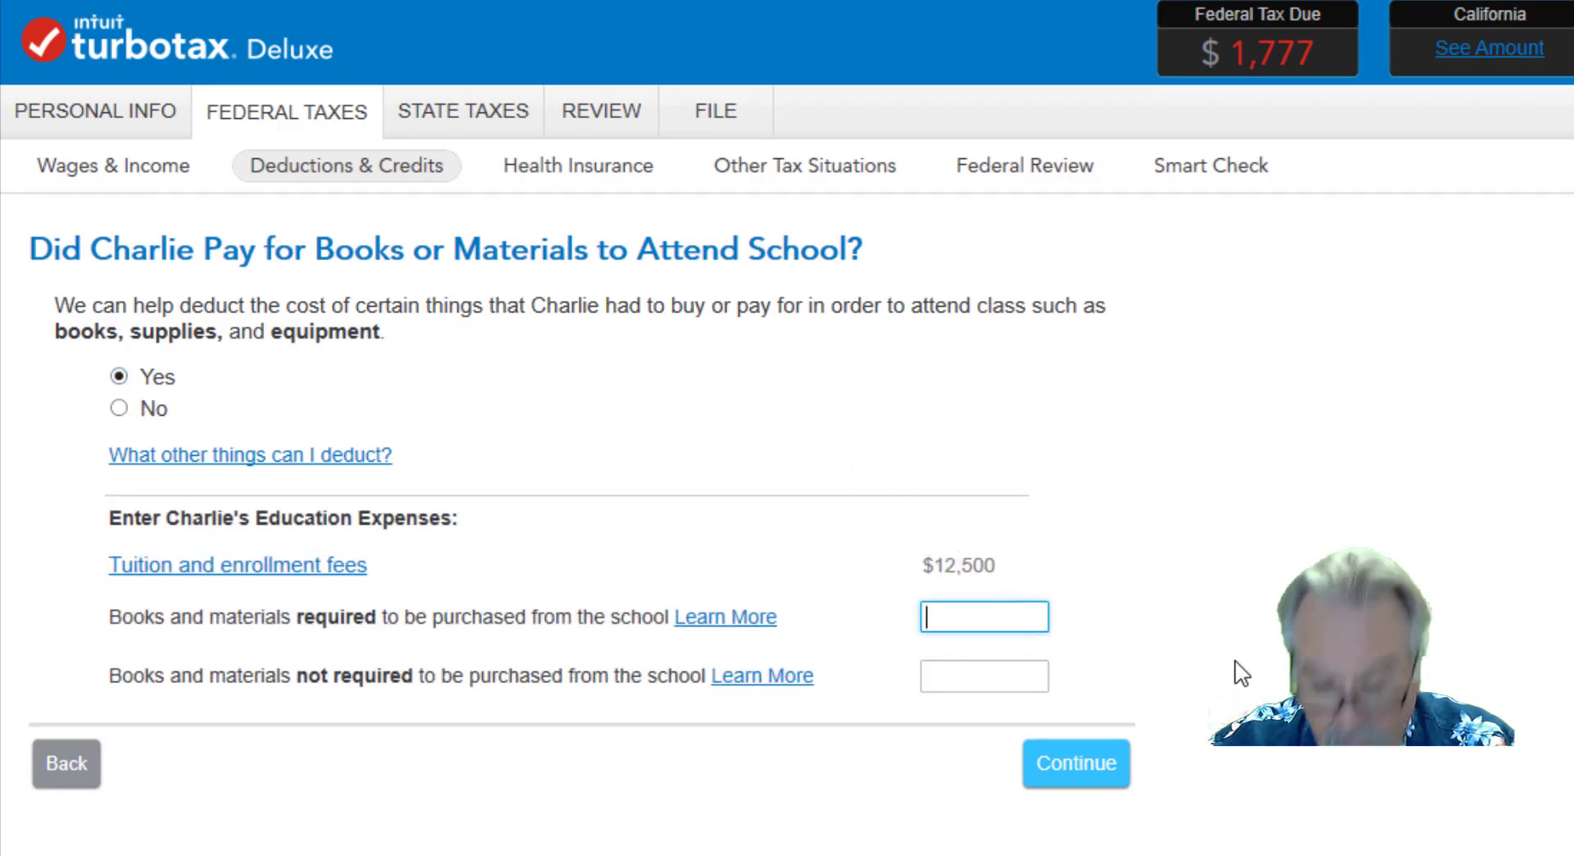
text(670)
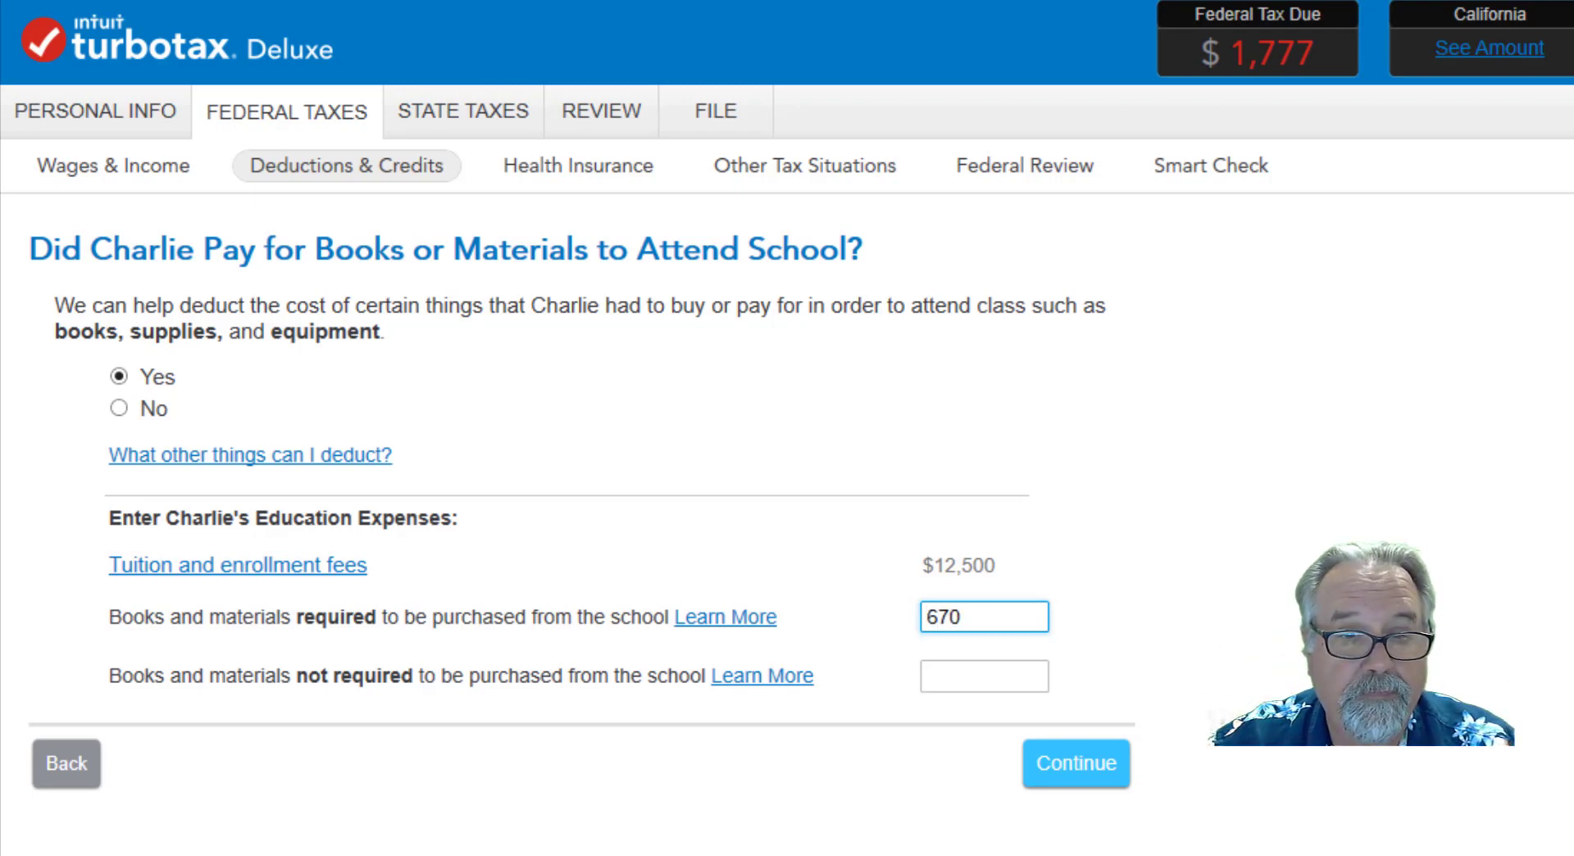
click(1057, 775)
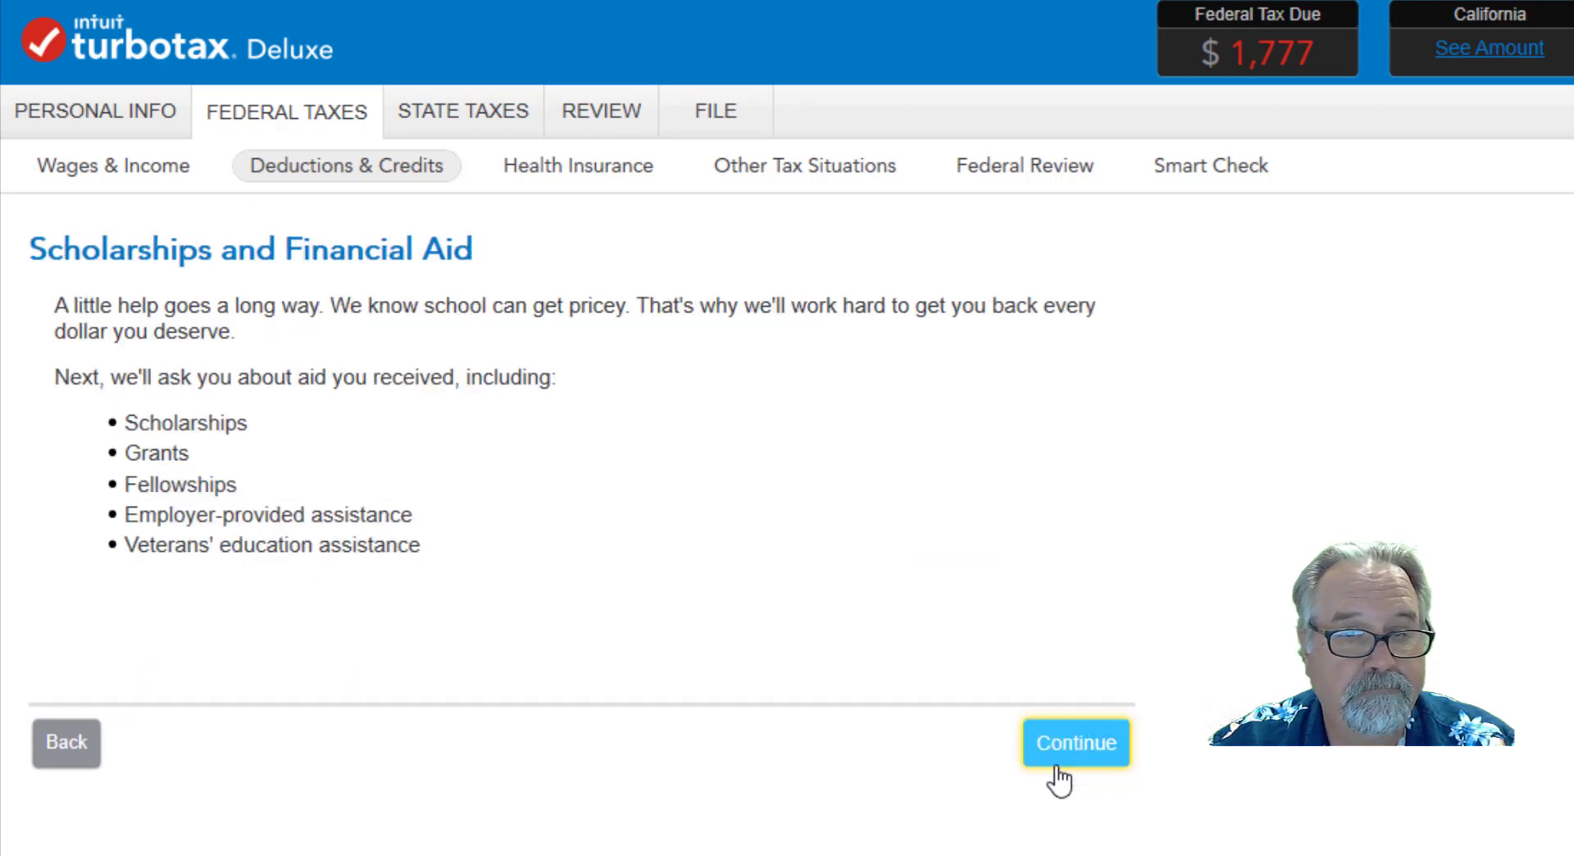
Proceed through the financial aid introduction and answer No to receiving a scholarship or grant in 2018.
click(1074, 751)
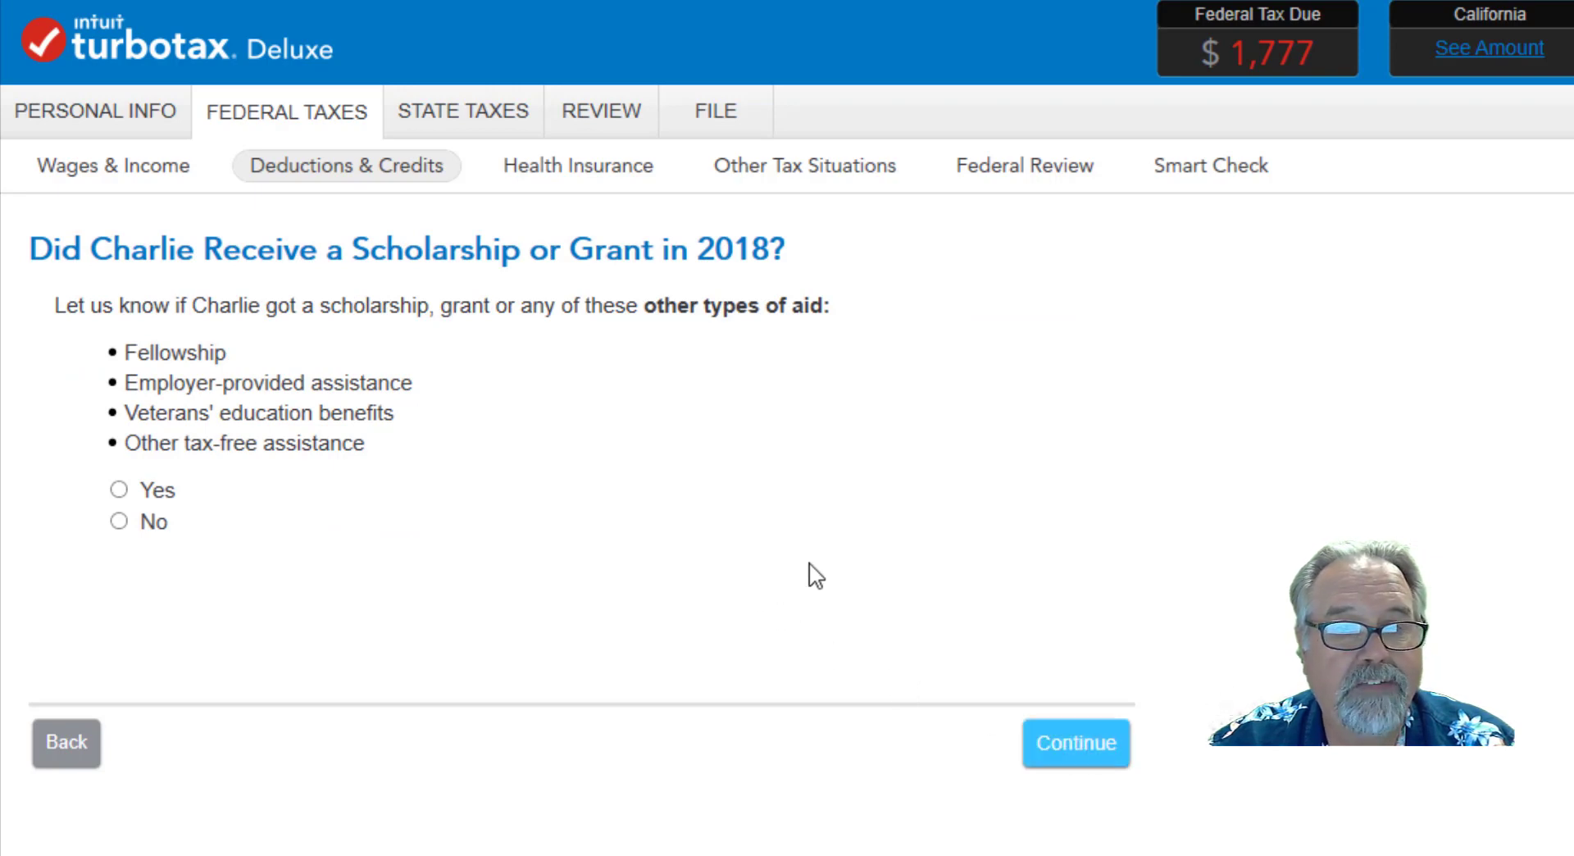
click(119, 523)
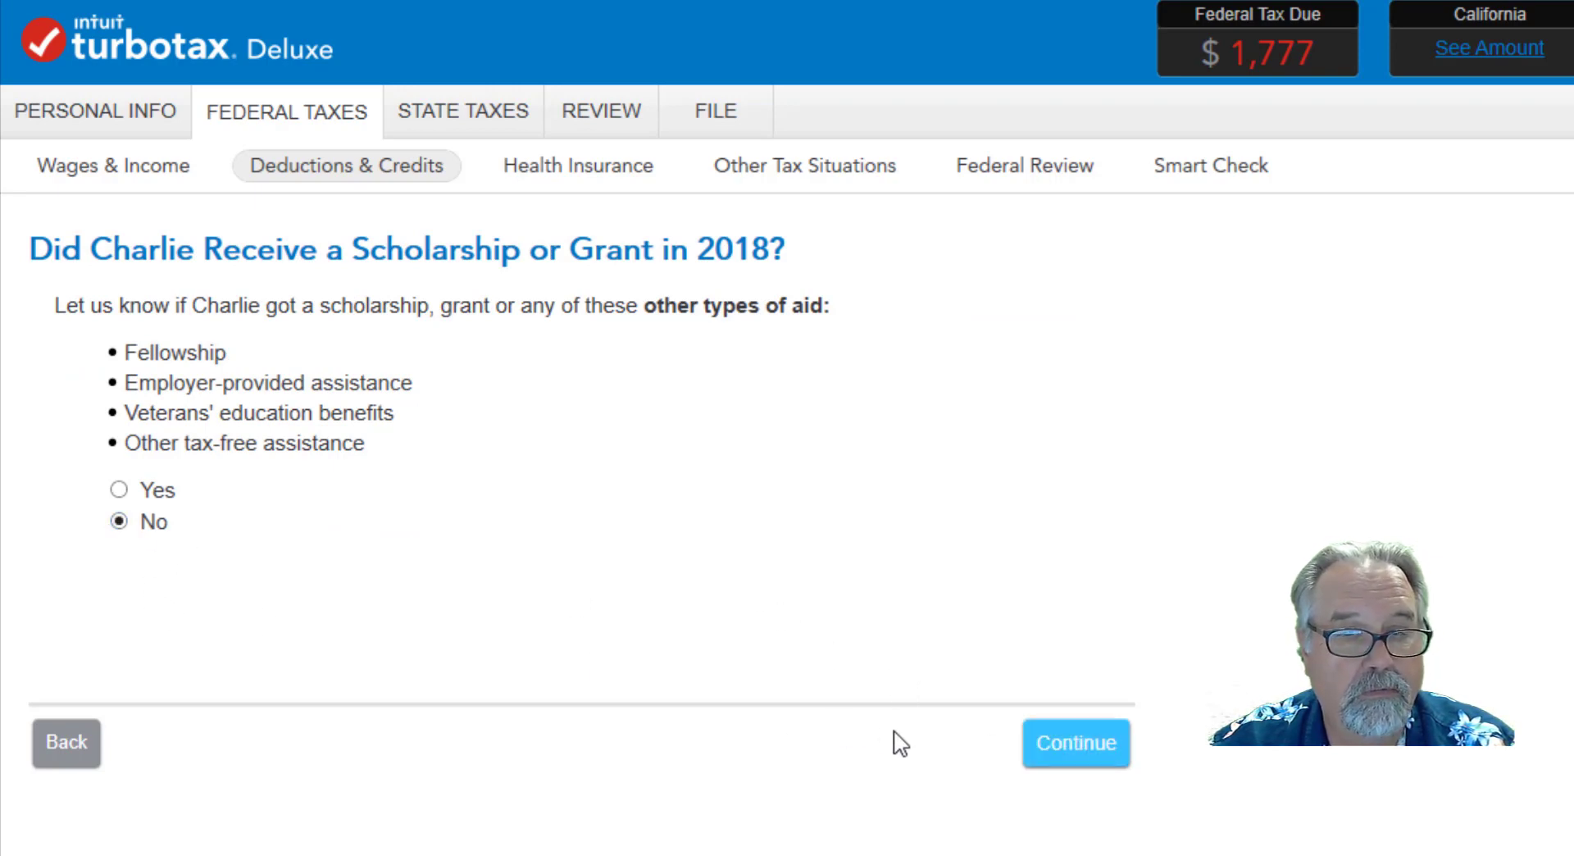
click(1068, 753)
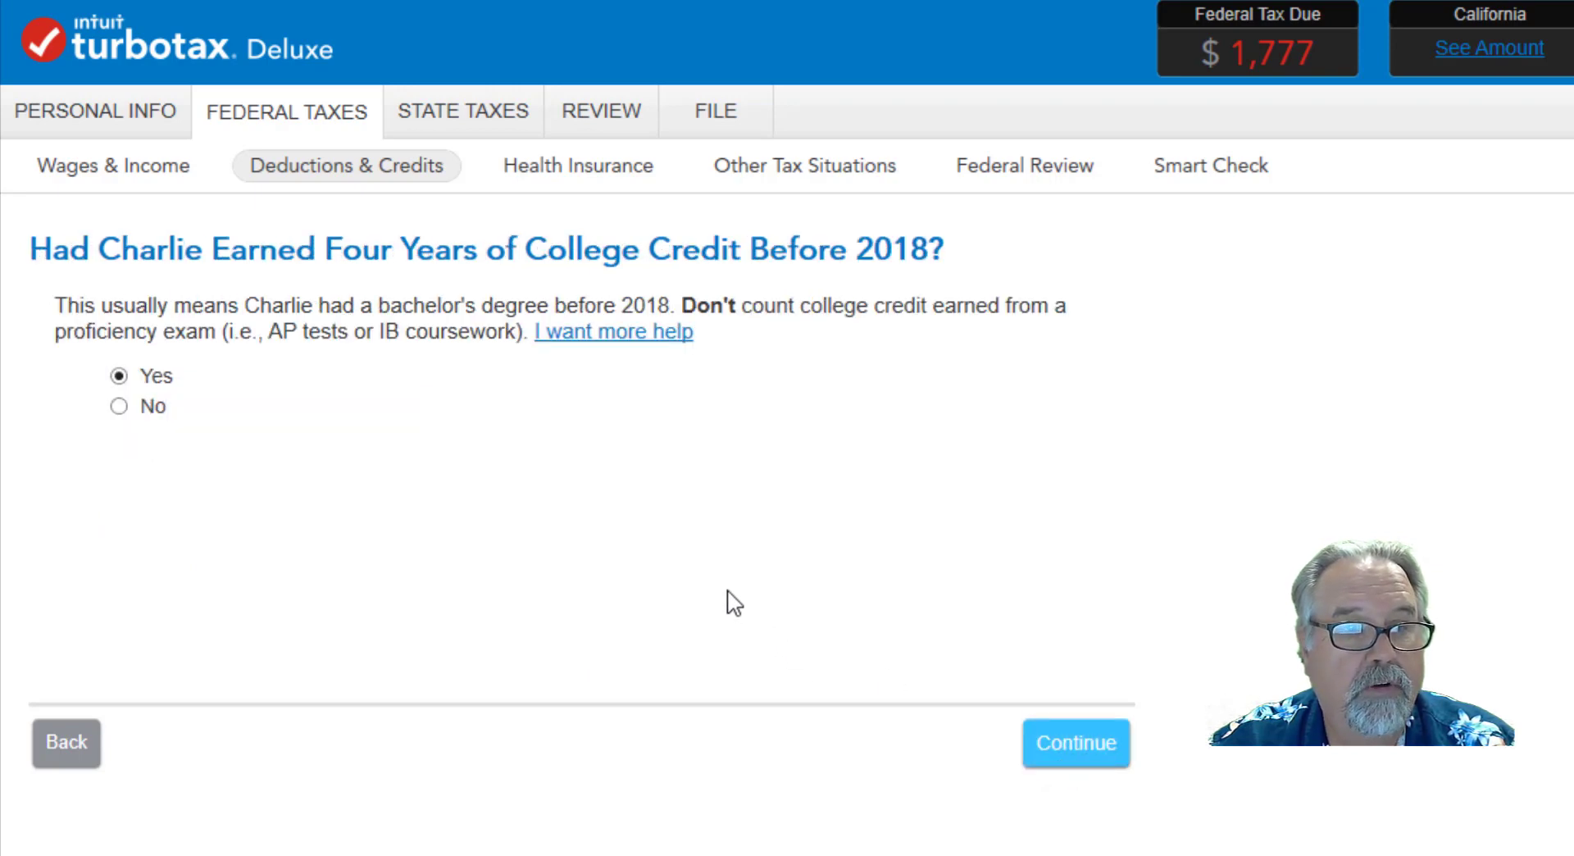
Answer the student's eligibility questions: four years of college credit earned, no earlier American Opportunity or Hope Credit, no felony drug conviction; finish the education summary.
click(1070, 761)
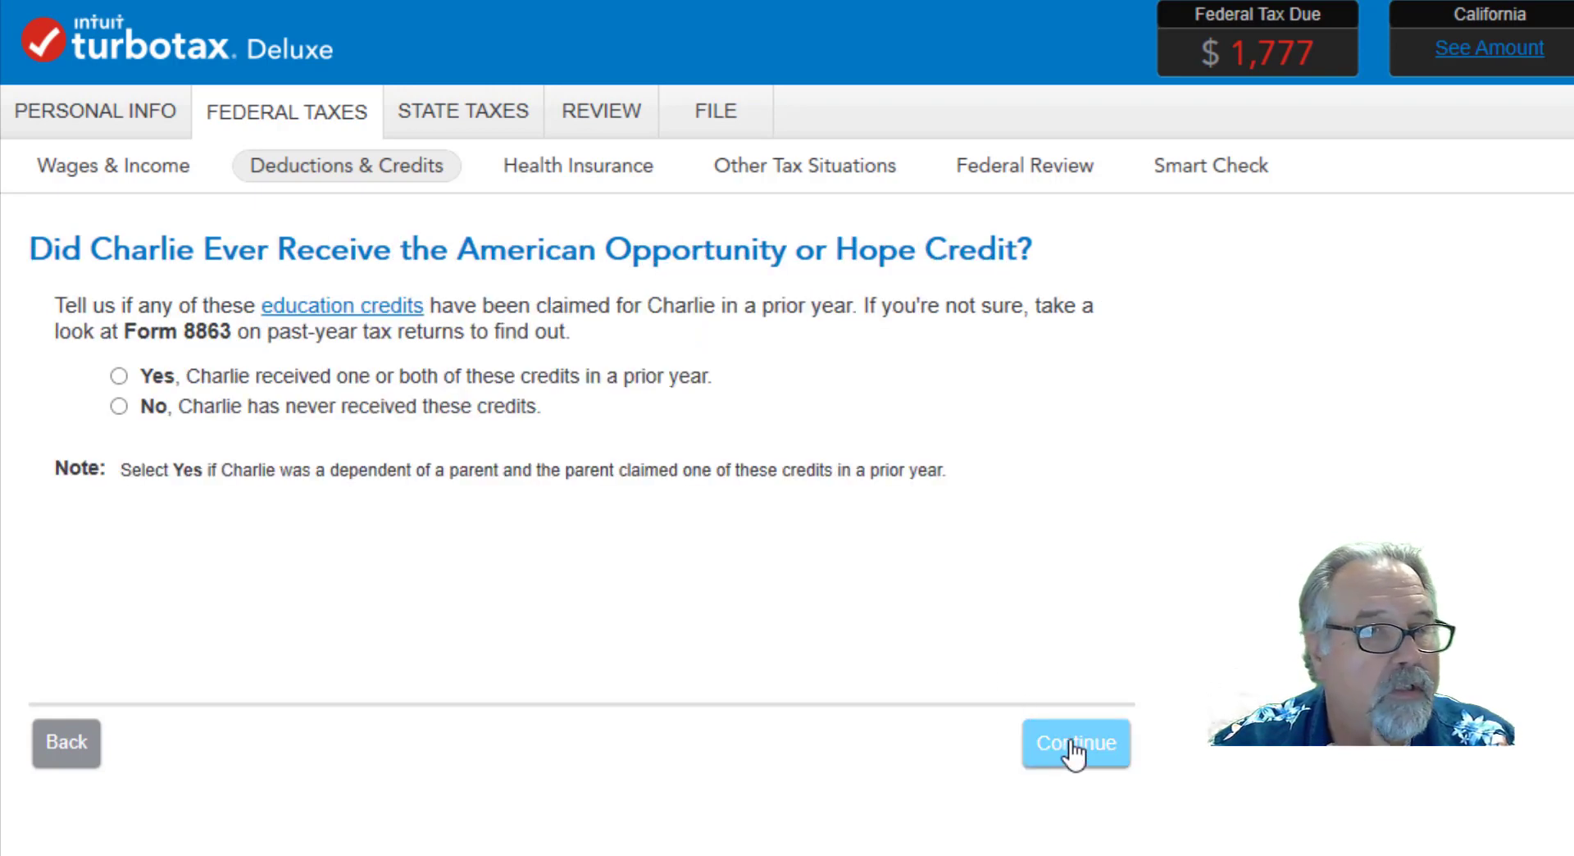
click(121, 407)
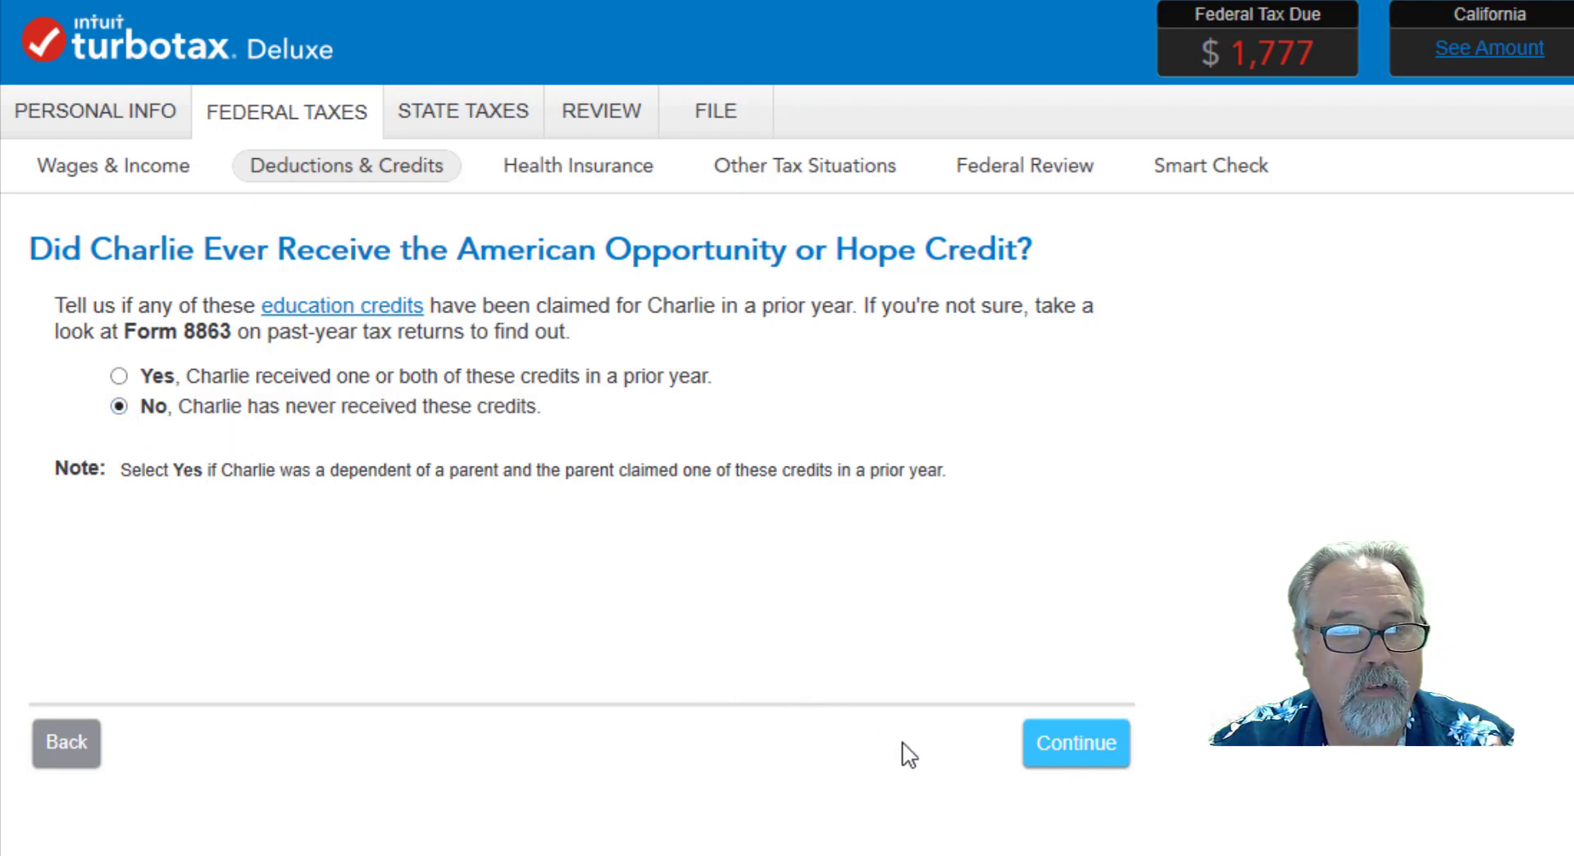
click(1077, 743)
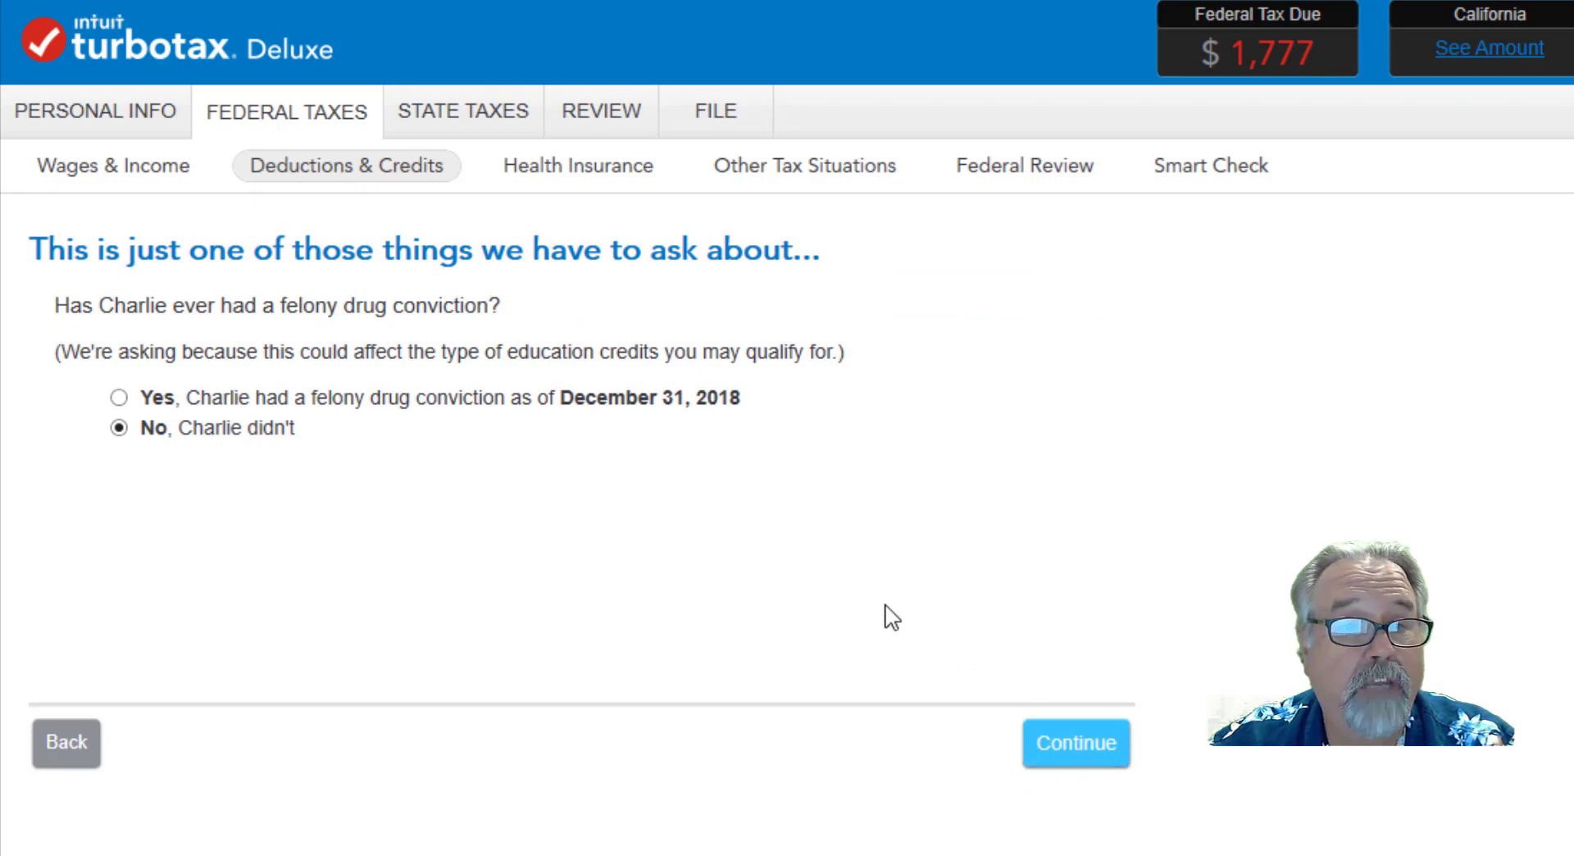
click(1073, 758)
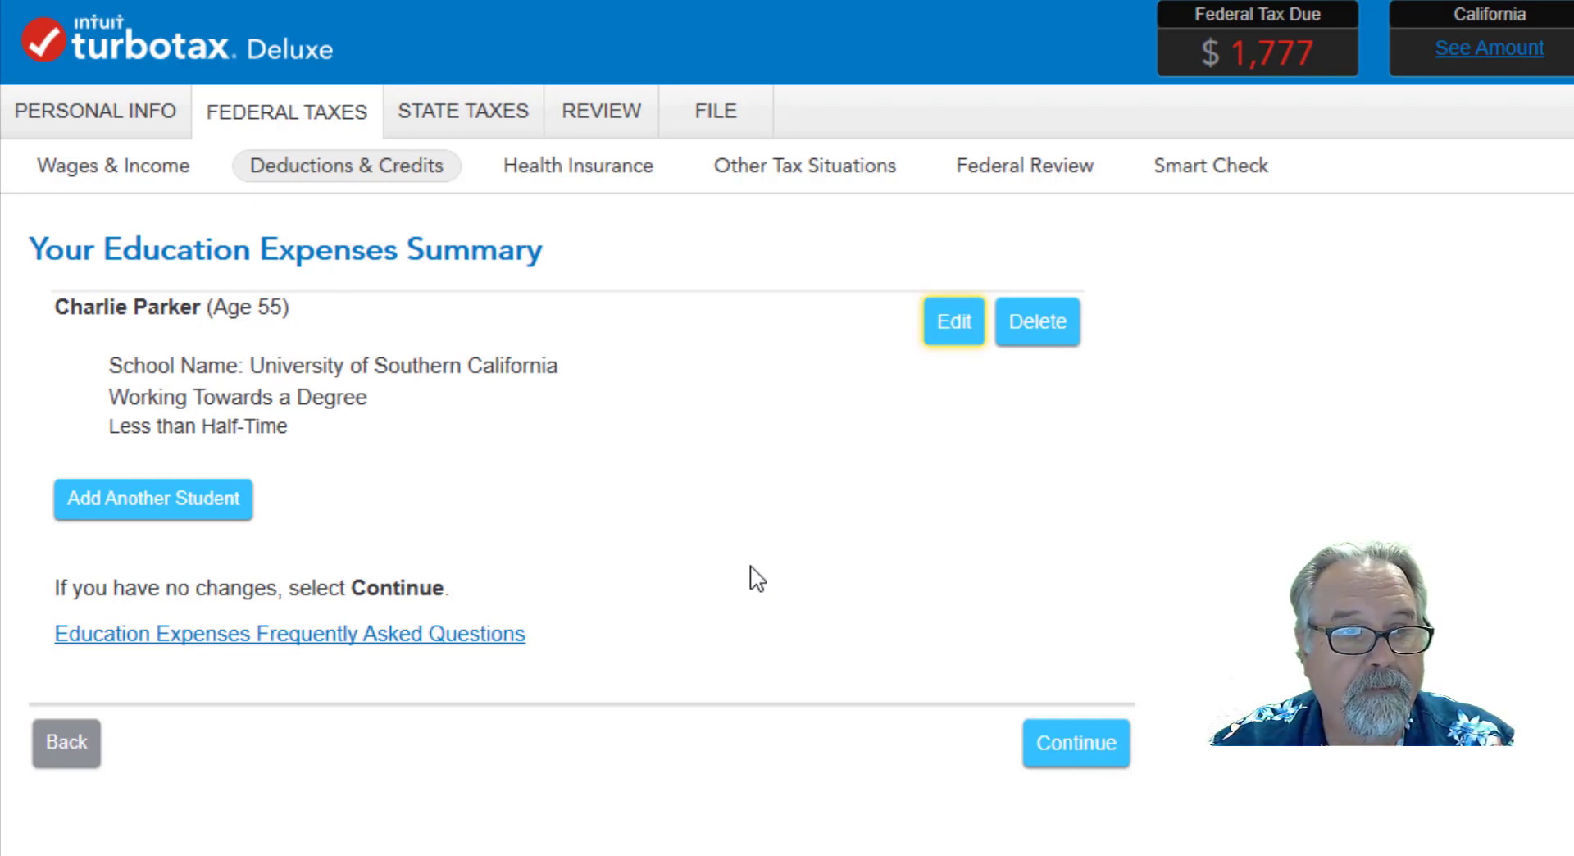
click(1080, 747)
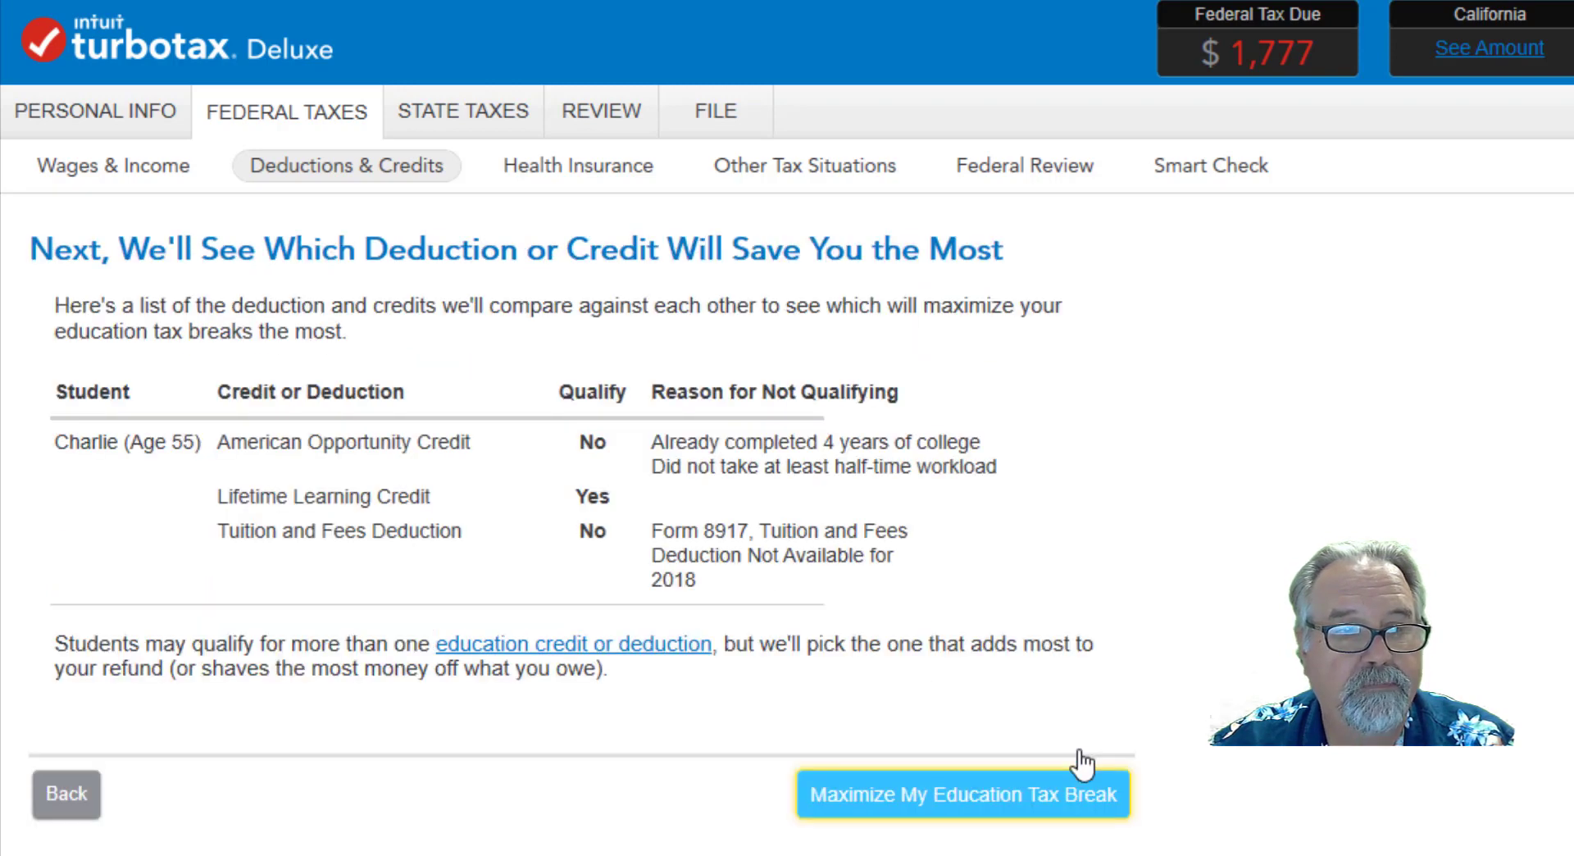
Run the comparison that maximizes the education tax break and finish the education section, returning to the 2018 deductions and credits list.
click(966, 796)
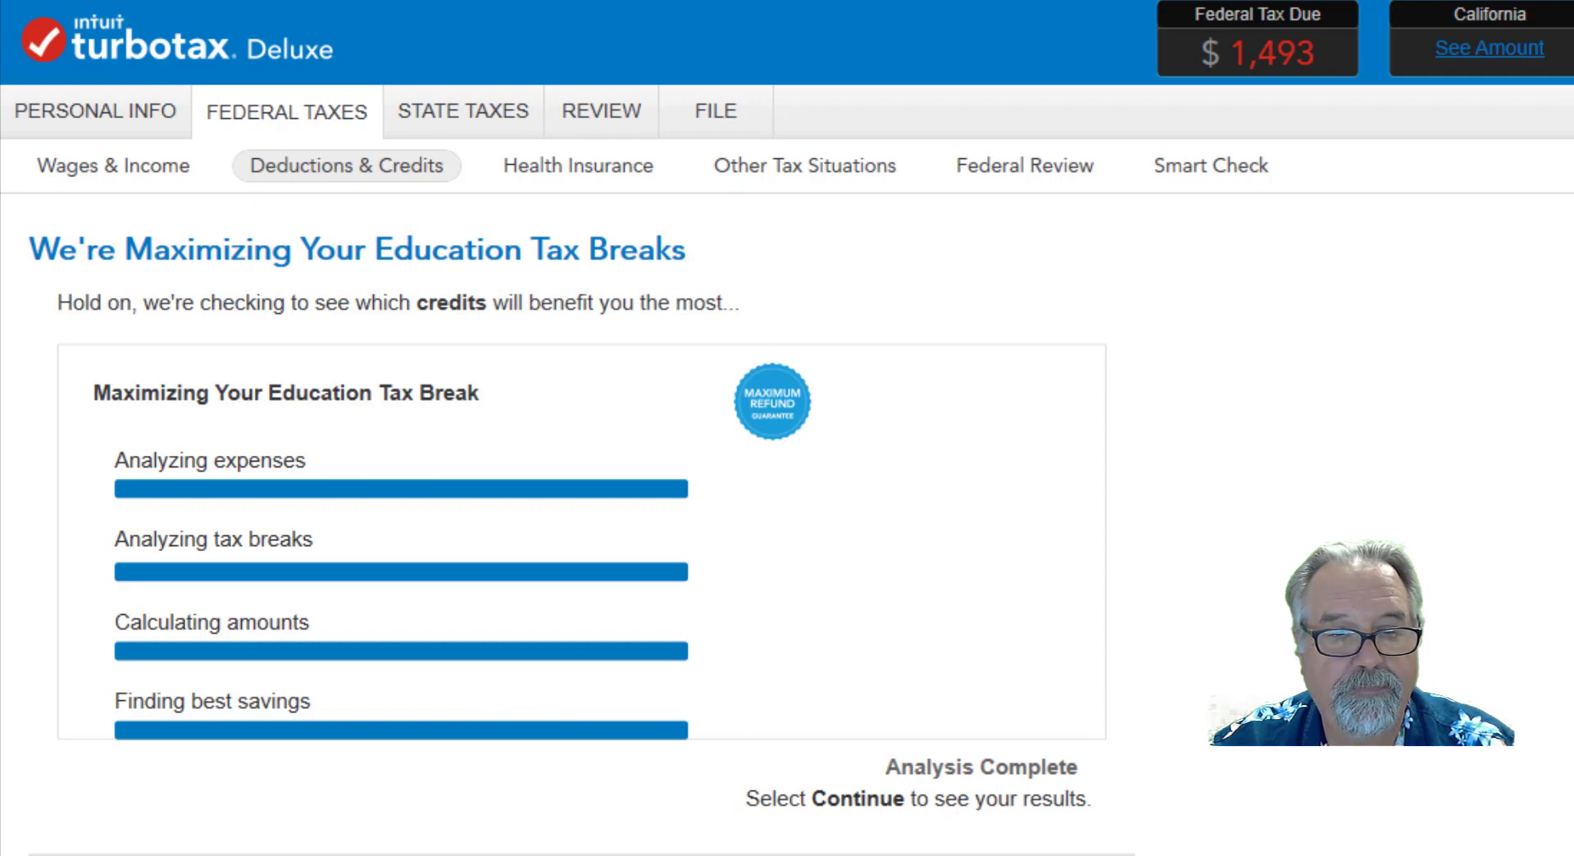
key(Return)
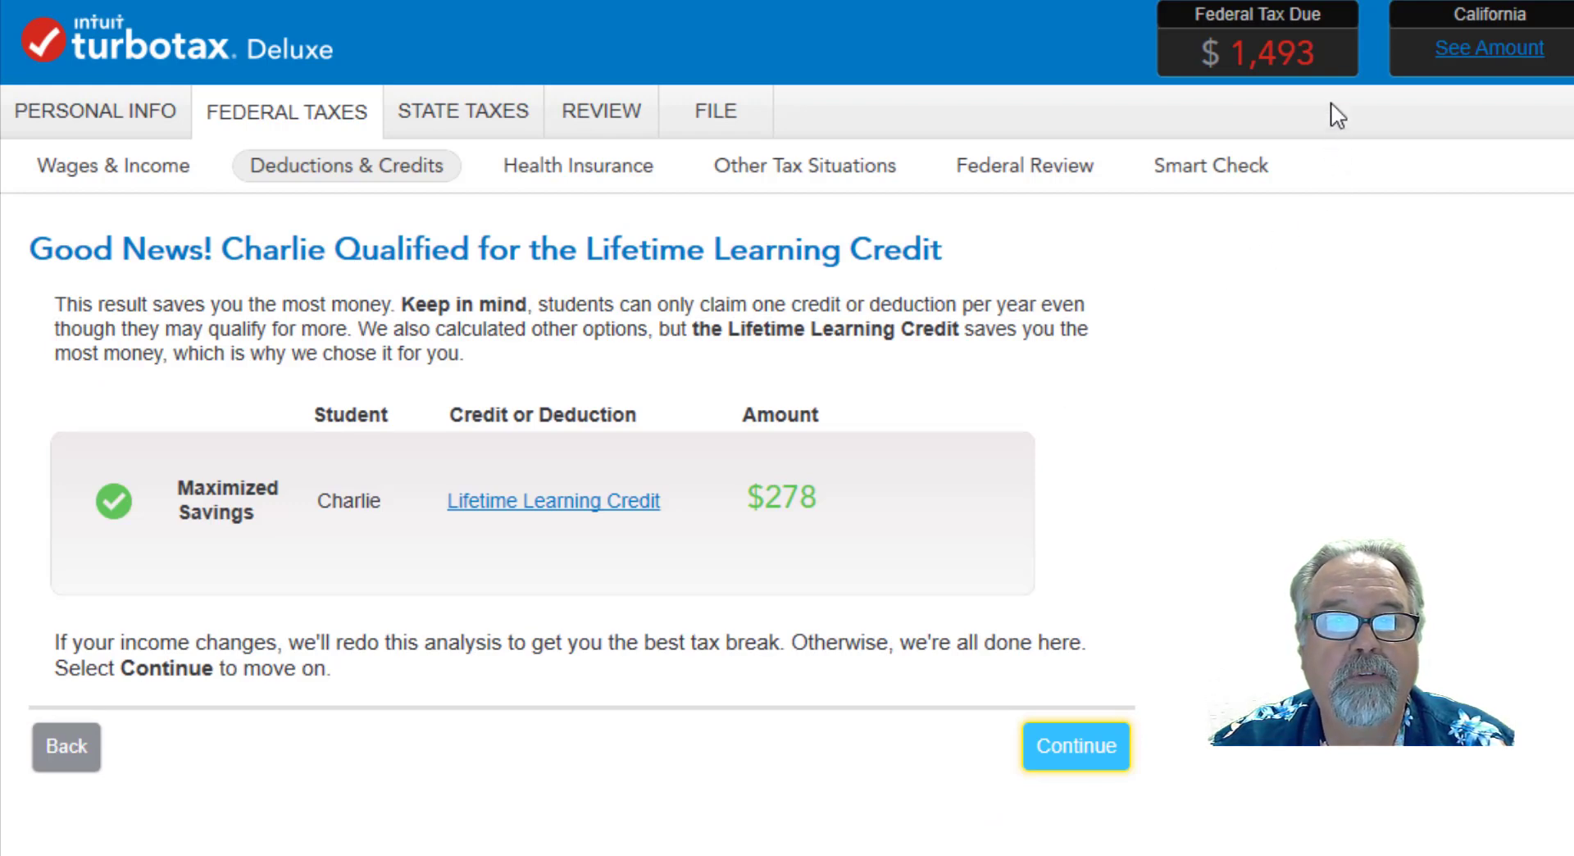
click(1058, 756)
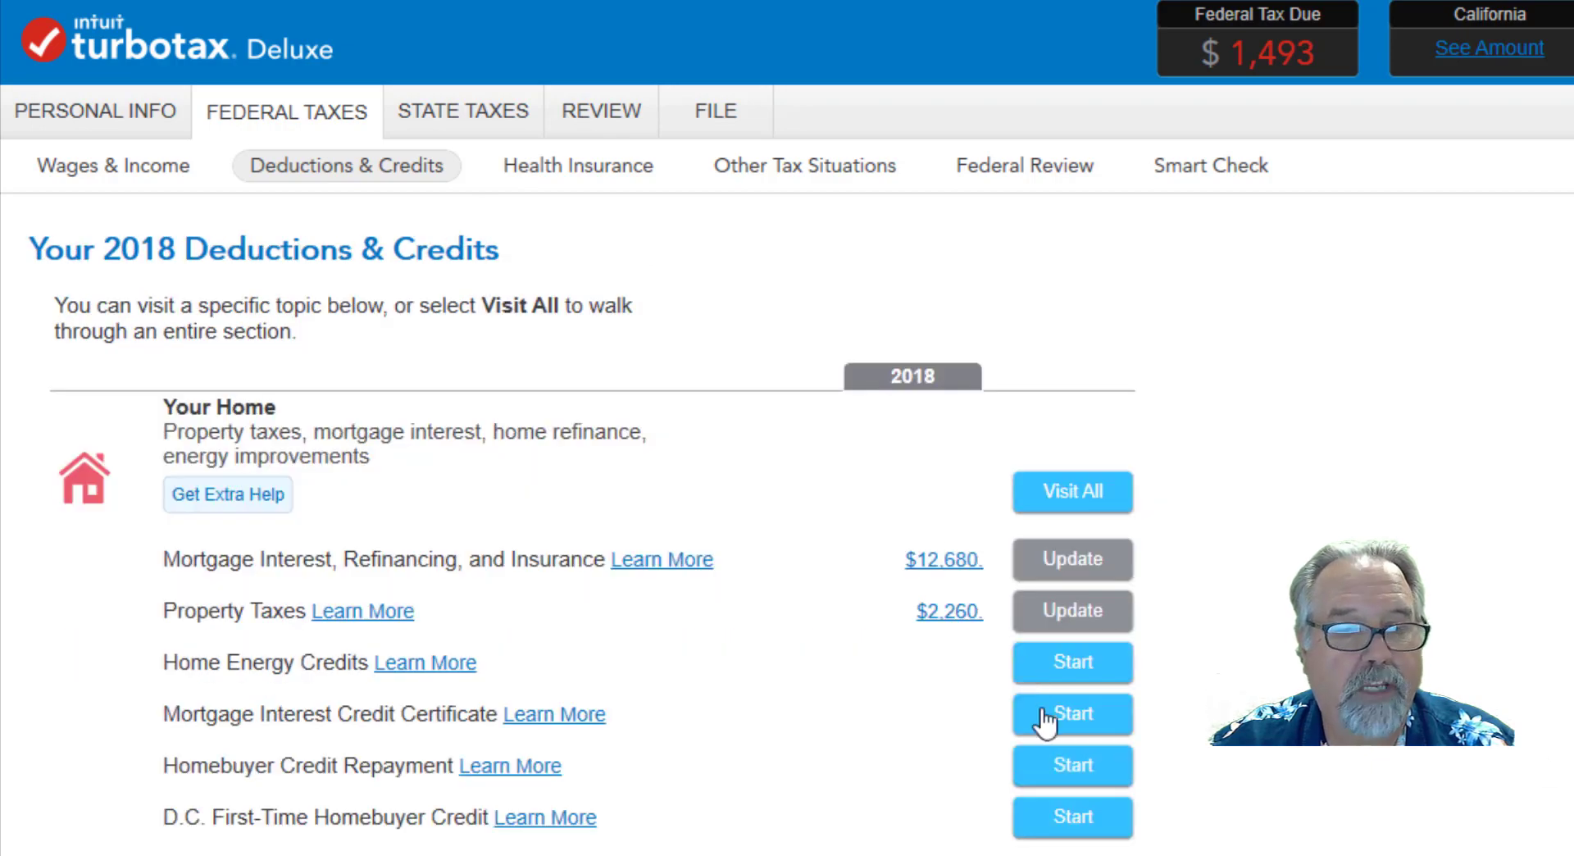
Start the Home Energy Credits topic under Your Home and submit Yes for energy-saving improvements in 2018 or a carryforward from 2017.
scroll(1041, 720, down, 4)
scroll(574, 525, down, 4)
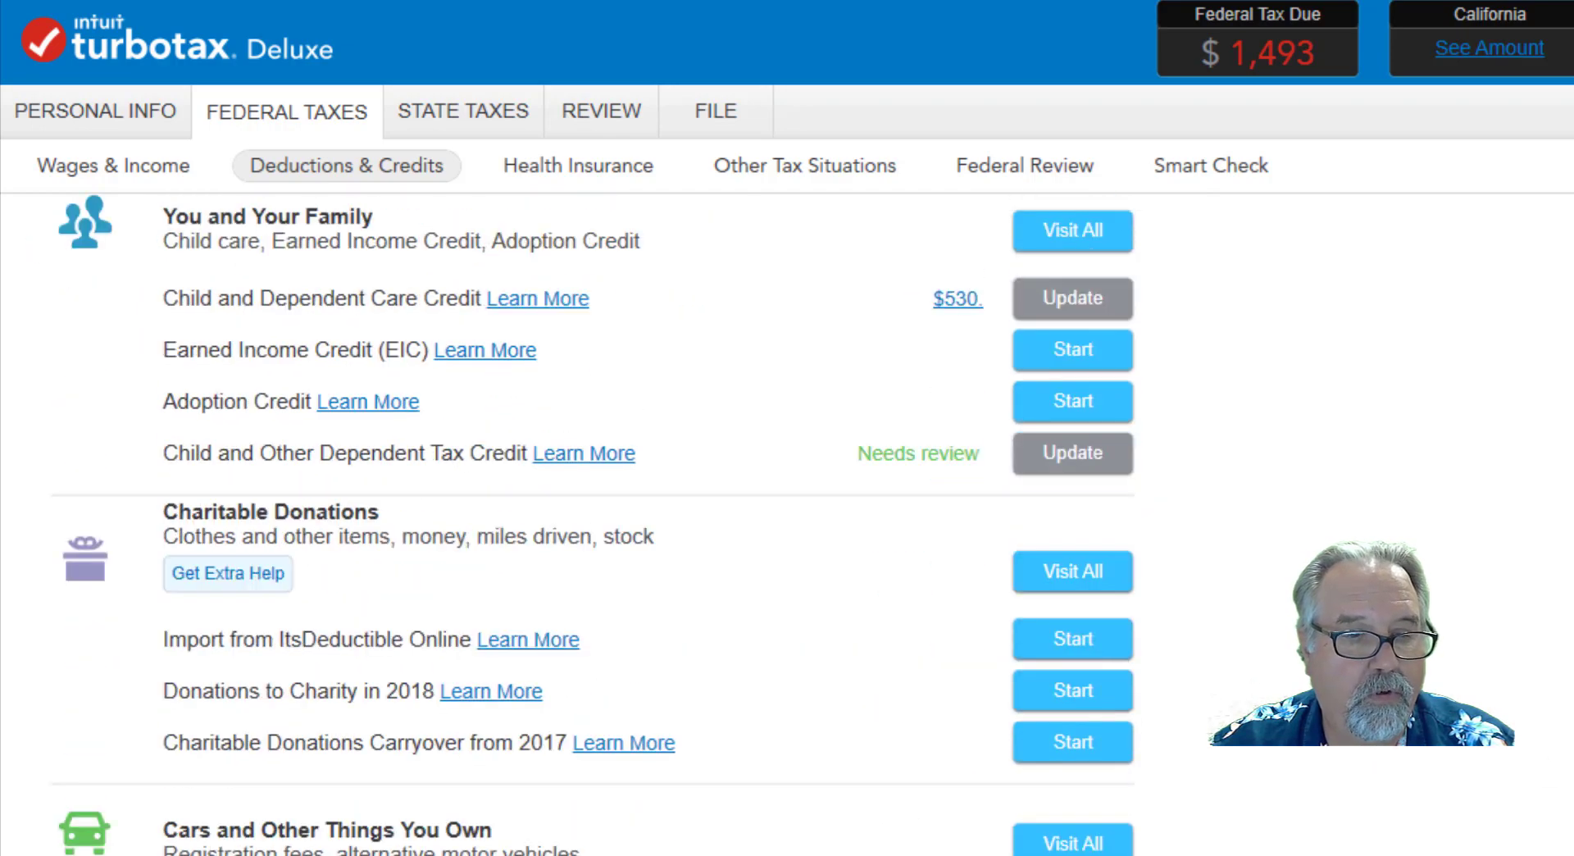
scroll(574, 525, up, 5)
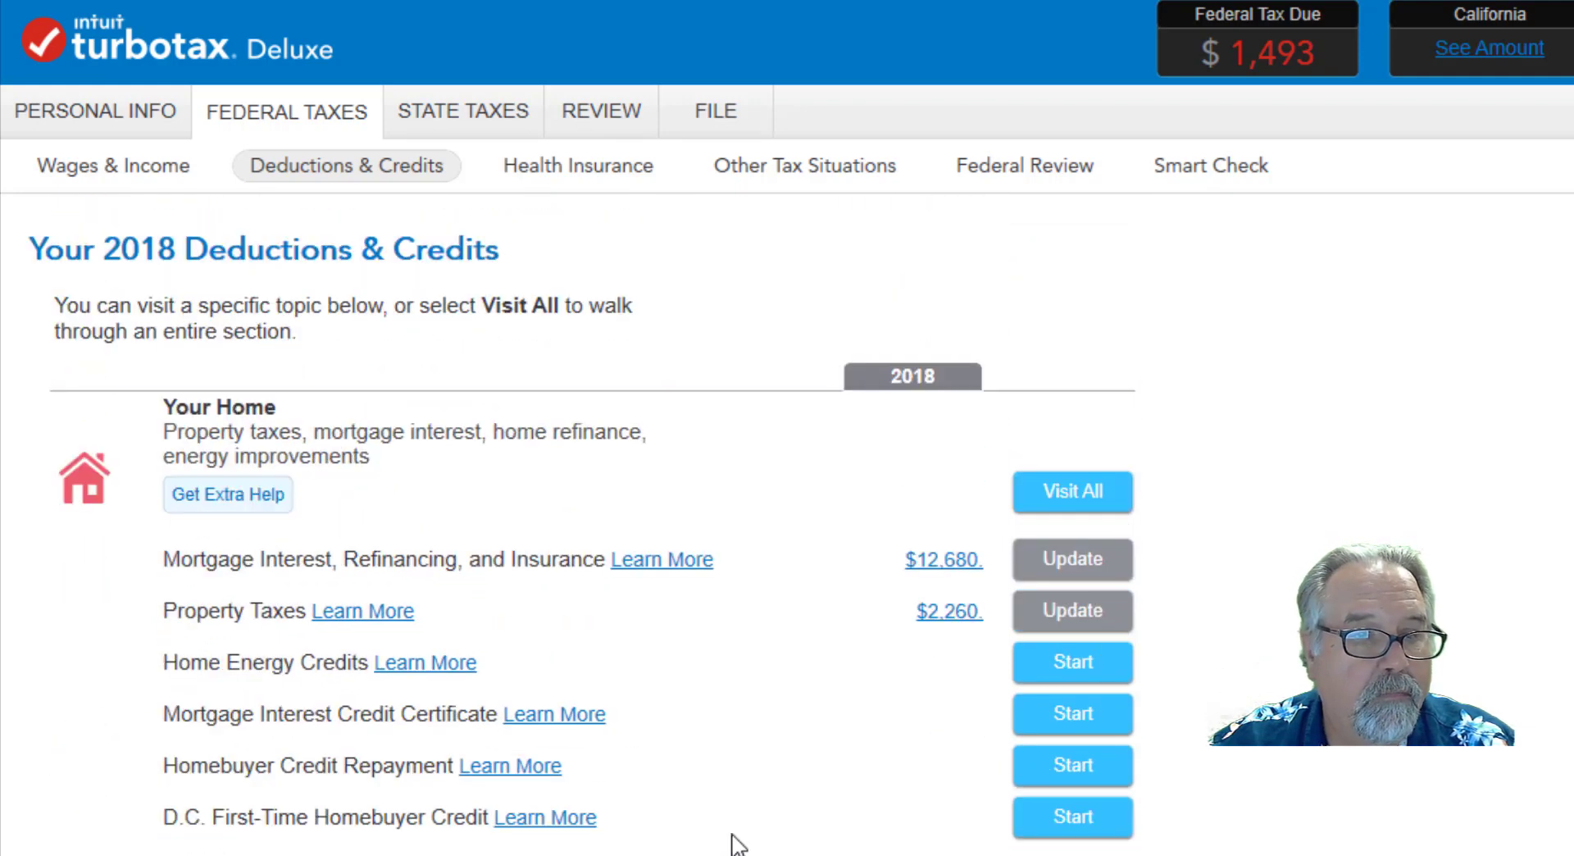
click(1098, 676)
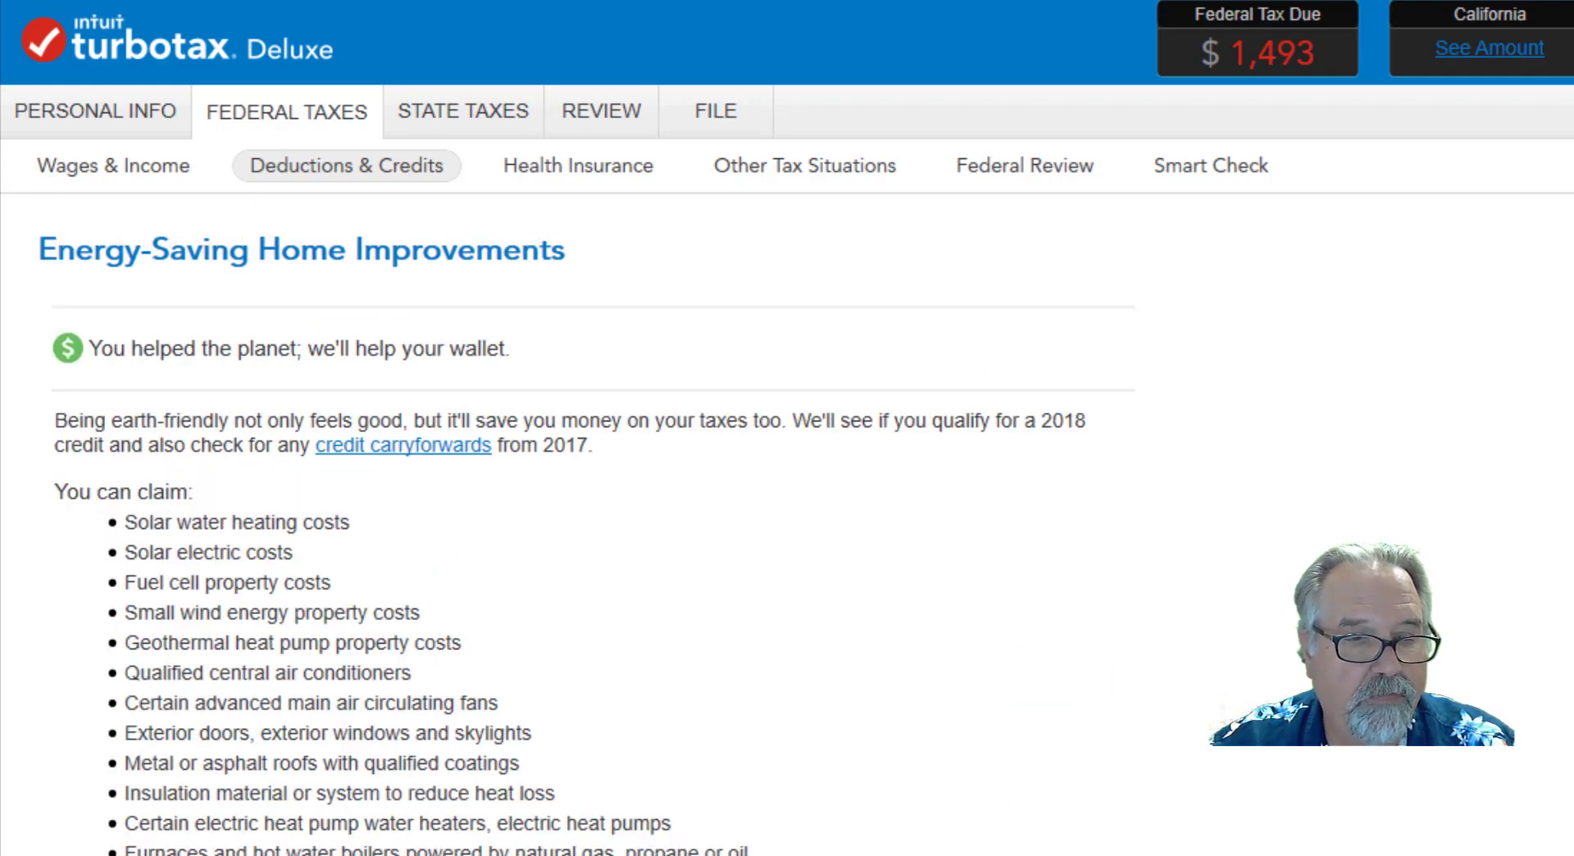
scroll(629, 544, down, 7)
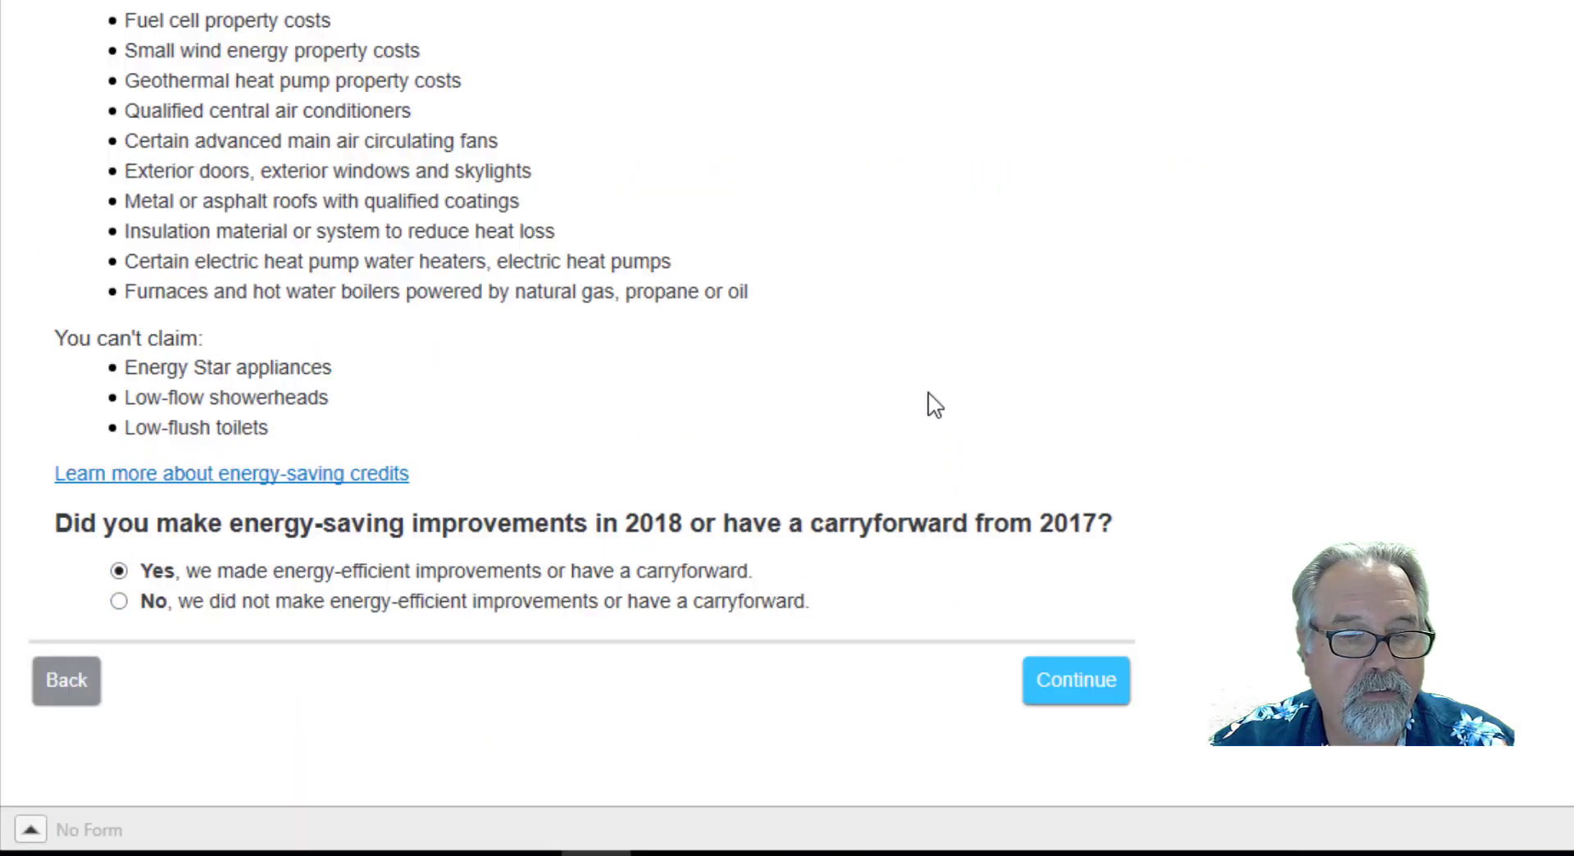
click(1061, 689)
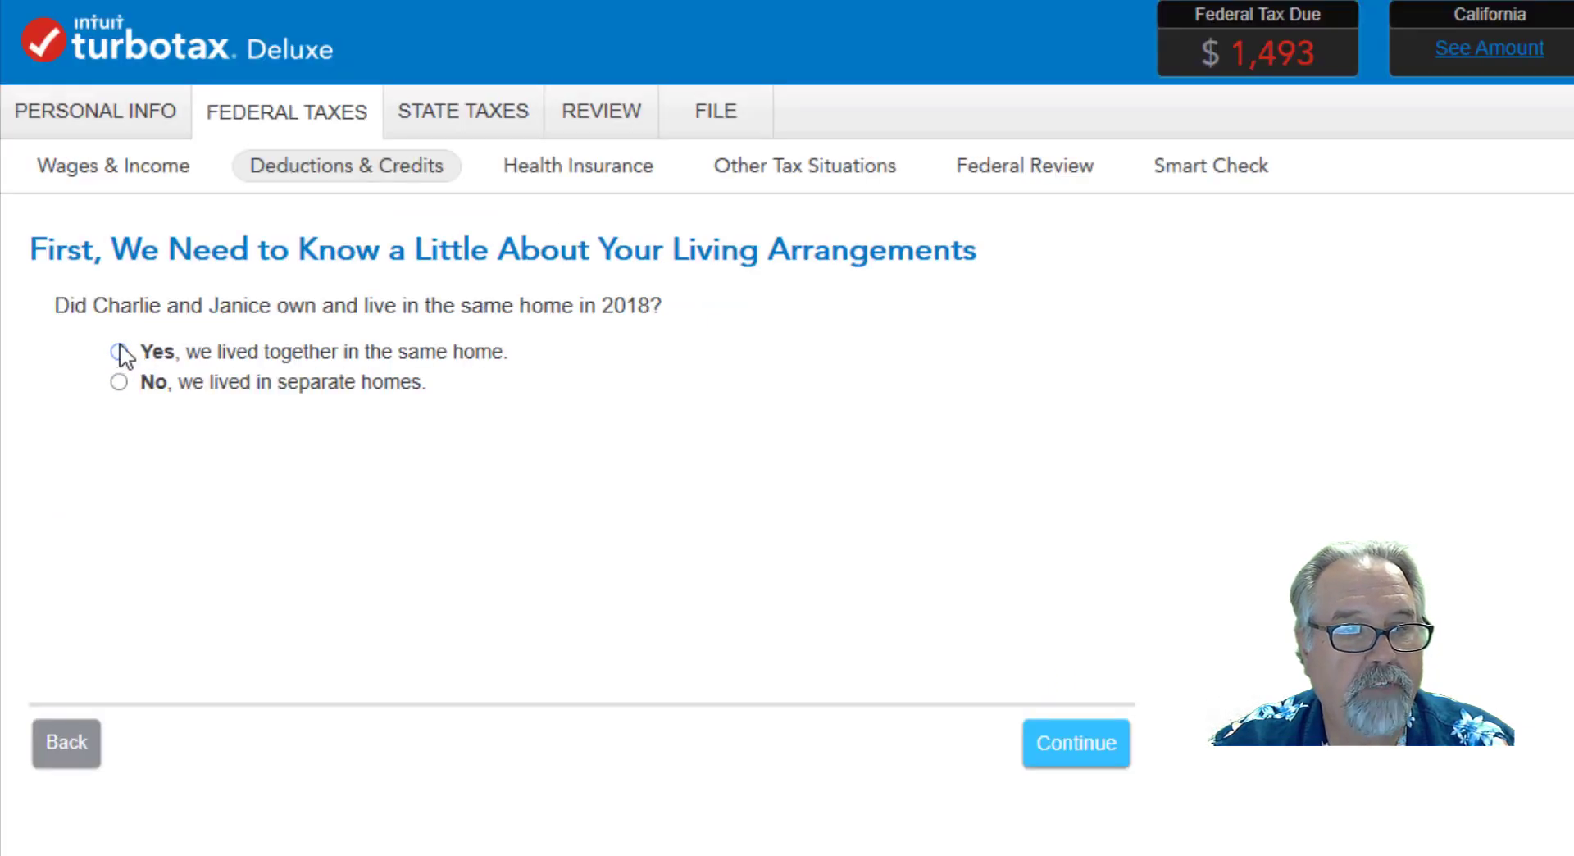
Answer that the couple shared one home in 2018, located in the U.S., with improvements made to the main home and unrelated to its construction.
click(118, 351)
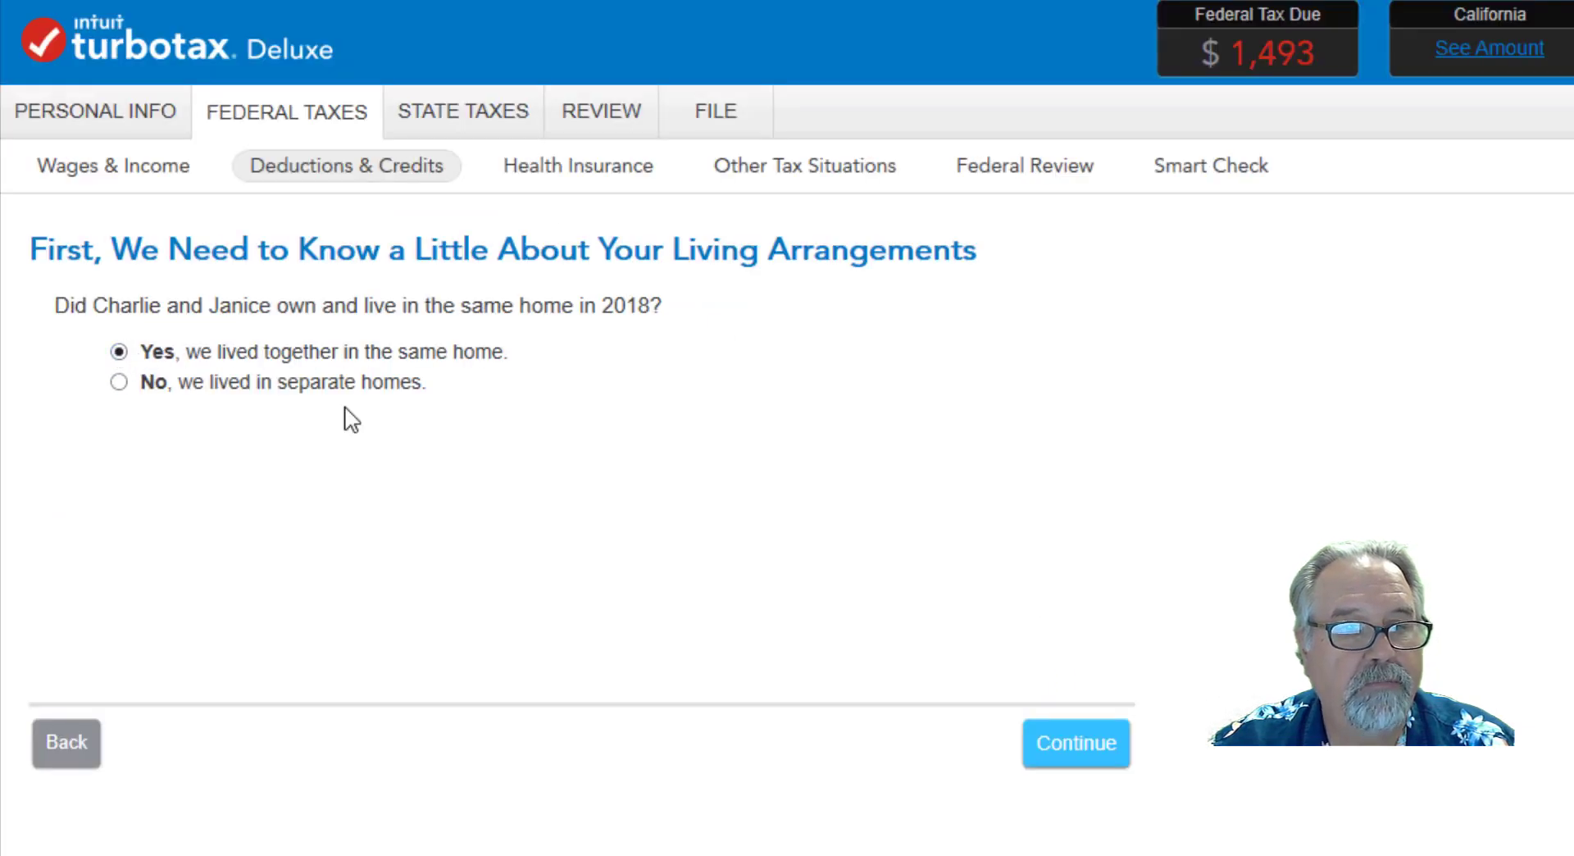
click(1066, 748)
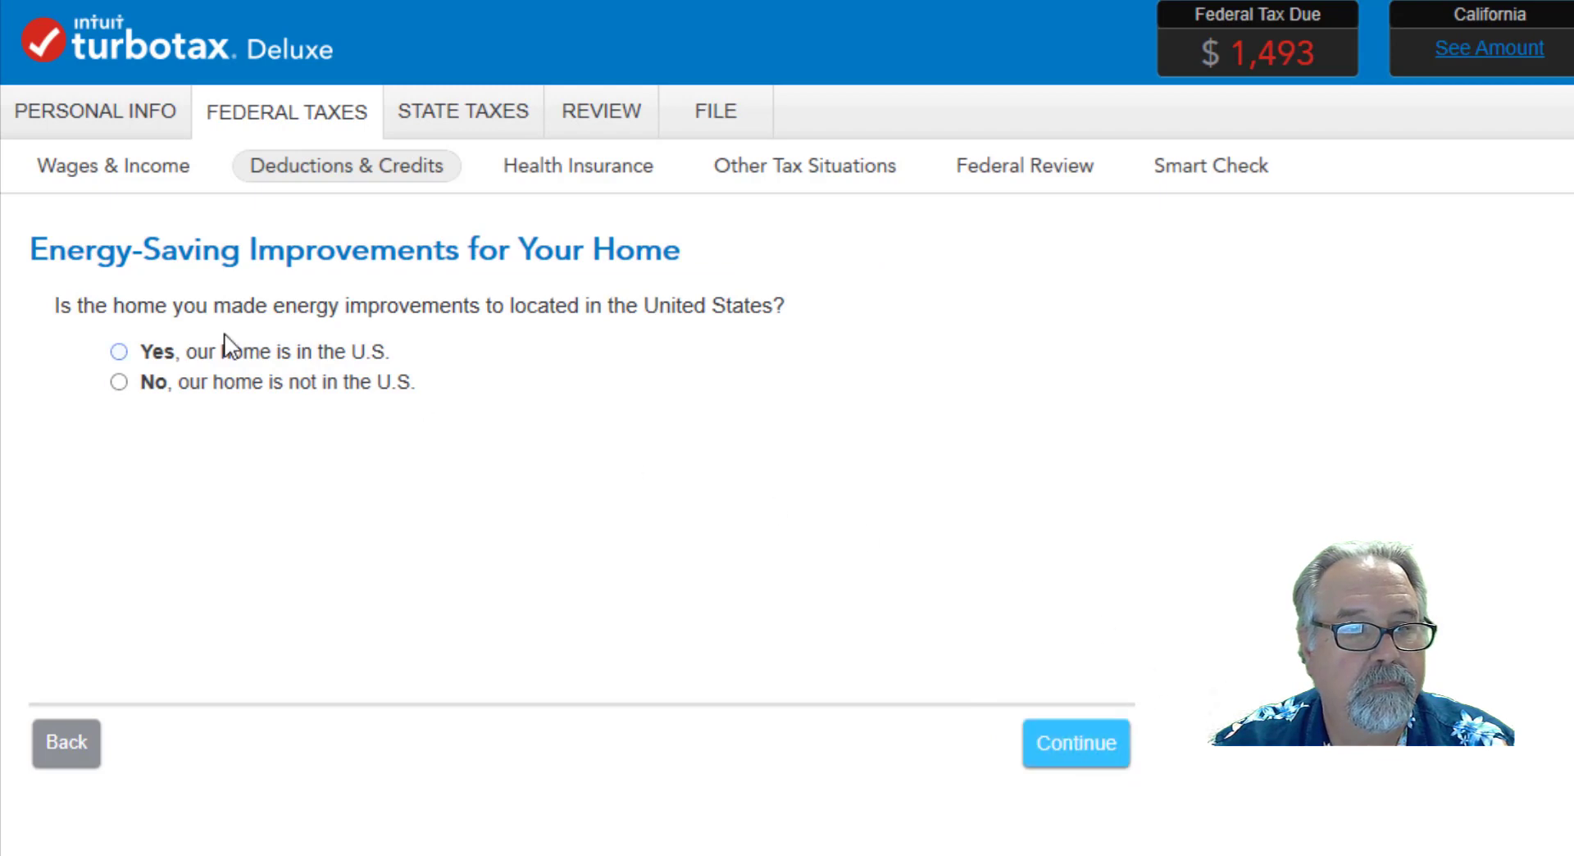
click(119, 352)
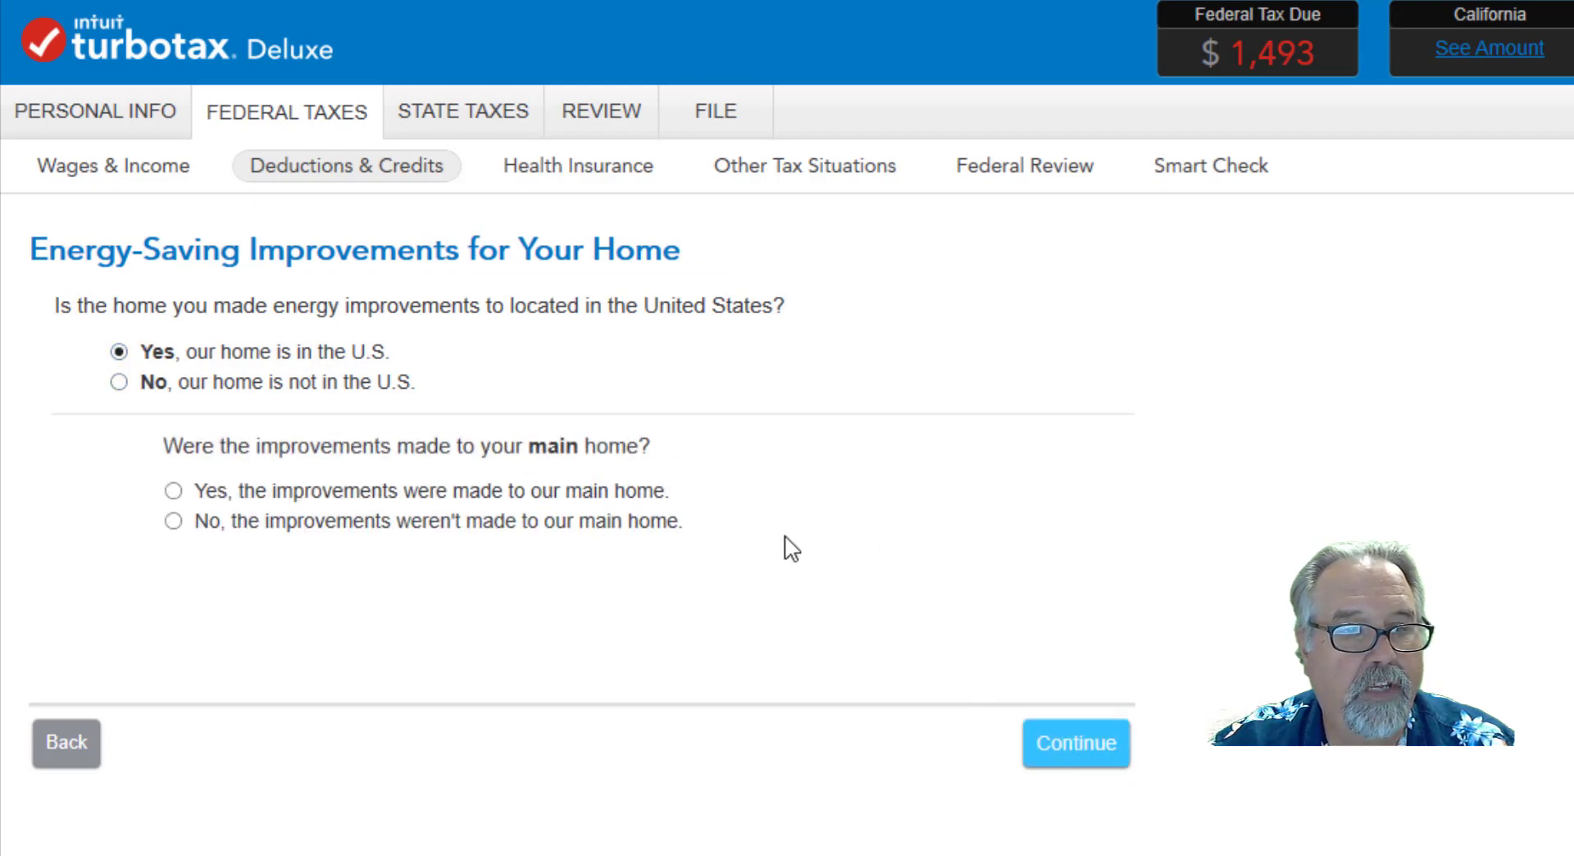
click(173, 491)
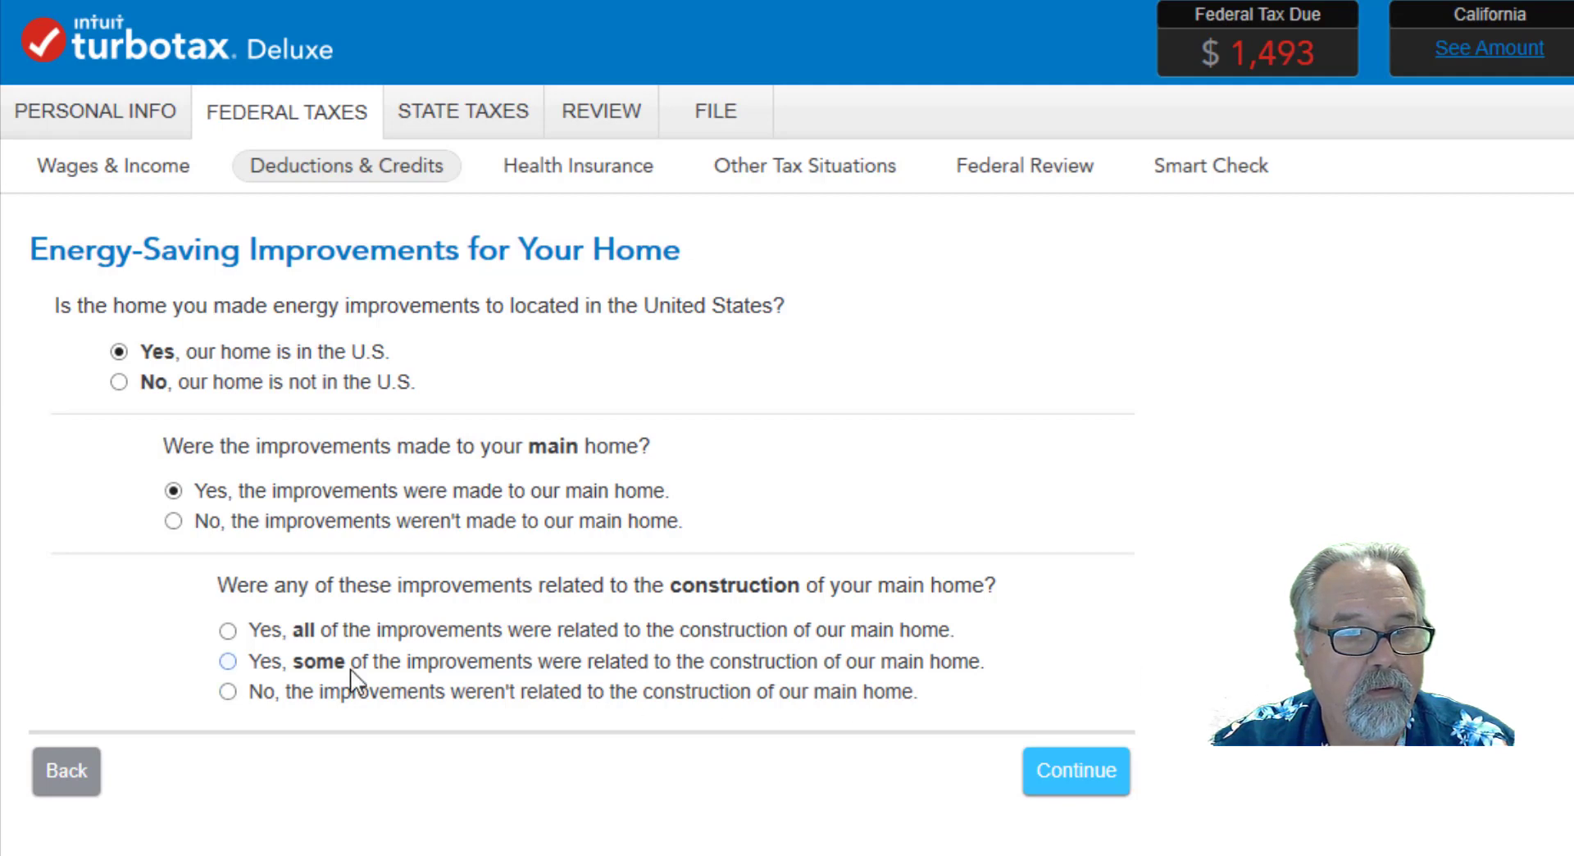
click(228, 691)
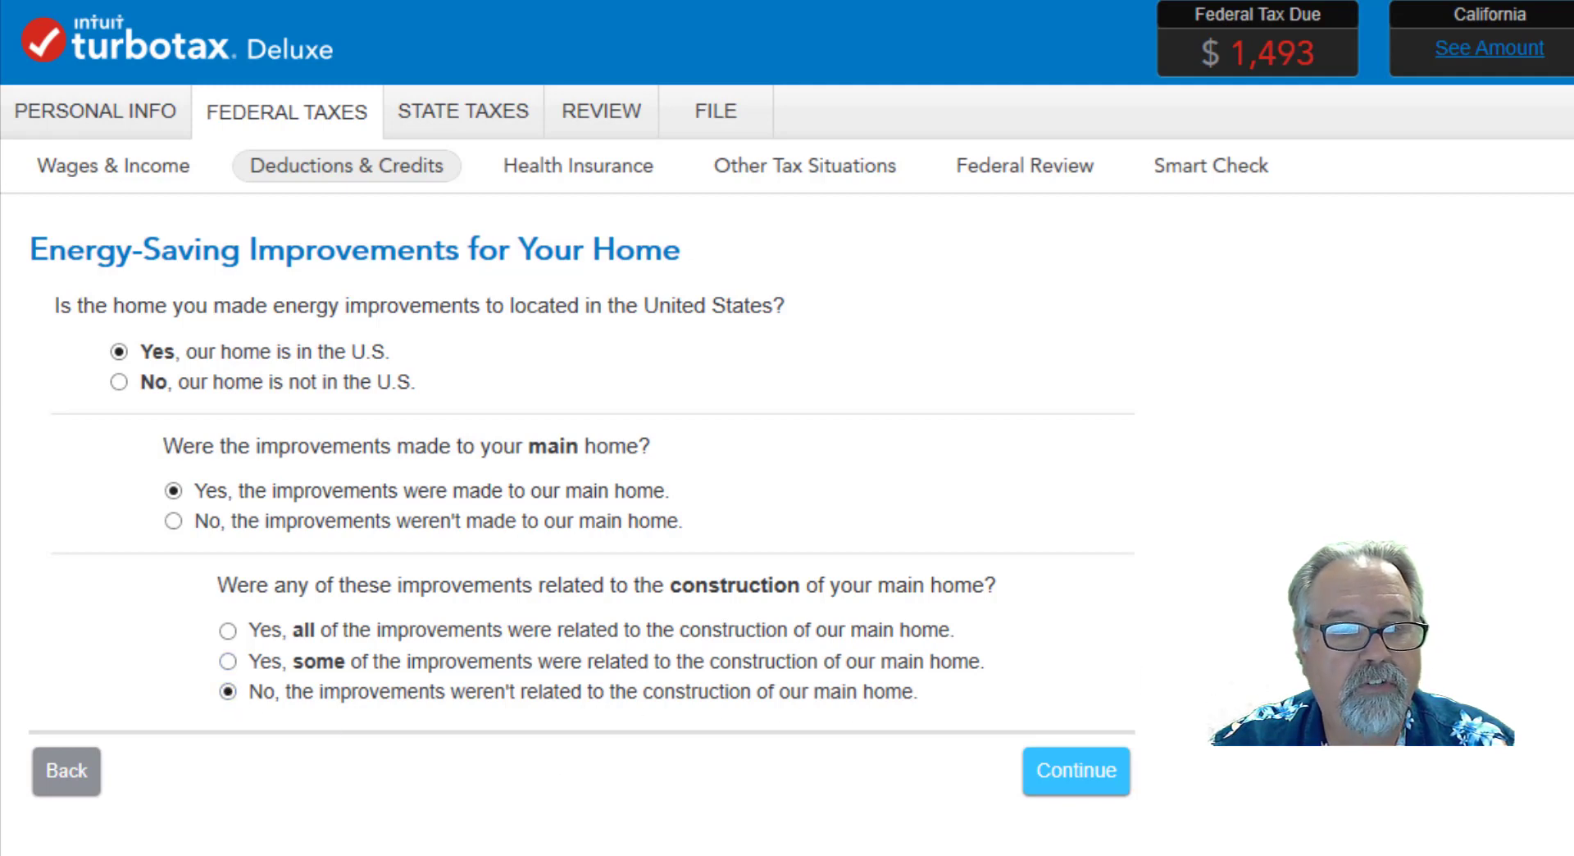
click(1091, 779)
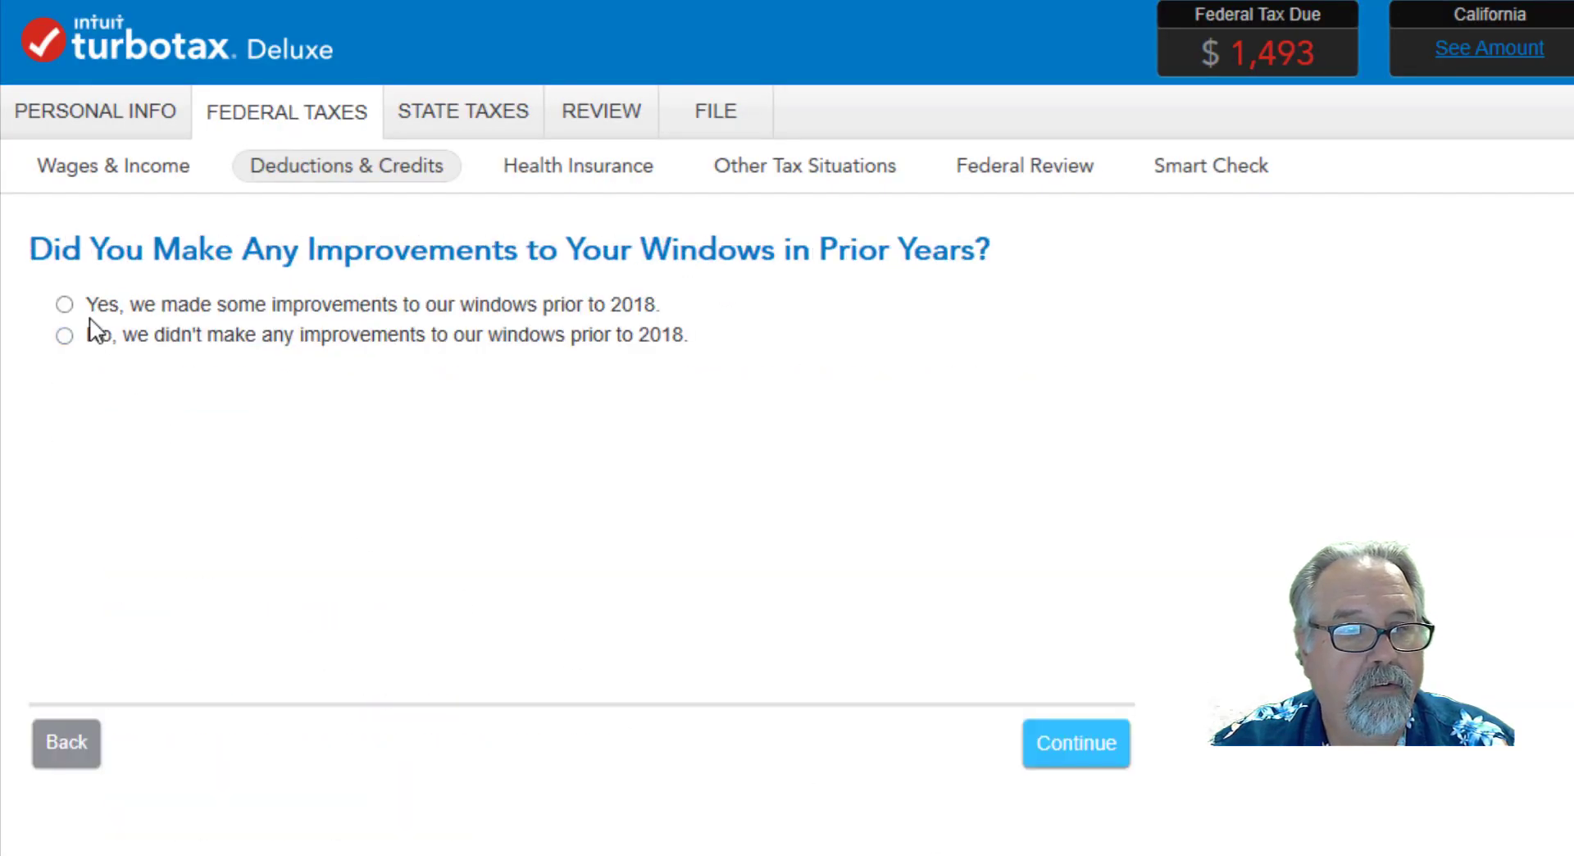
Answer No to window improvements made prior to 2018 and No to home energy credits received in a prior year.
click(67, 335)
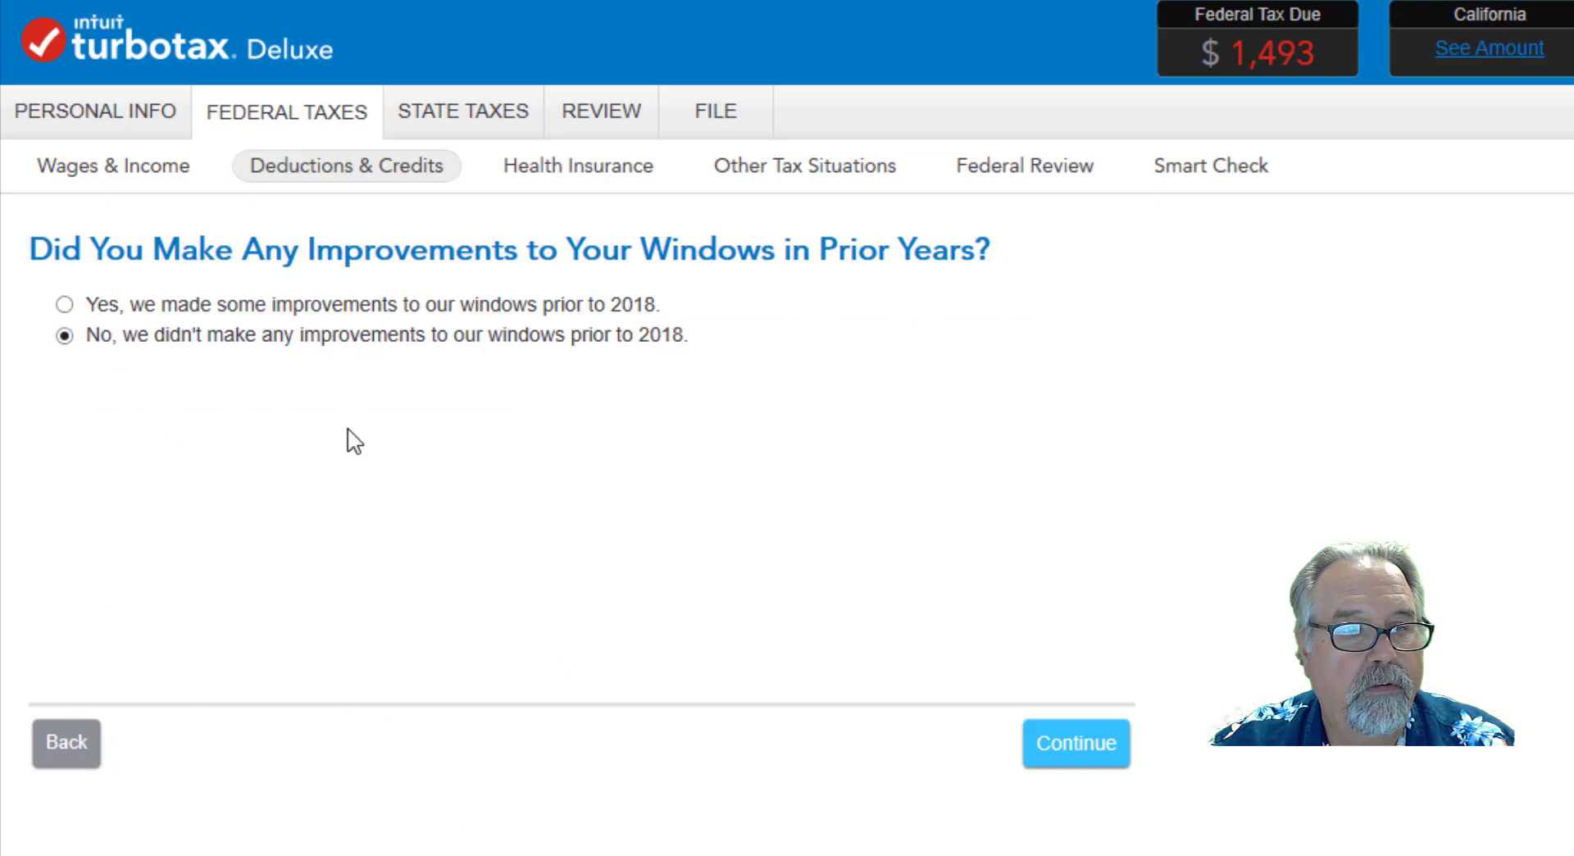
click(1079, 746)
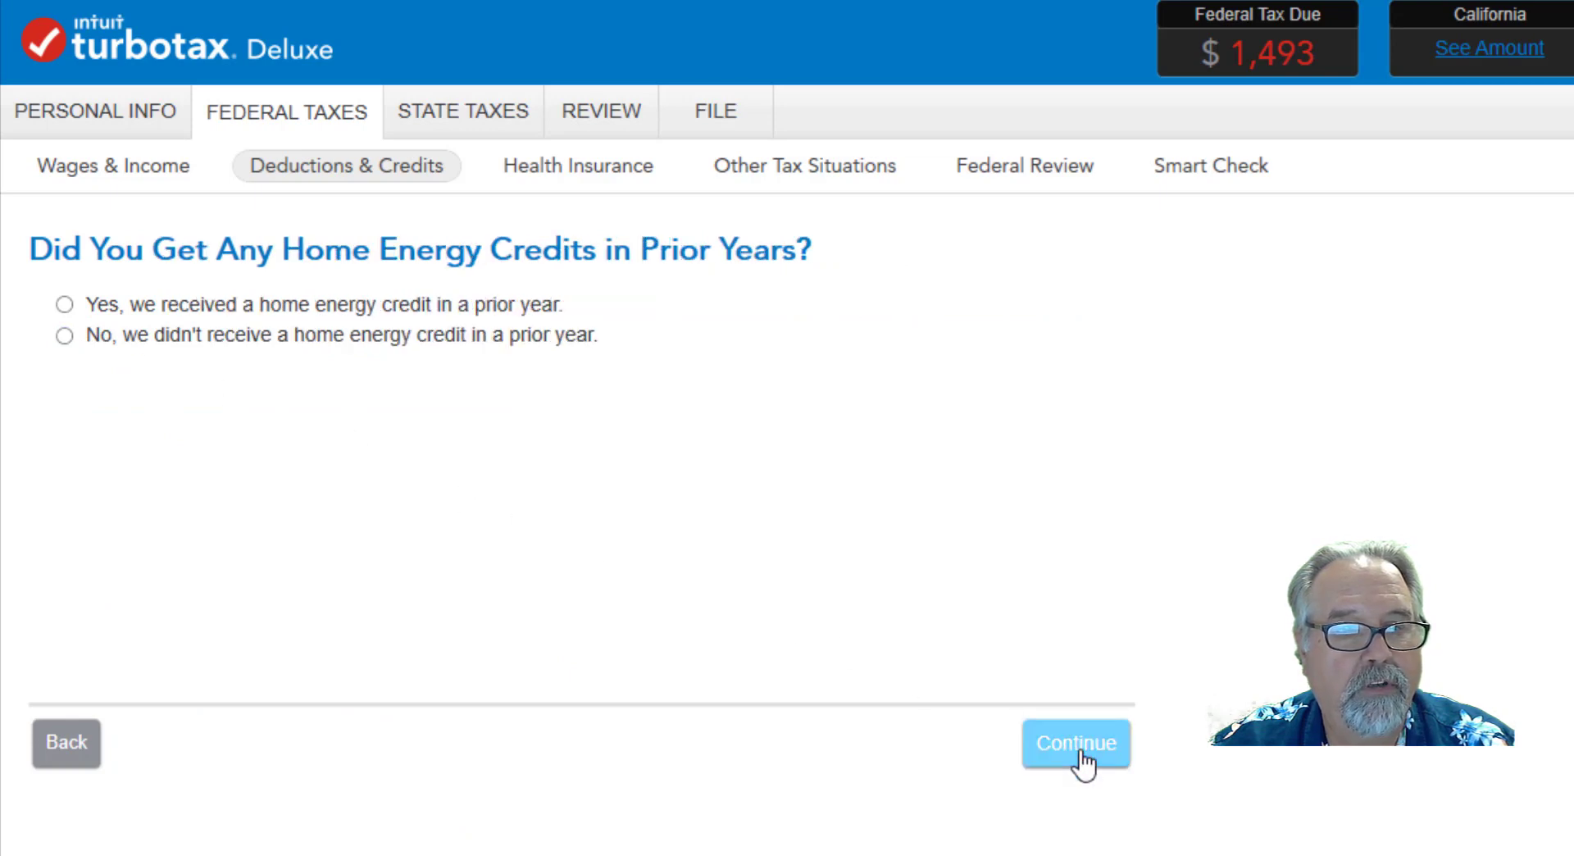
click(65, 336)
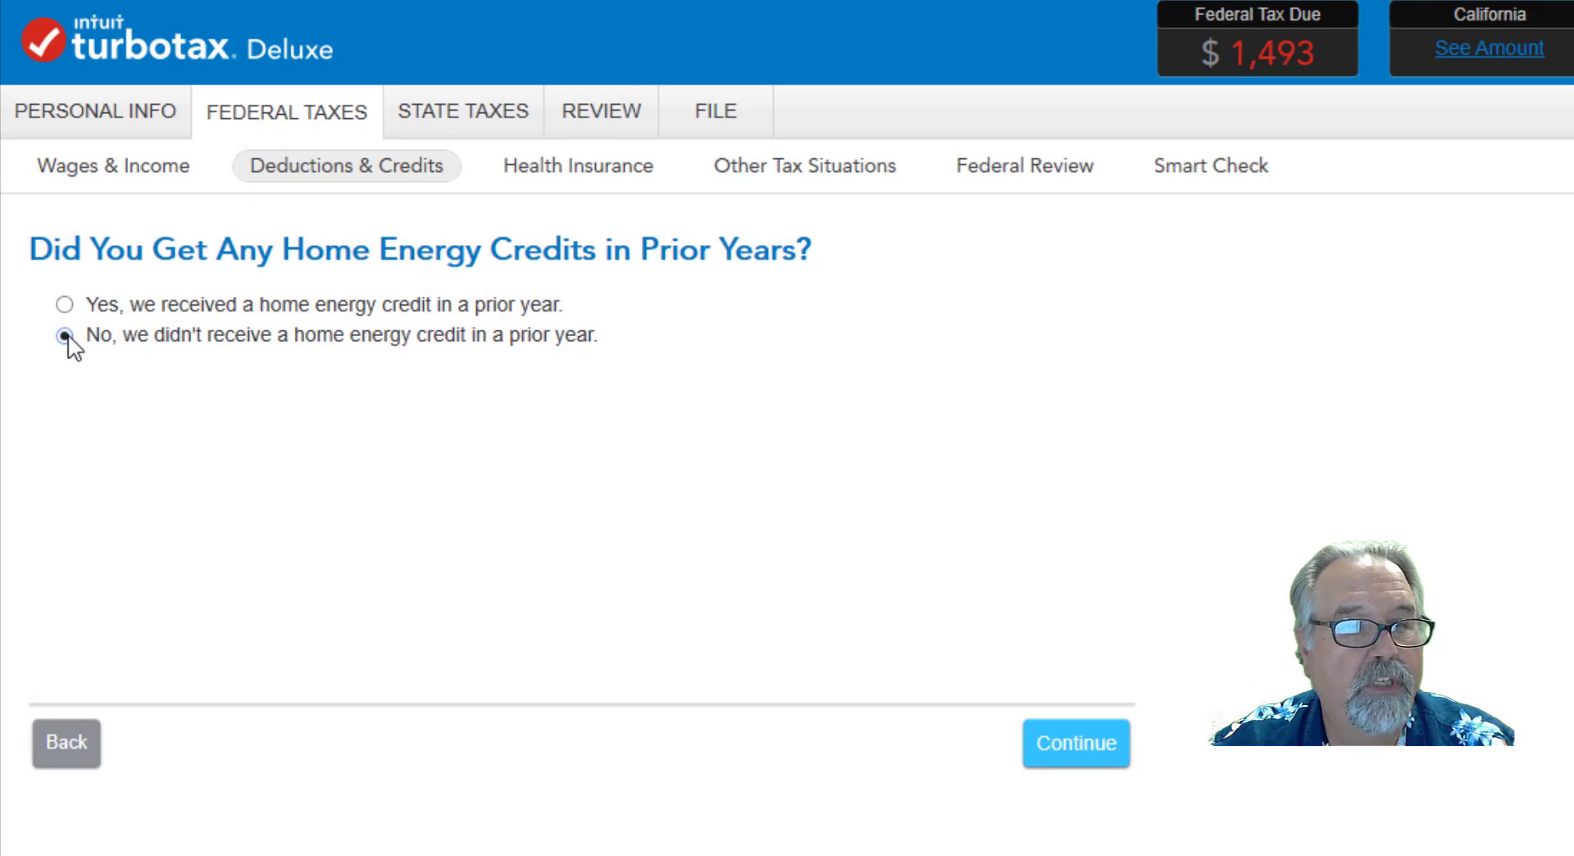
click(1066, 754)
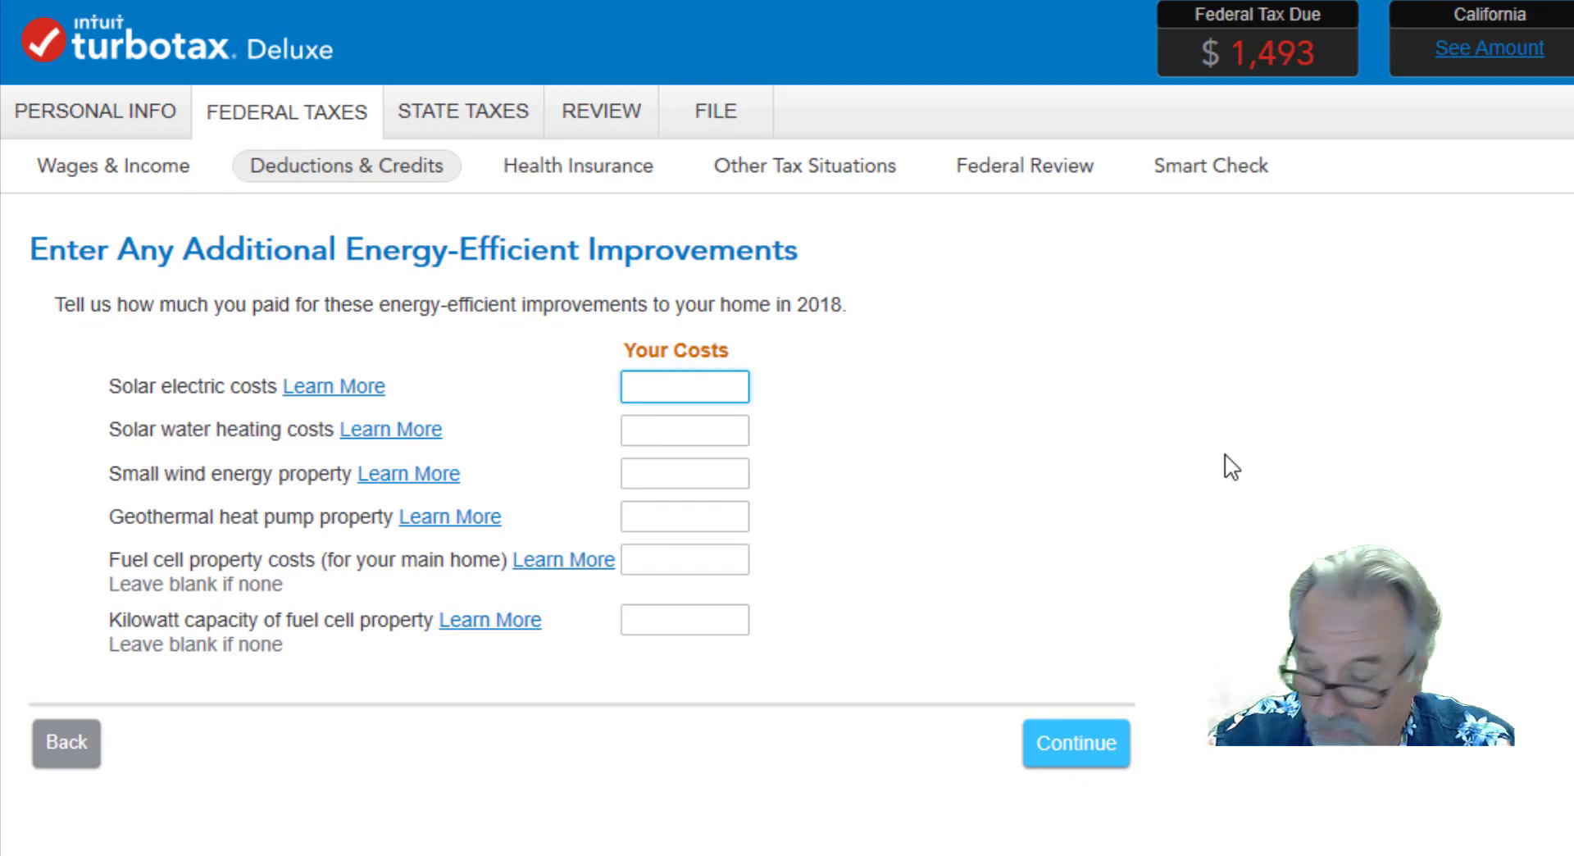
Enter solar electric costs of 1200.00 and answer No to a 2017 home energy credit carryforward, proceeding to the home energy credit summary.
text(1200.00)
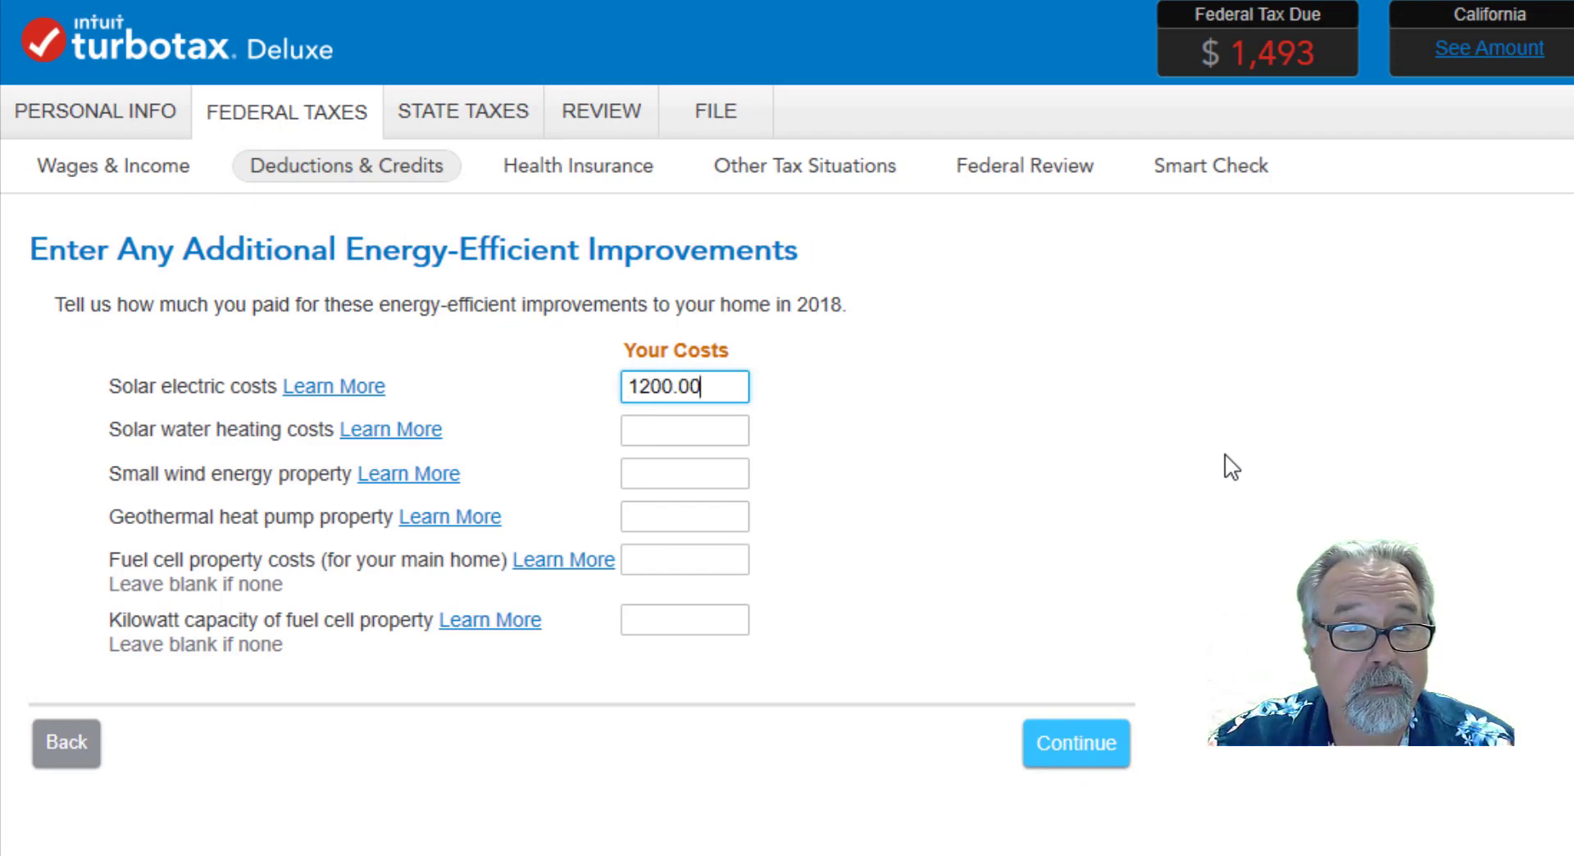
click(1088, 754)
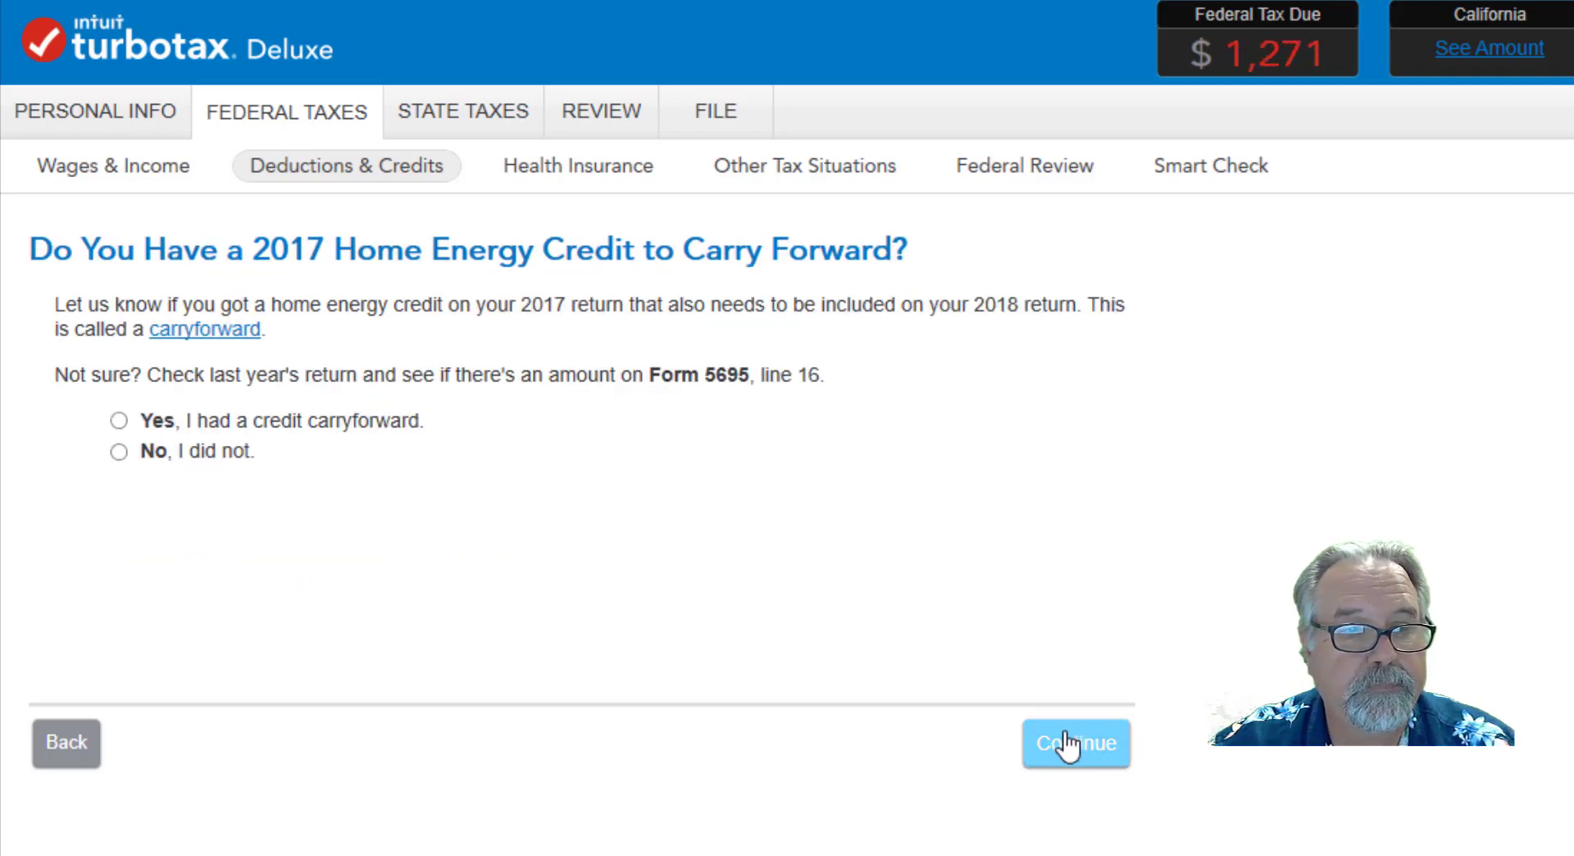
click(119, 452)
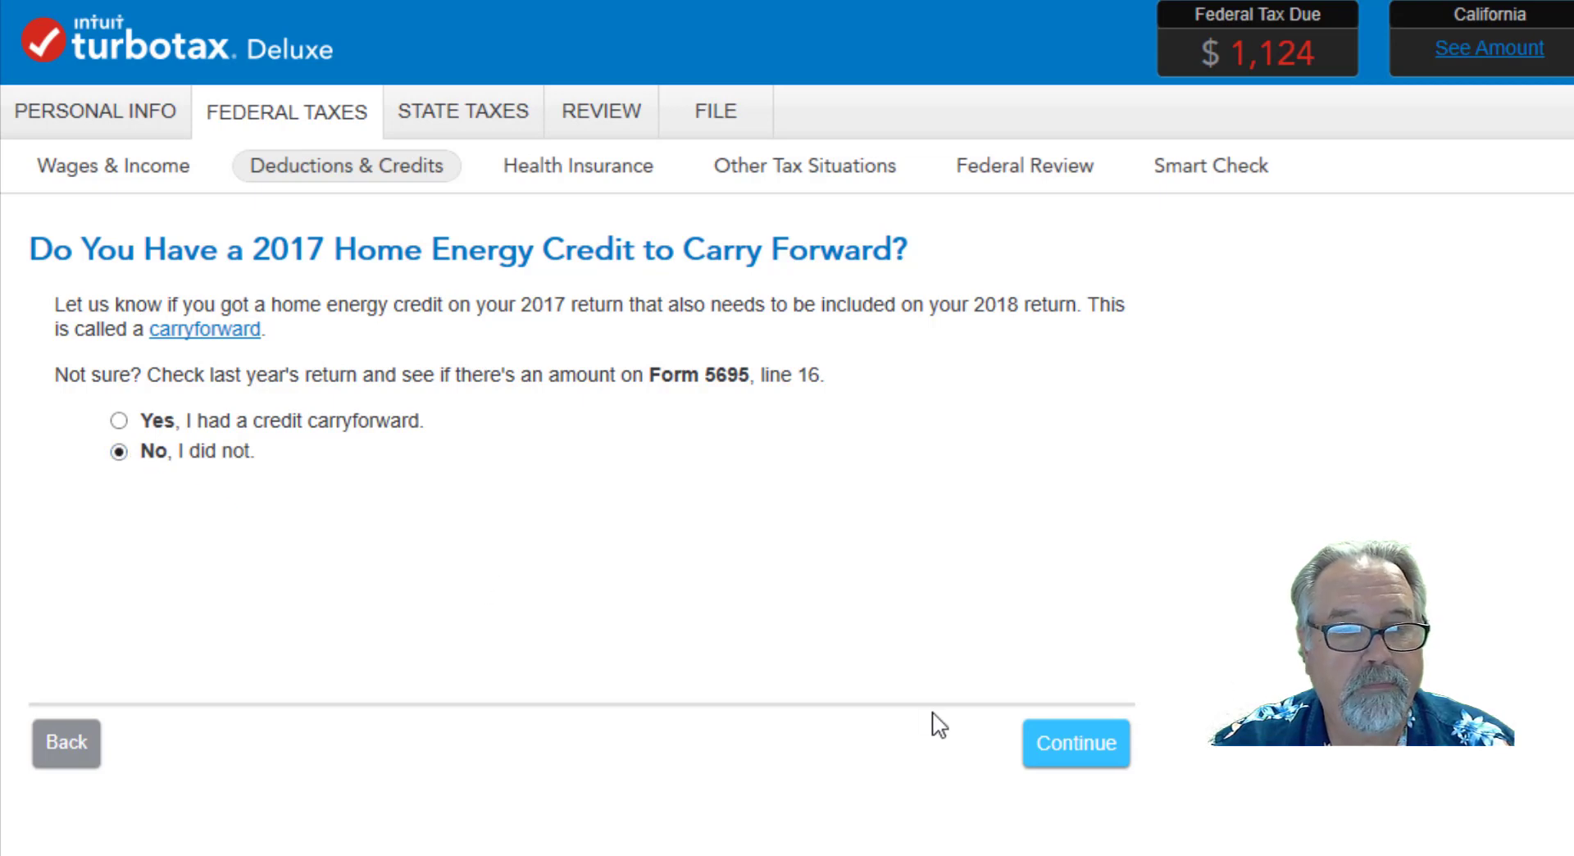
click(1093, 769)
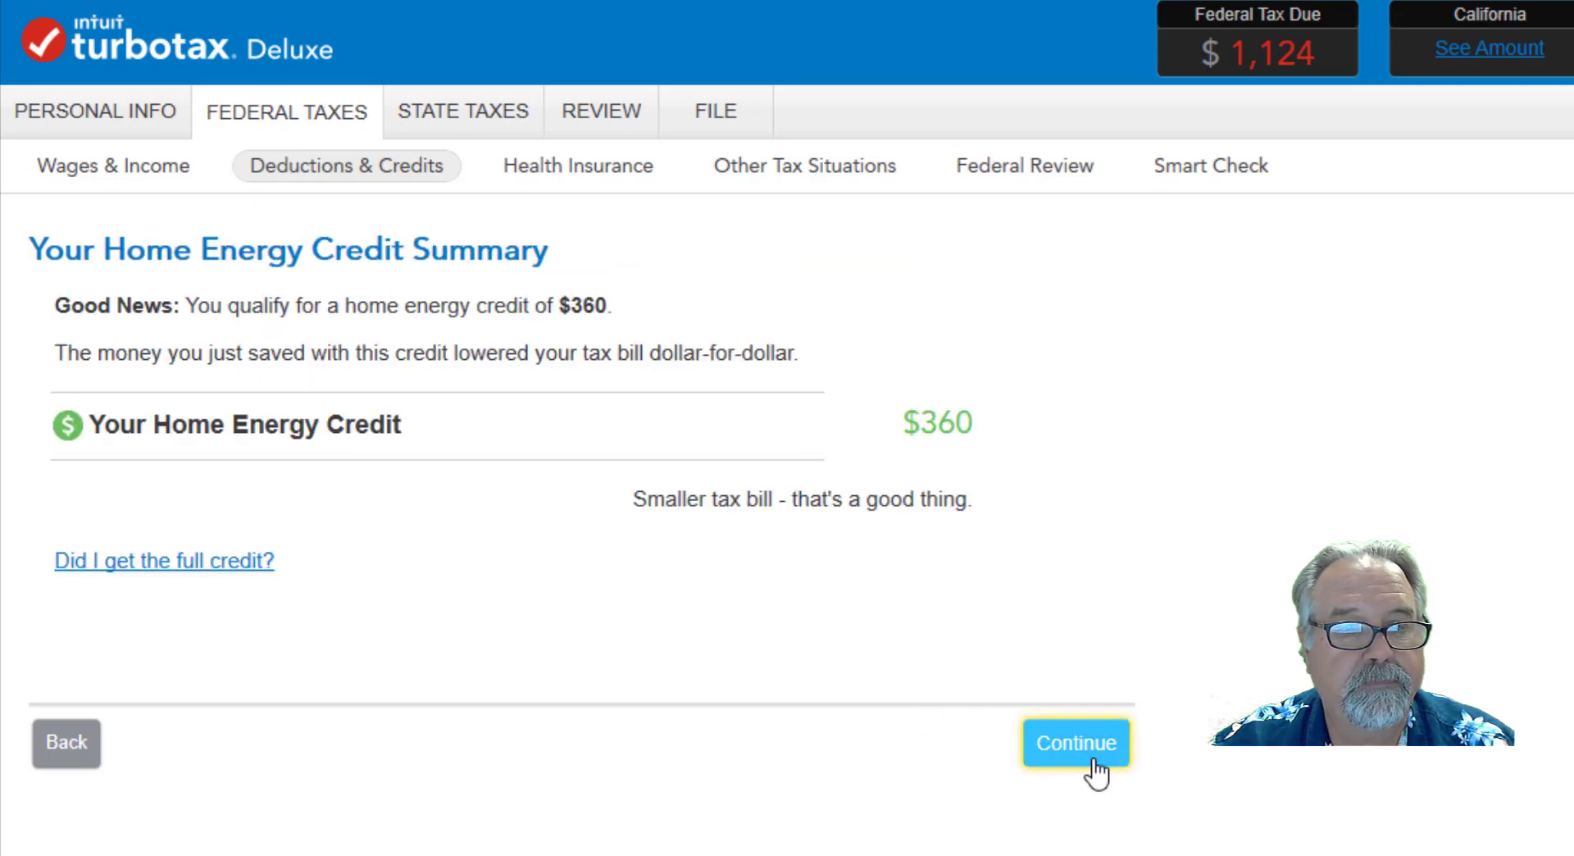